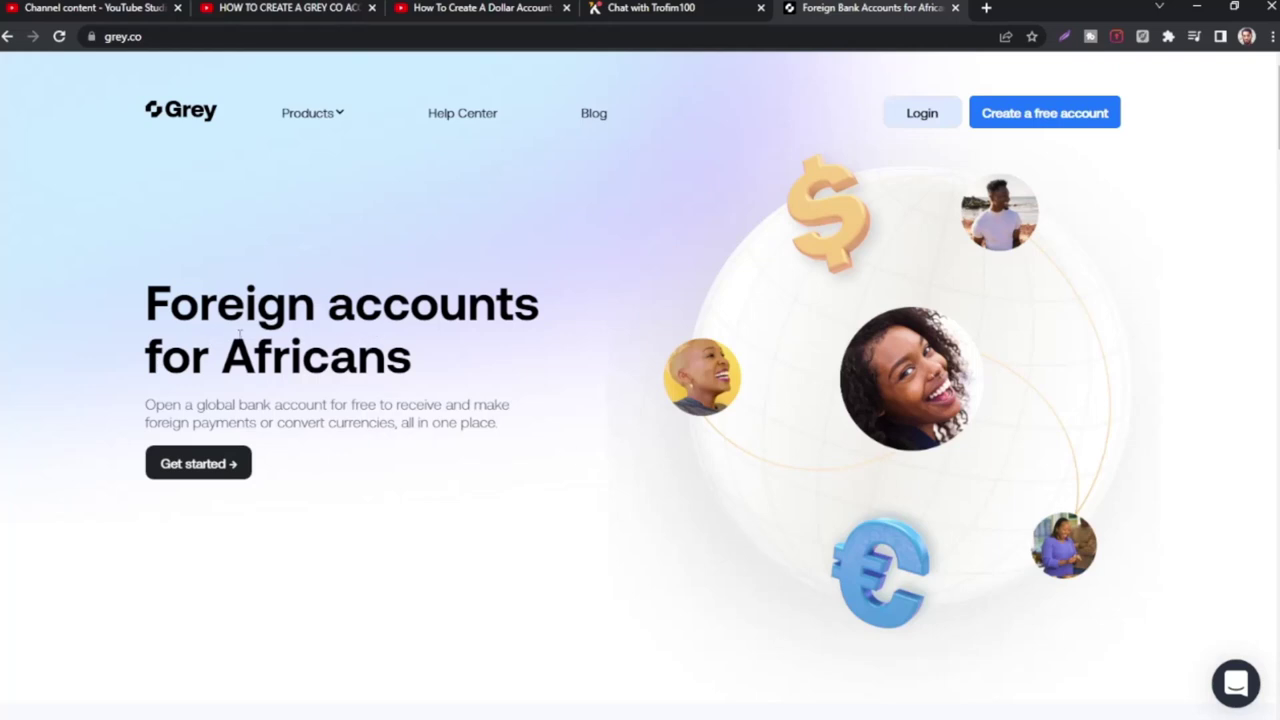
Highlight the 'Foreign accounts for Africans' headline and scroll through the grey.co landing page.
drag(146, 303, 406, 360)
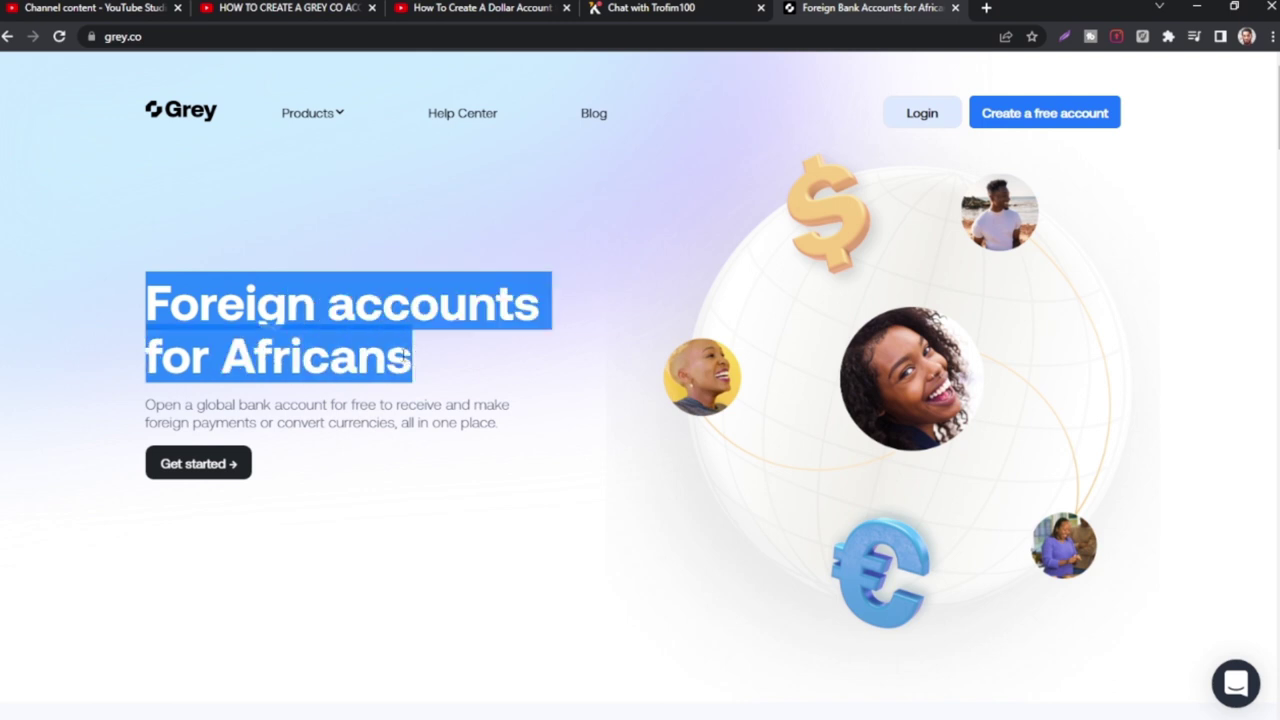
click(291, 324)
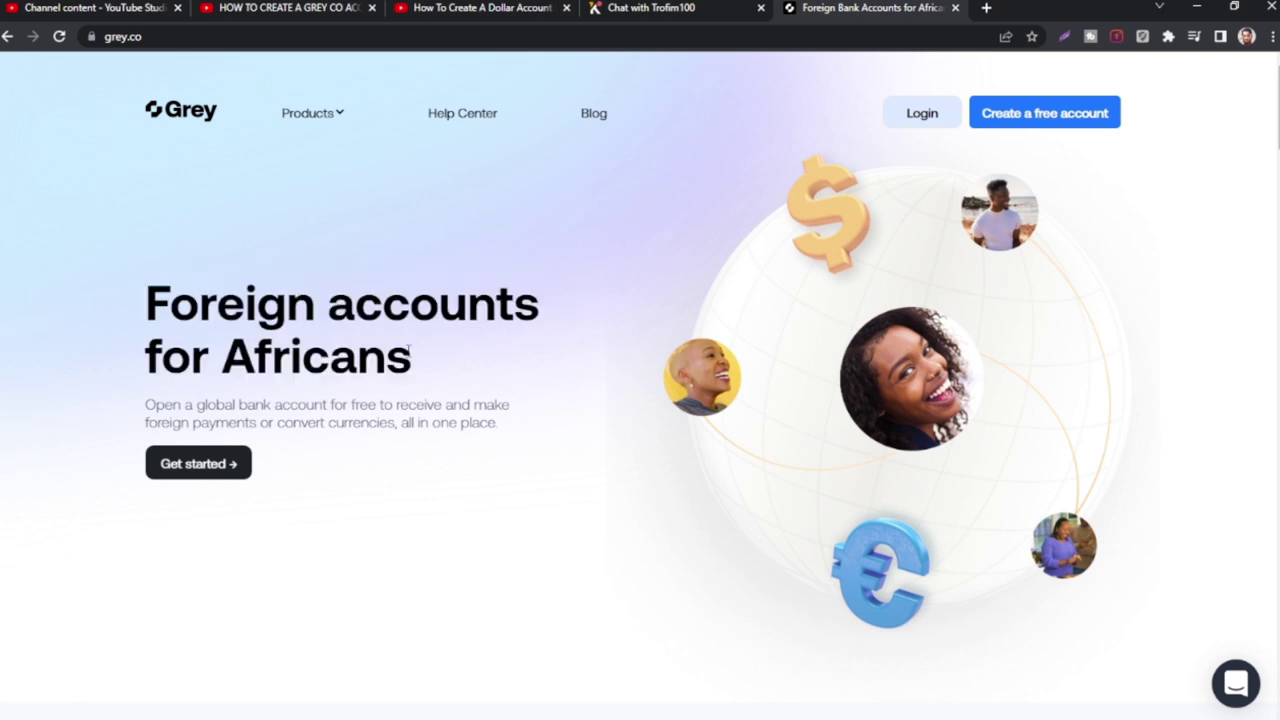
drag(410, 349, 302, 350)
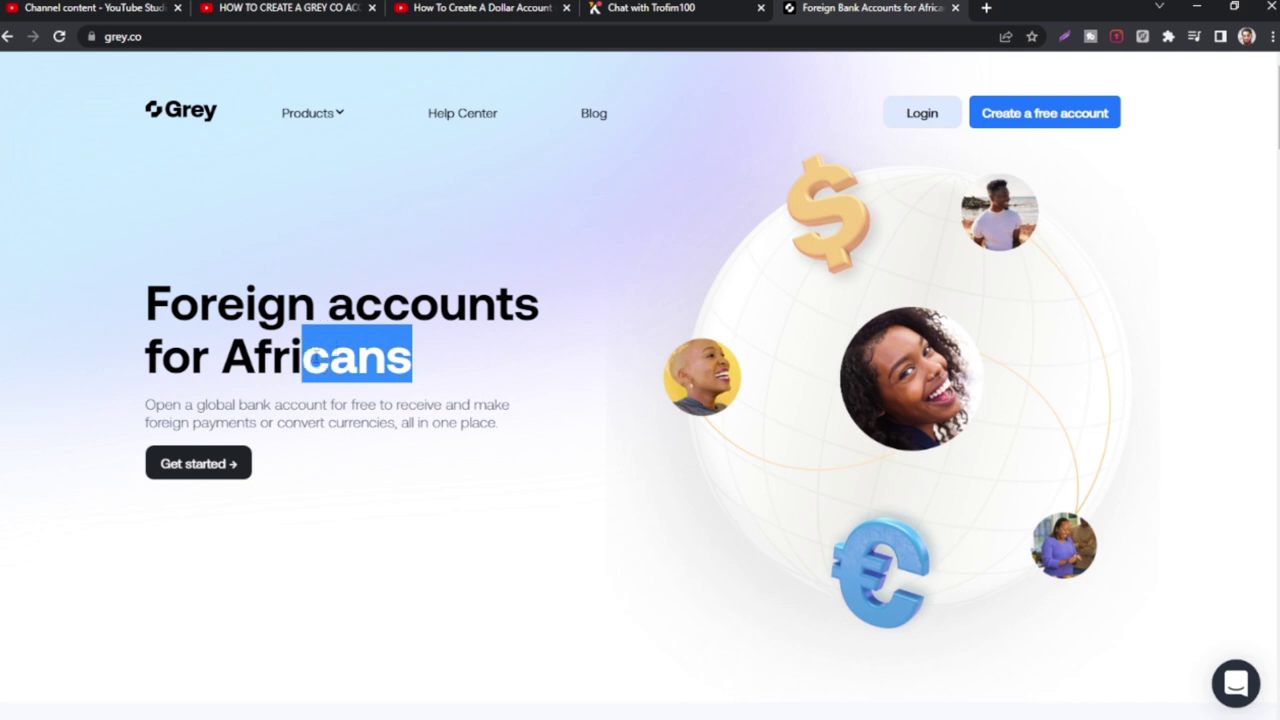
drag(310, 356, 220, 362)
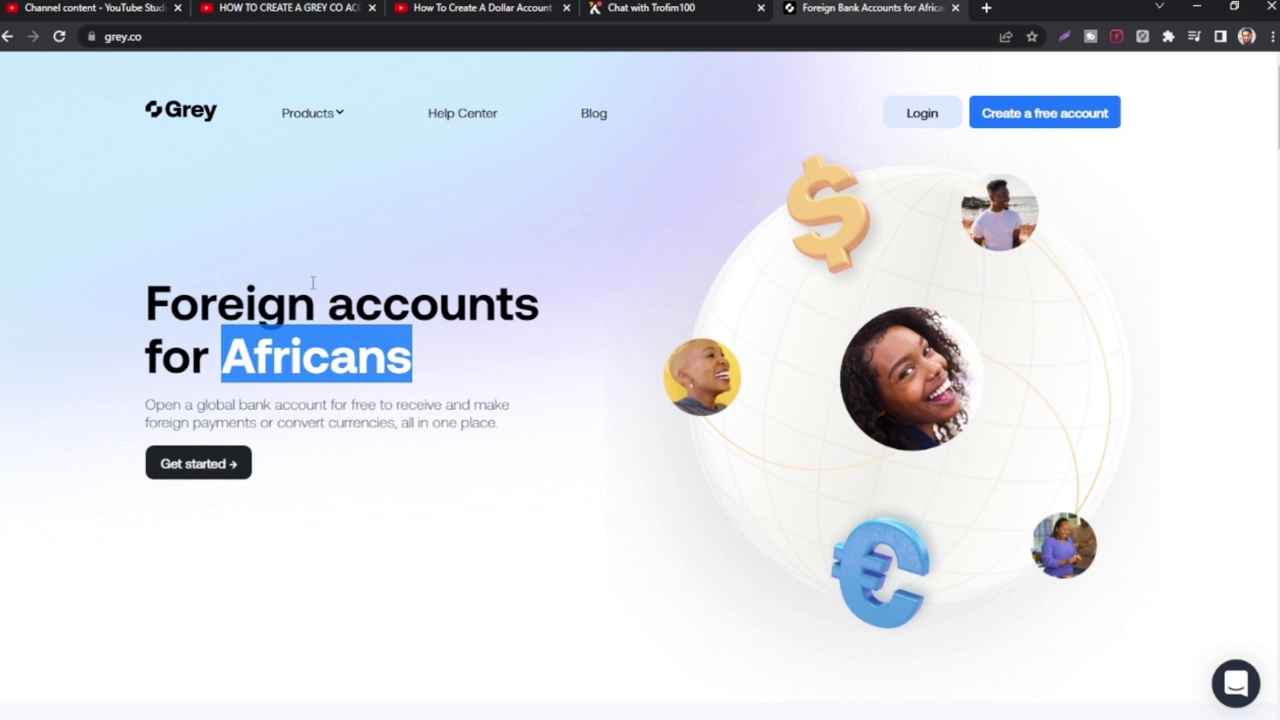
click(347, 369)
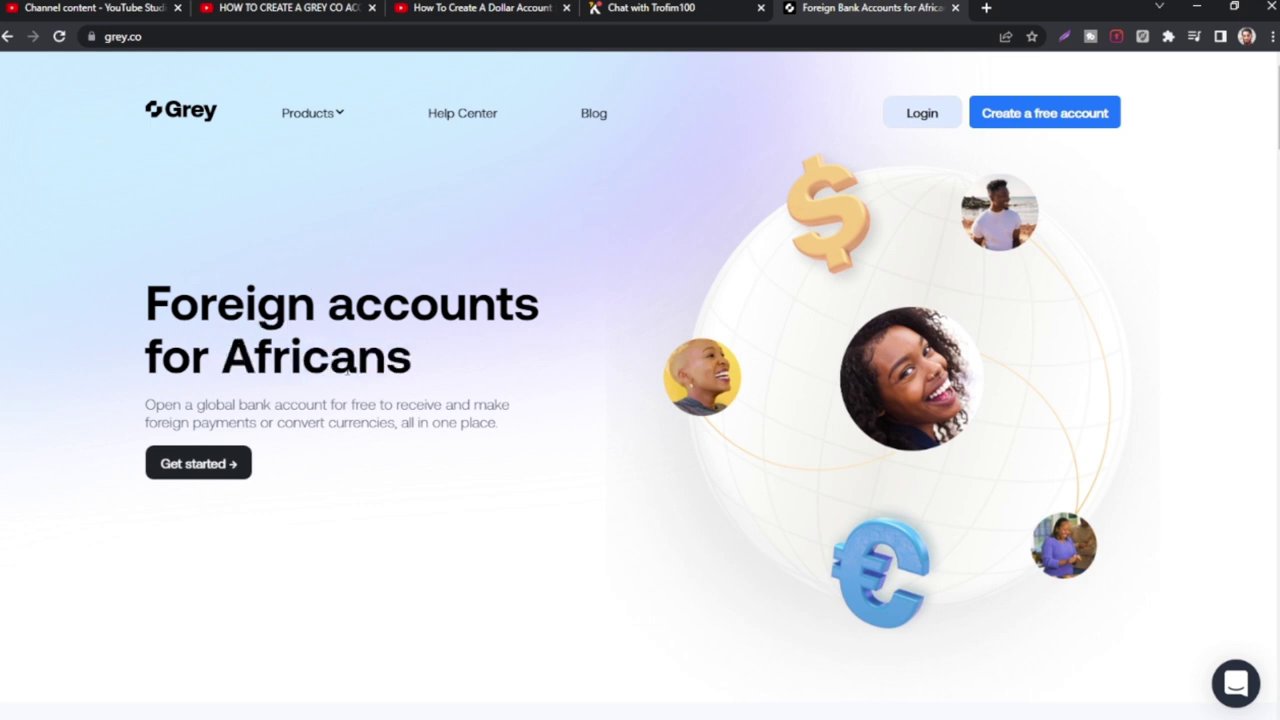
scroll(347, 370, down, 3)
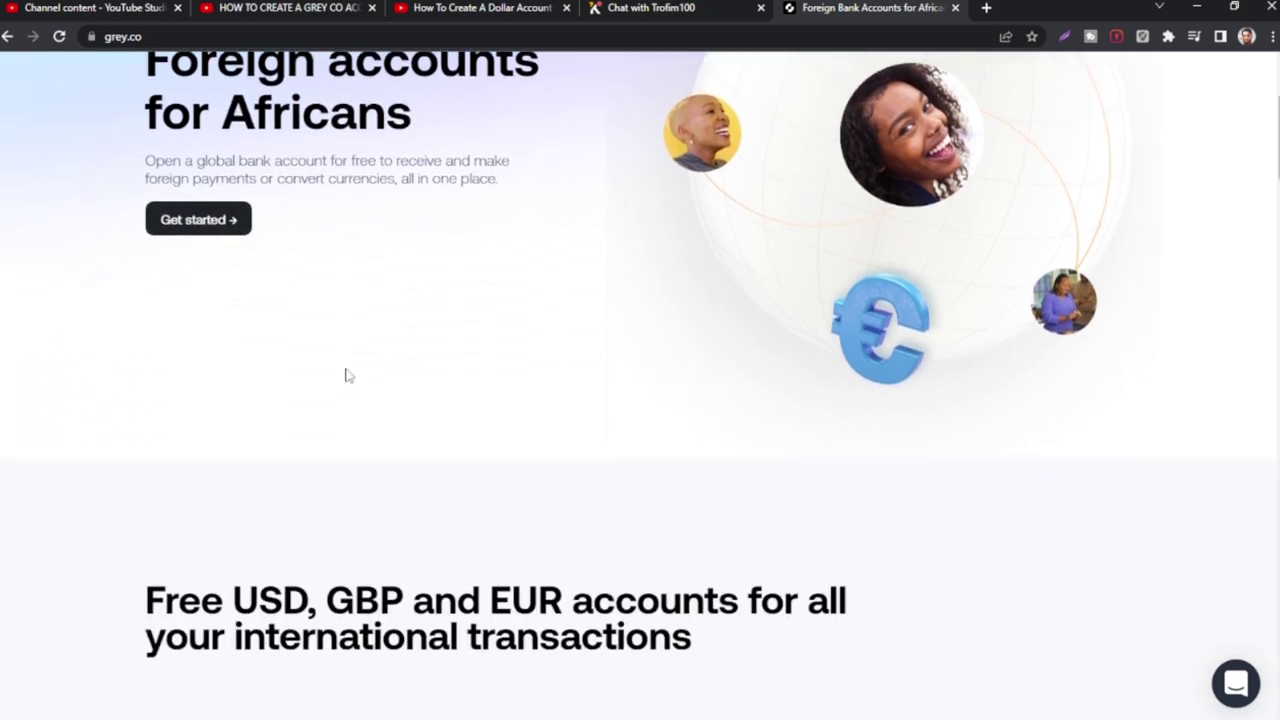
scroll(347, 375, down, 3)
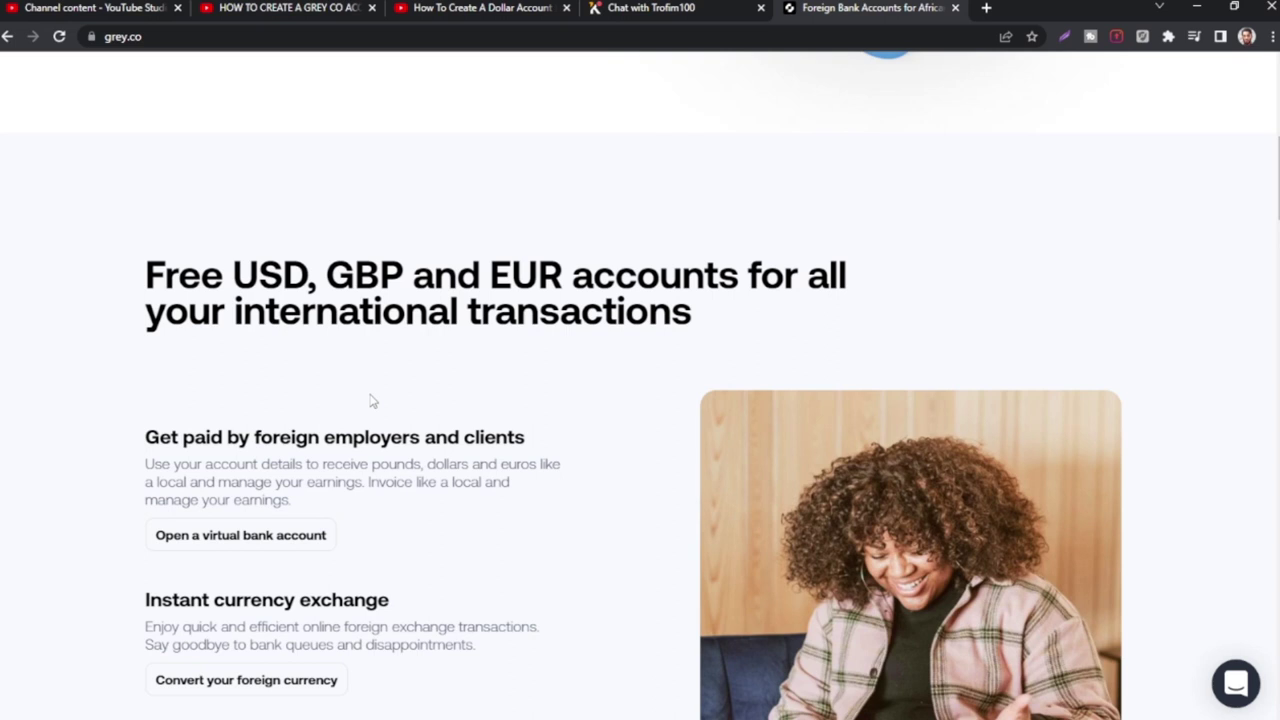
scroll(370, 400, down, 6)
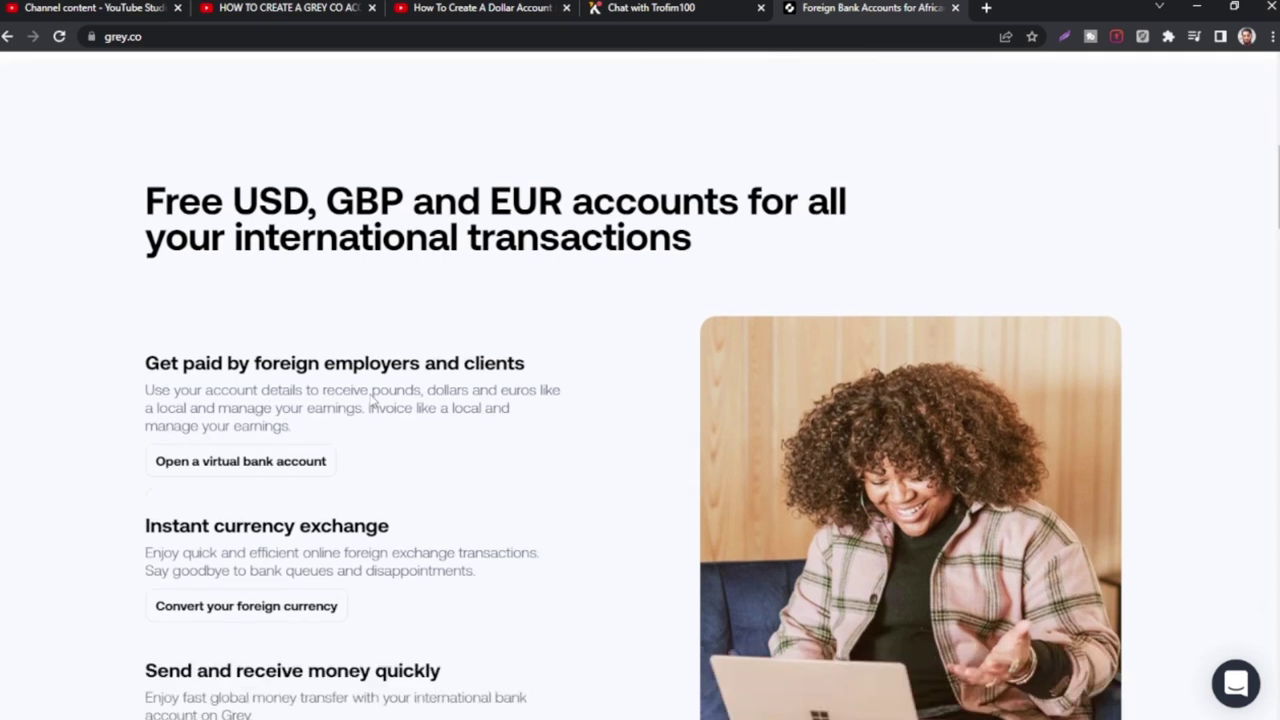
scroll(370, 400, down, 8)
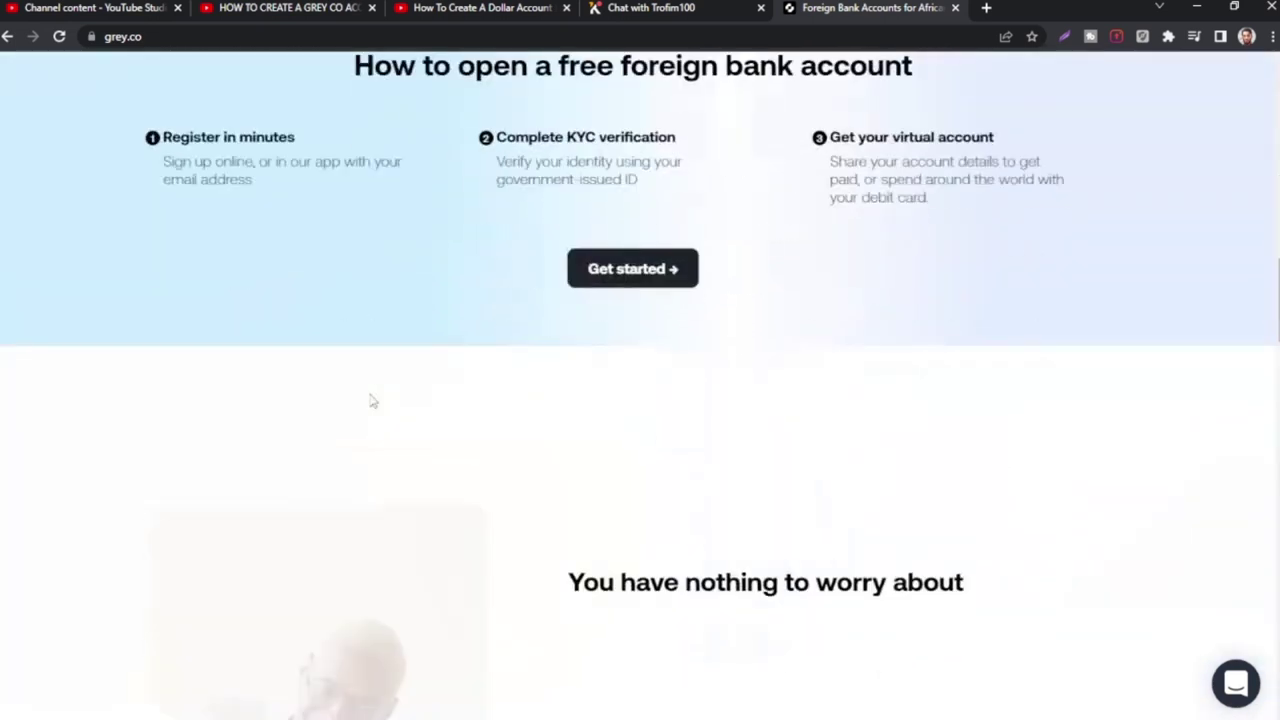
scroll(370, 400, down, 2)
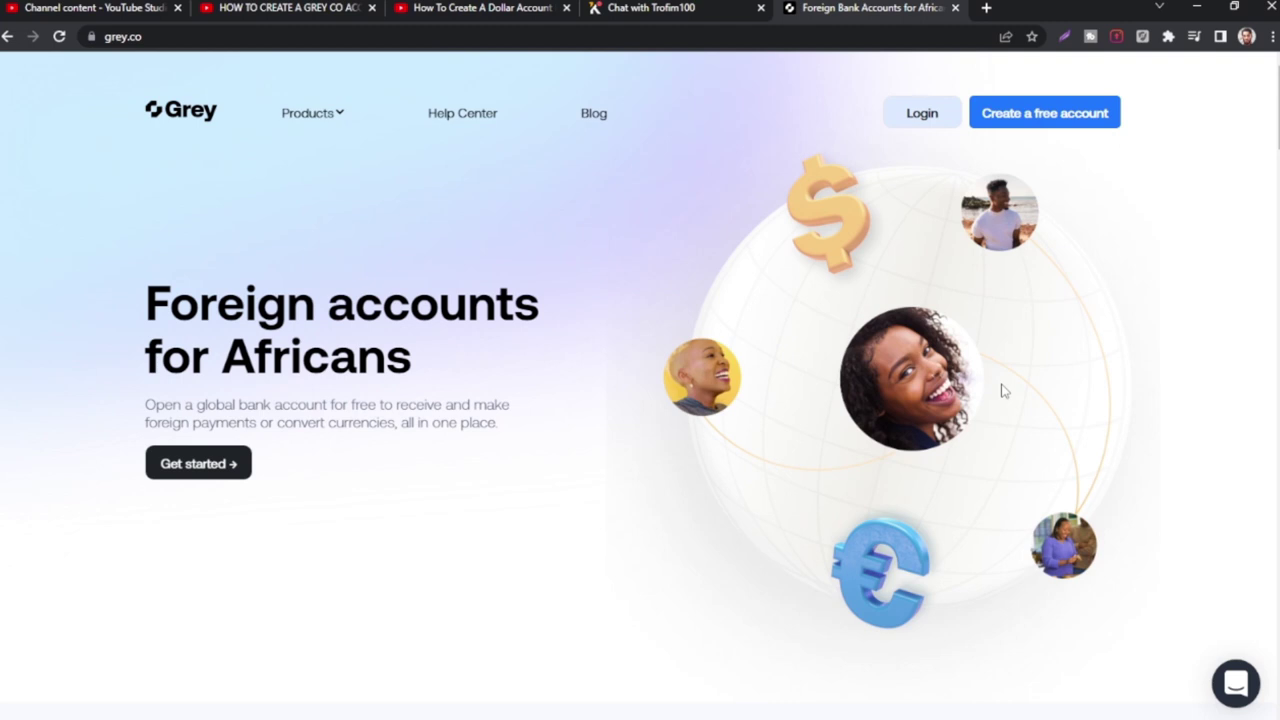
scroll(940, 625, down, 6)
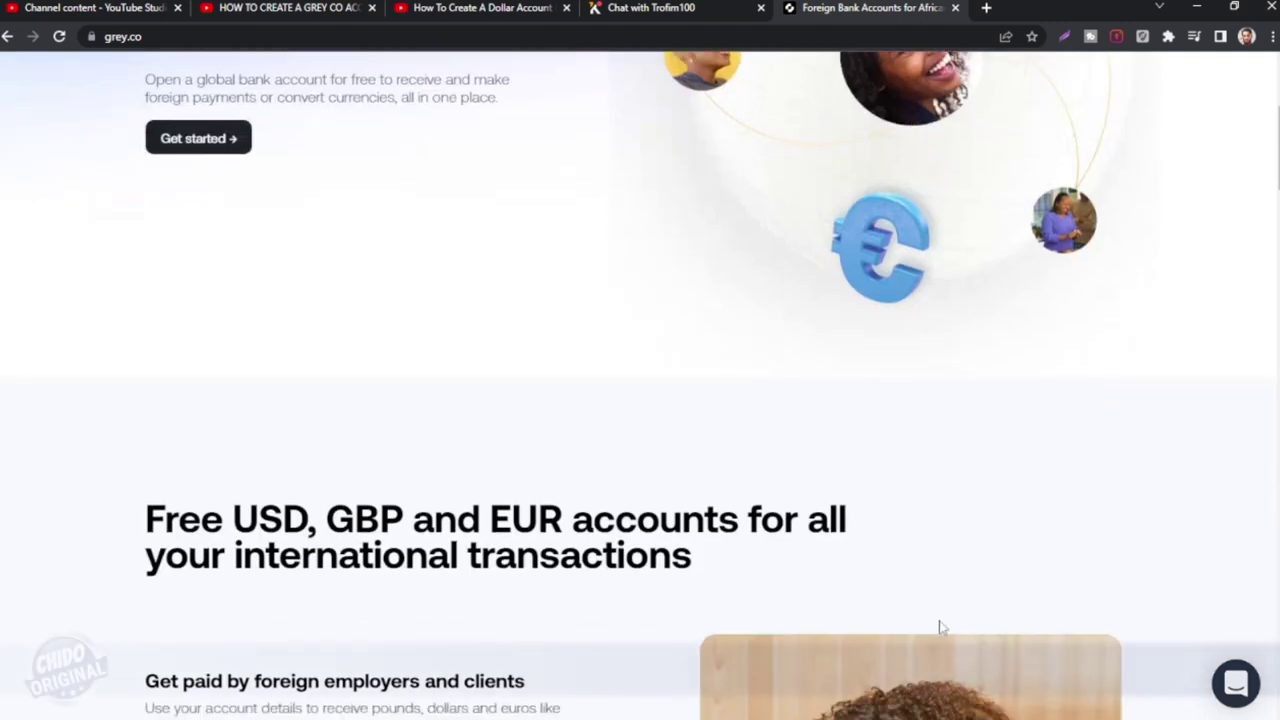
scroll(938, 621, up, 2)
scroll(940, 628, up, 4)
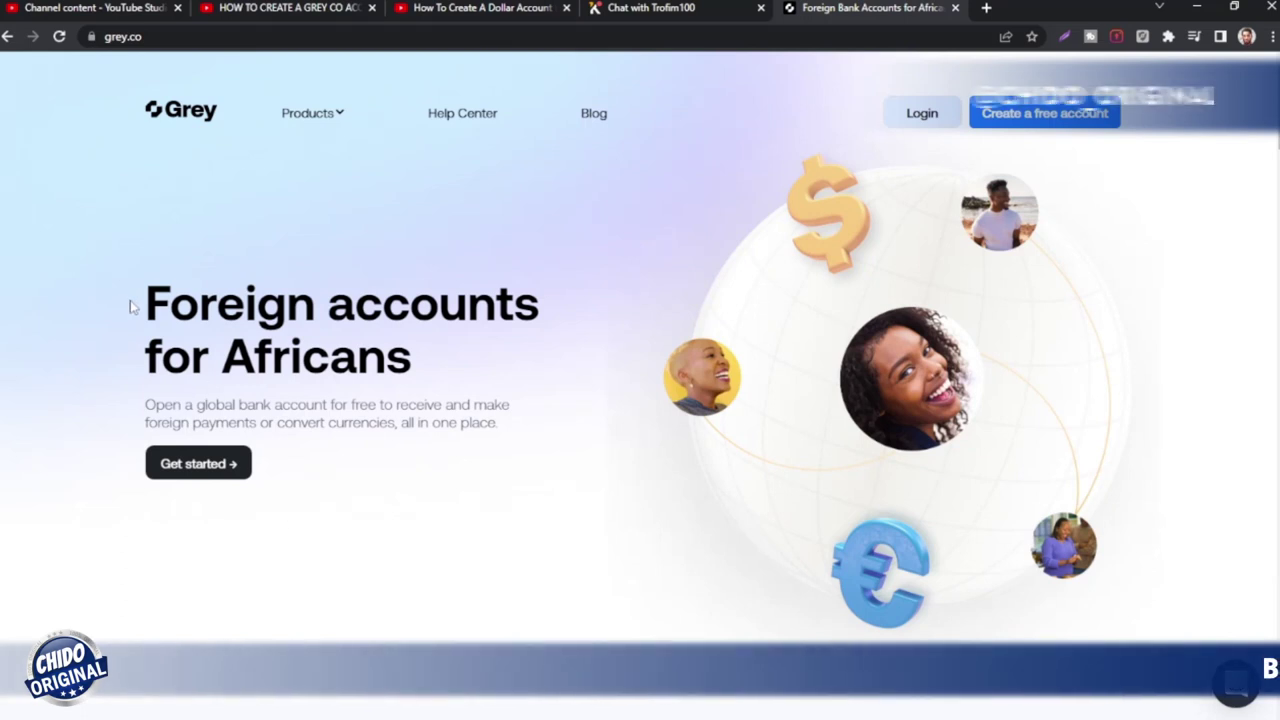
Review the hero text and the GBP and EUR accounts sections of the landing page.
drag(130, 302, 722, 321)
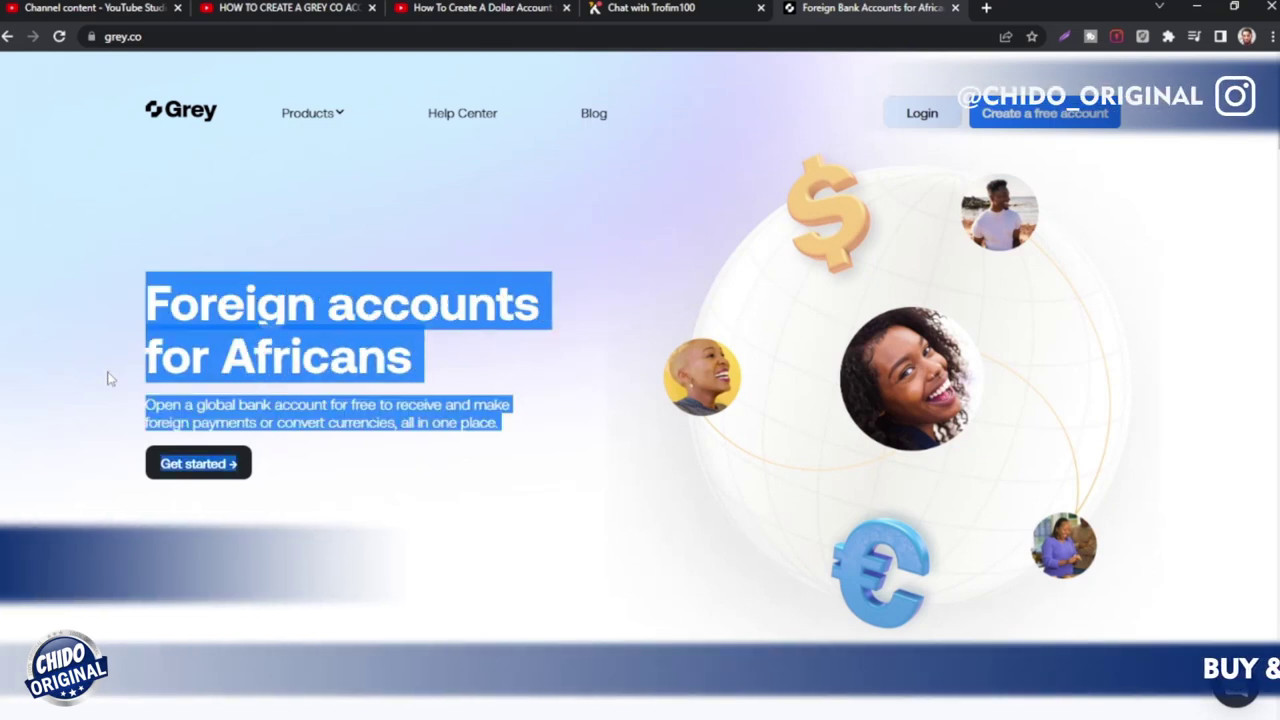
key(ctrl+l)
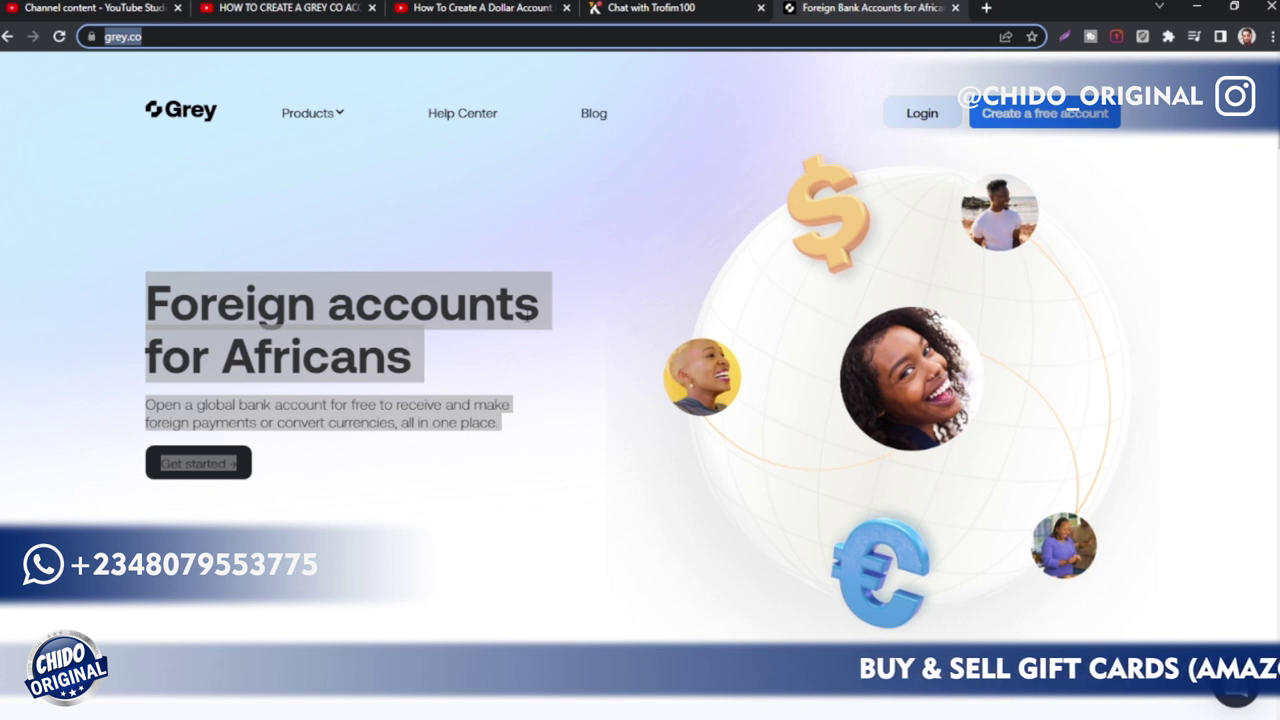
click(95, 251)
scroll(400, 345, down, 5)
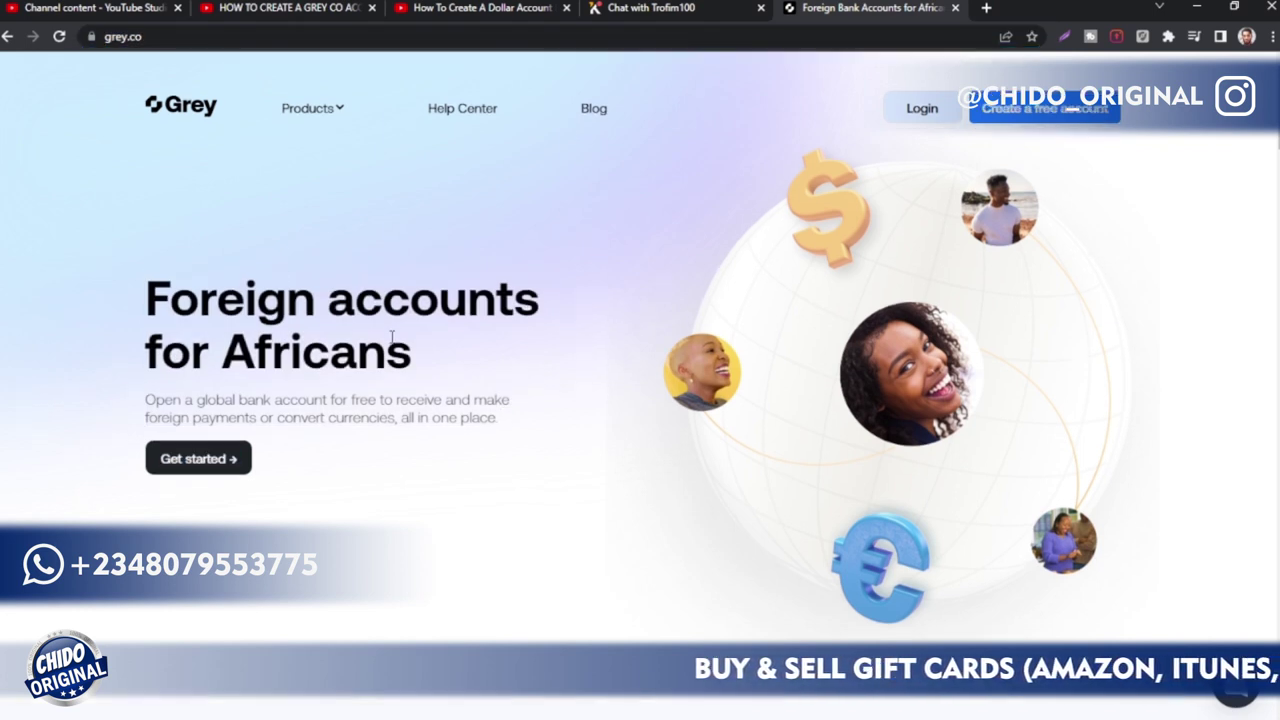
scroll(400, 345, up, 5)
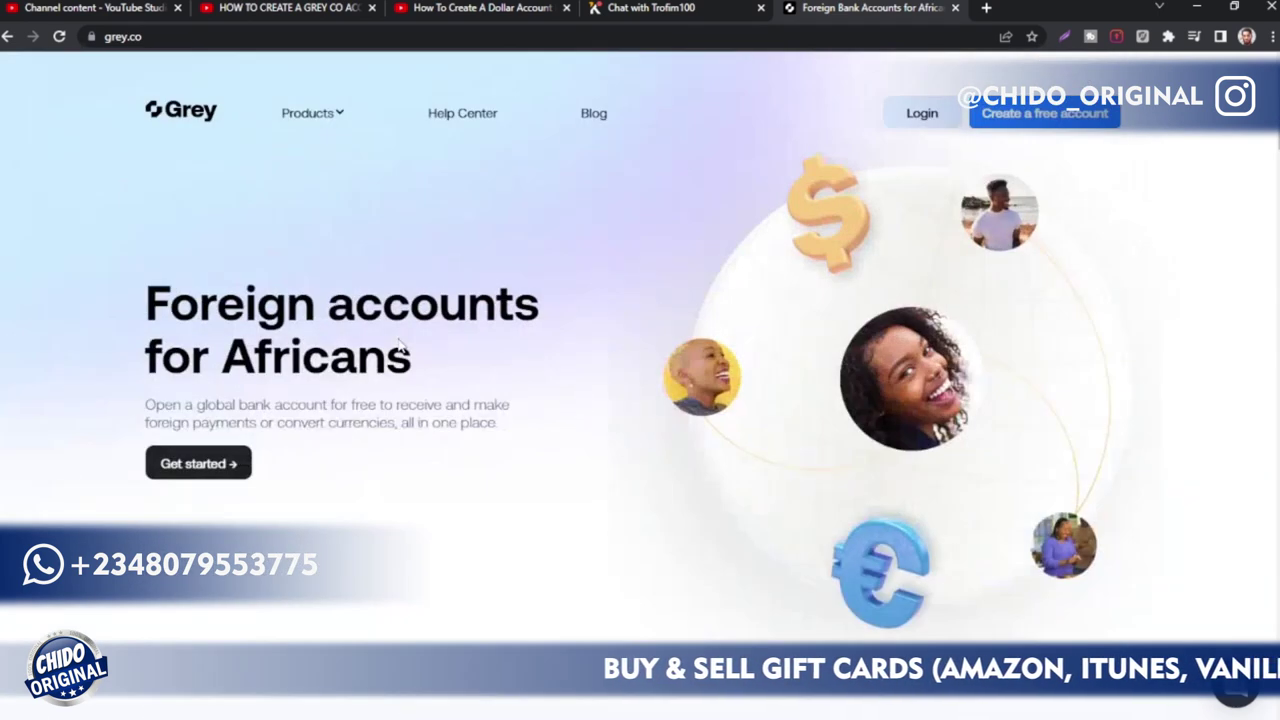
scroll(460, 303, down, 2)
scroll(460, 303, down, 3)
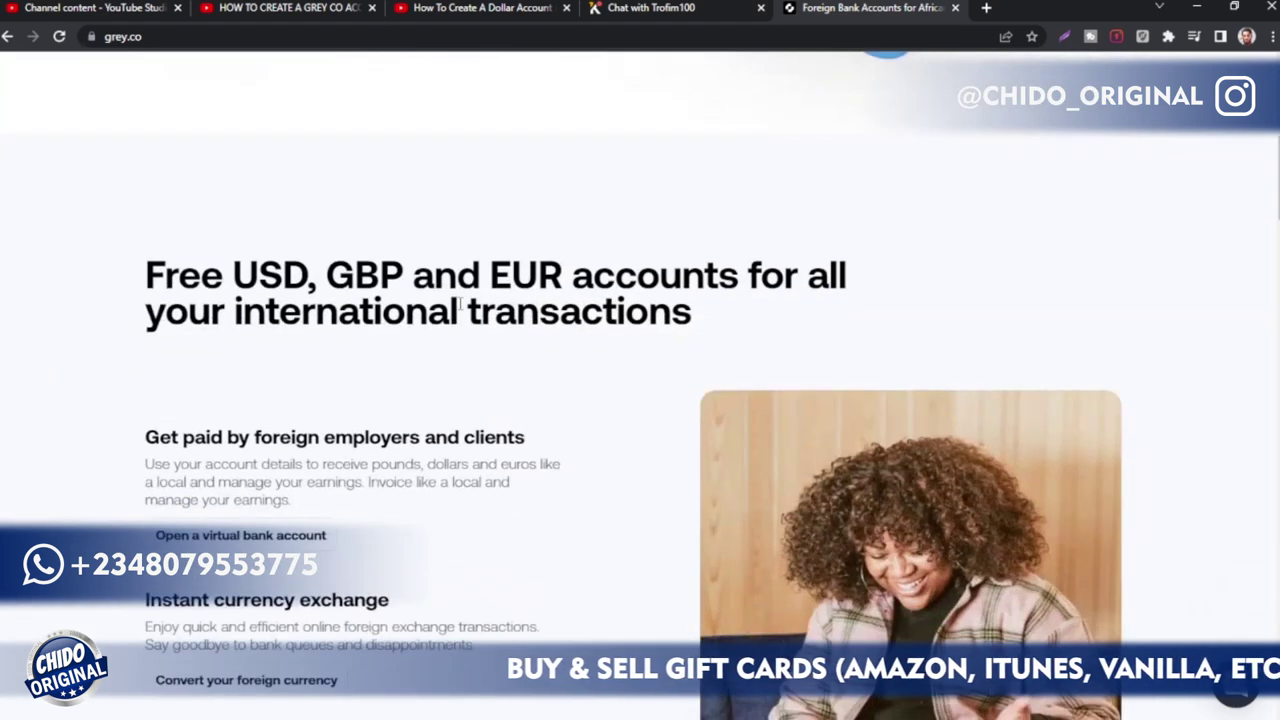
drag(233, 273, 406, 277)
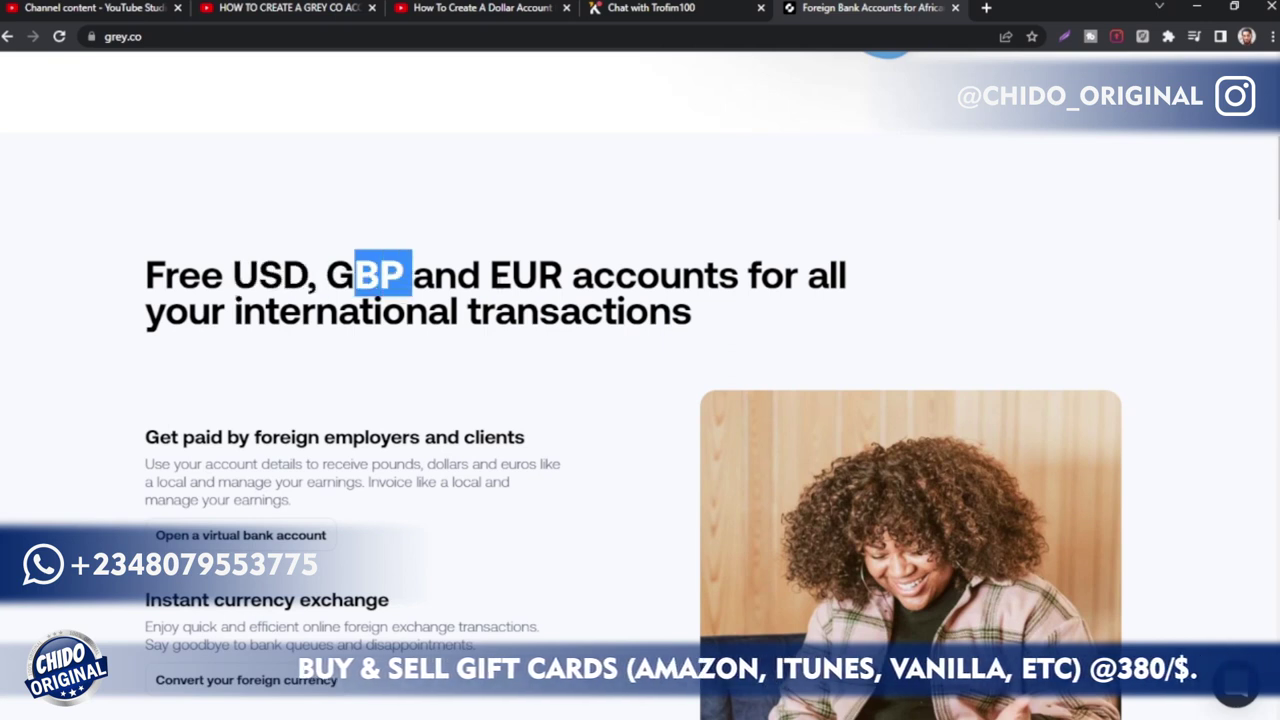
drag(490, 274, 603, 373)
scroll(603, 373, down, 3)
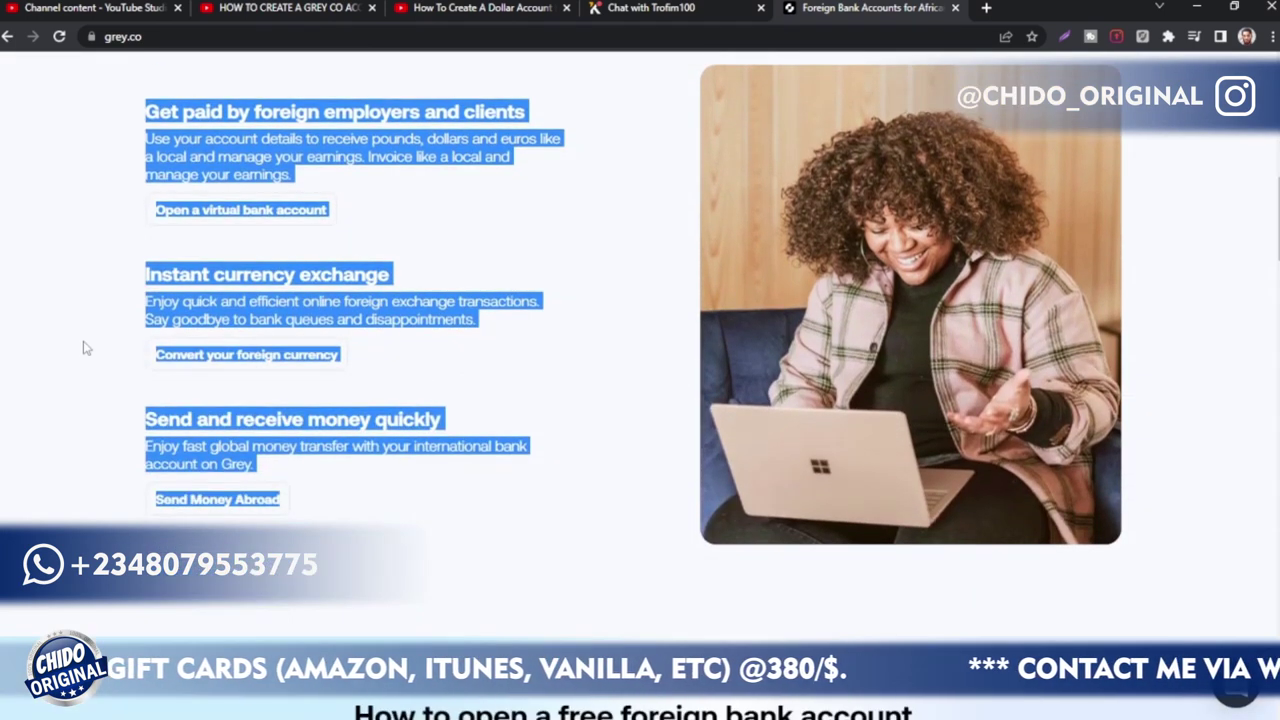
click(88, 345)
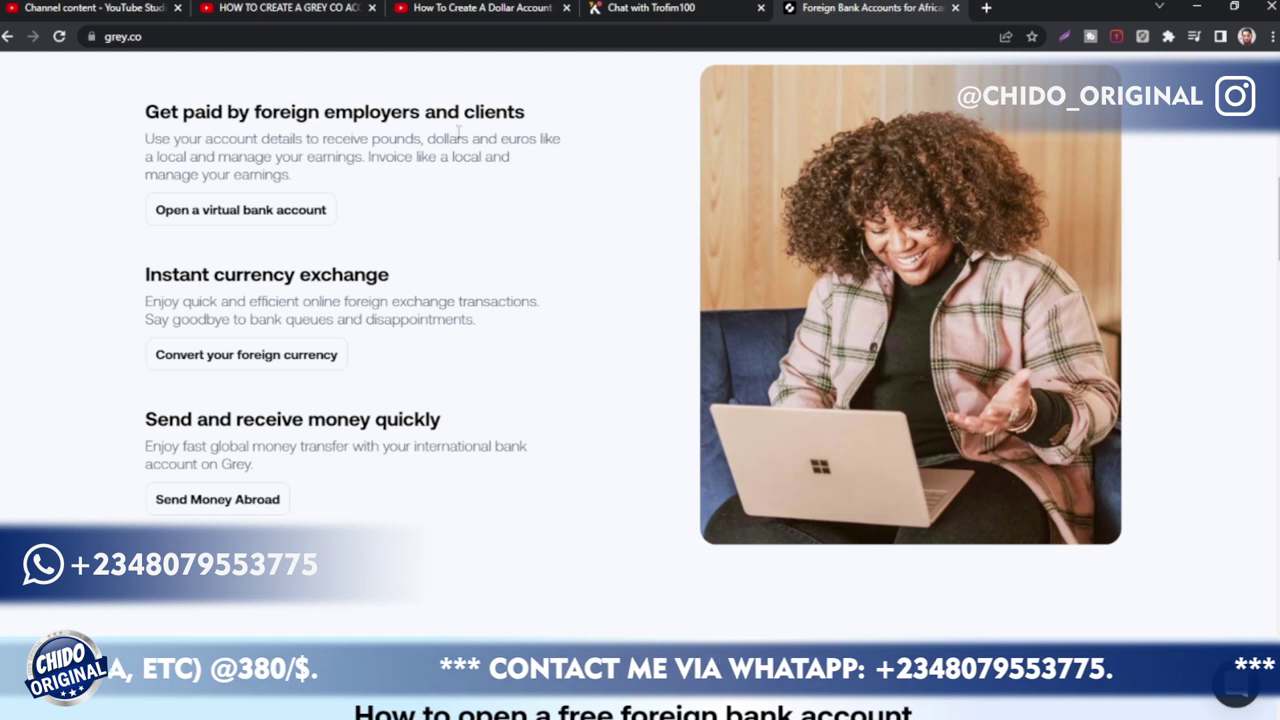
scroll(250, 280, down, 1)
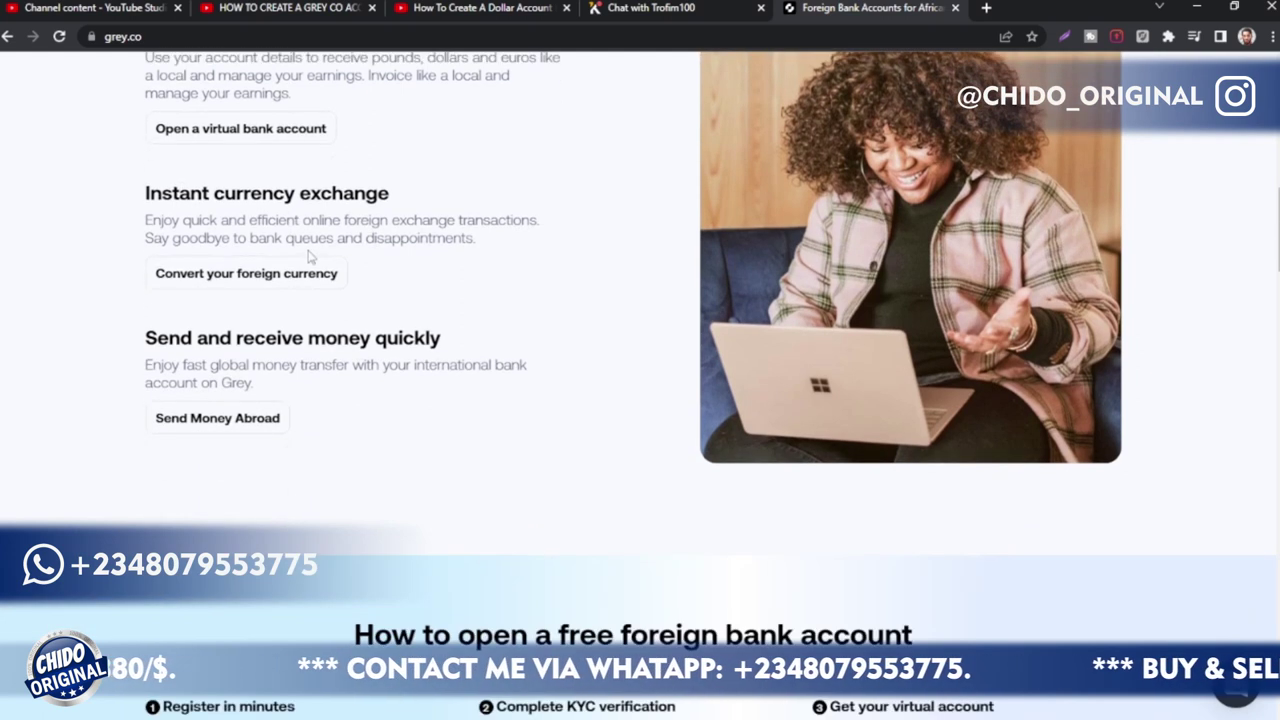
scroll(340, 306, down, 1)
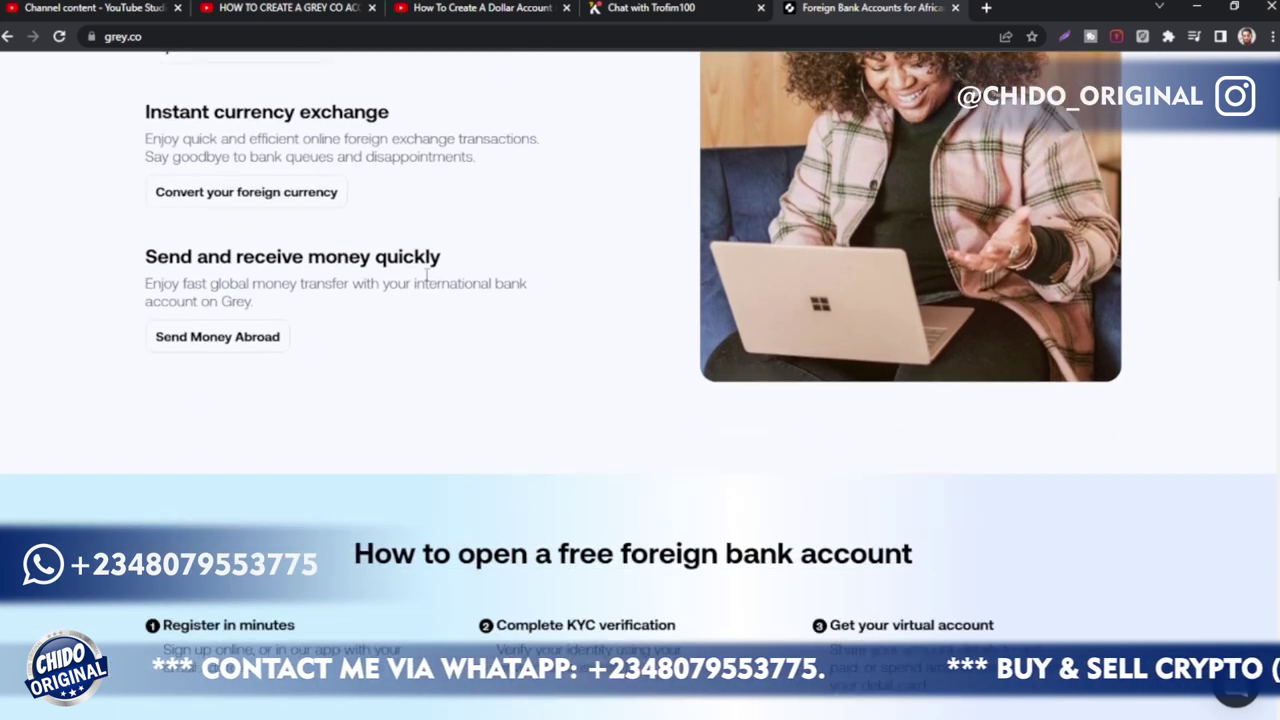
scroll(428, 275, down, 2)
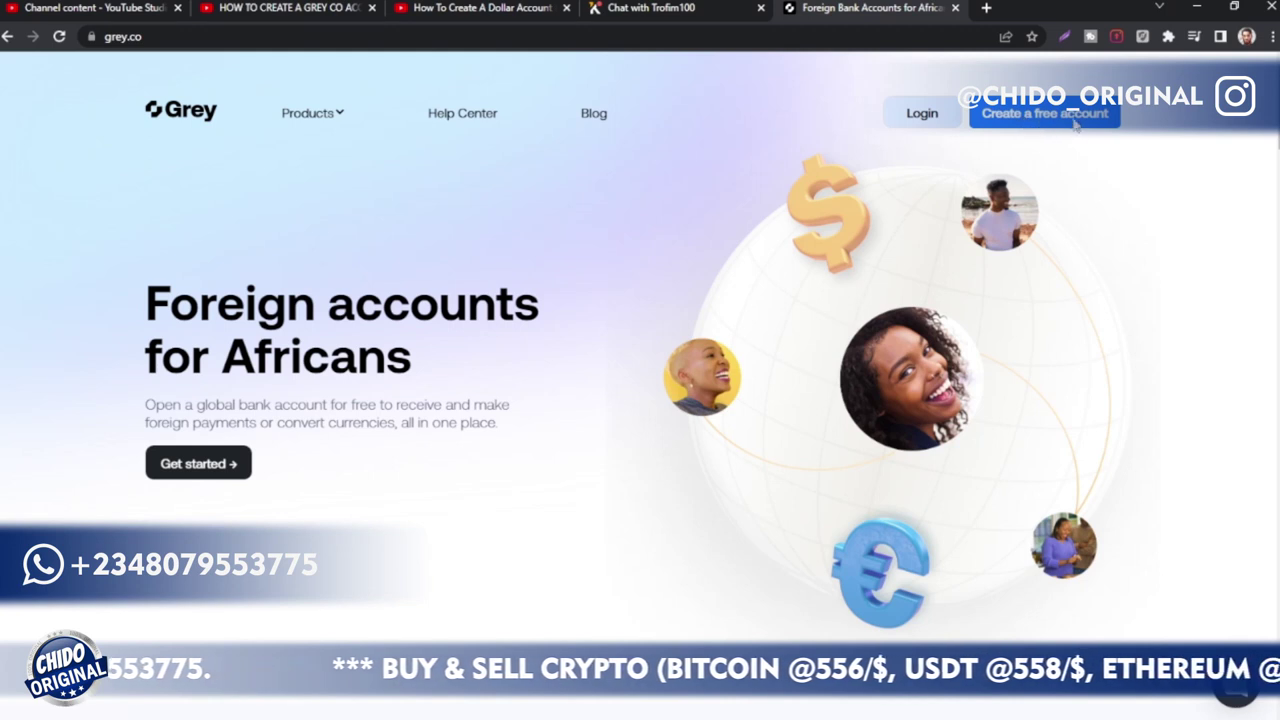
Start a free Grey account and type the applicant's names into the first-name field.
click(1074, 117)
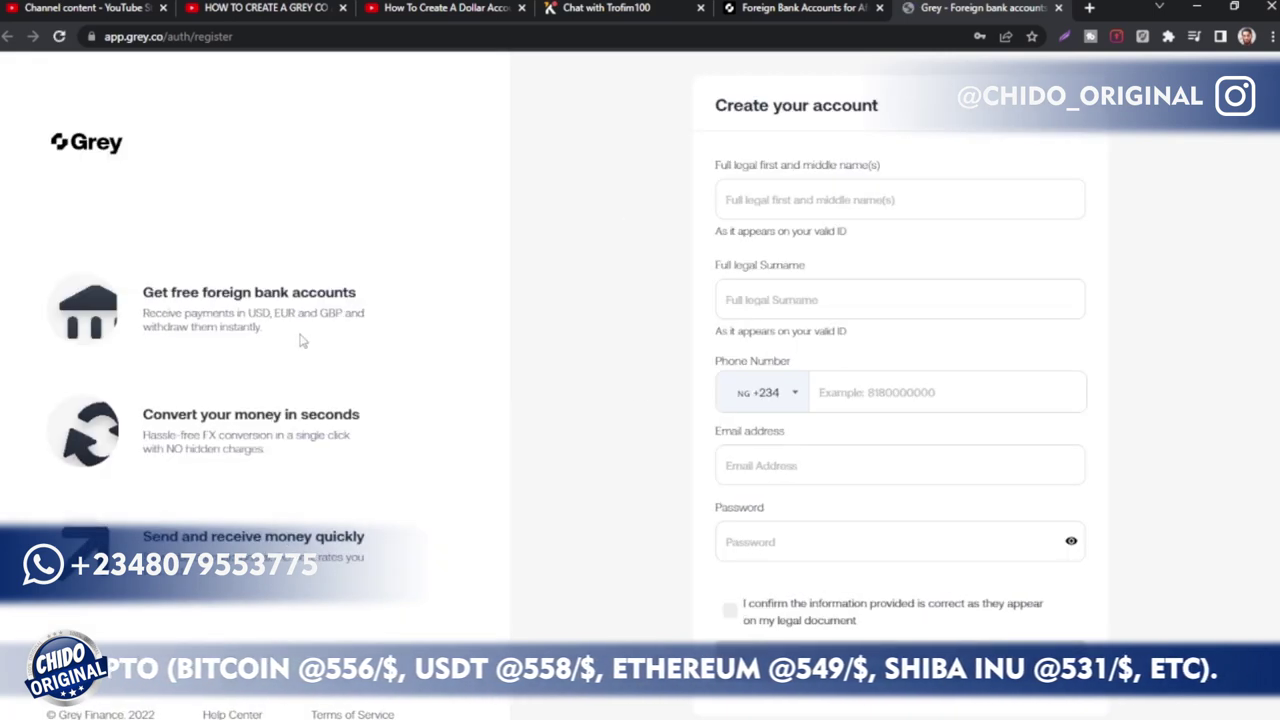
scroll(300, 340, down, 1)
scroll(334, 323, up, 1)
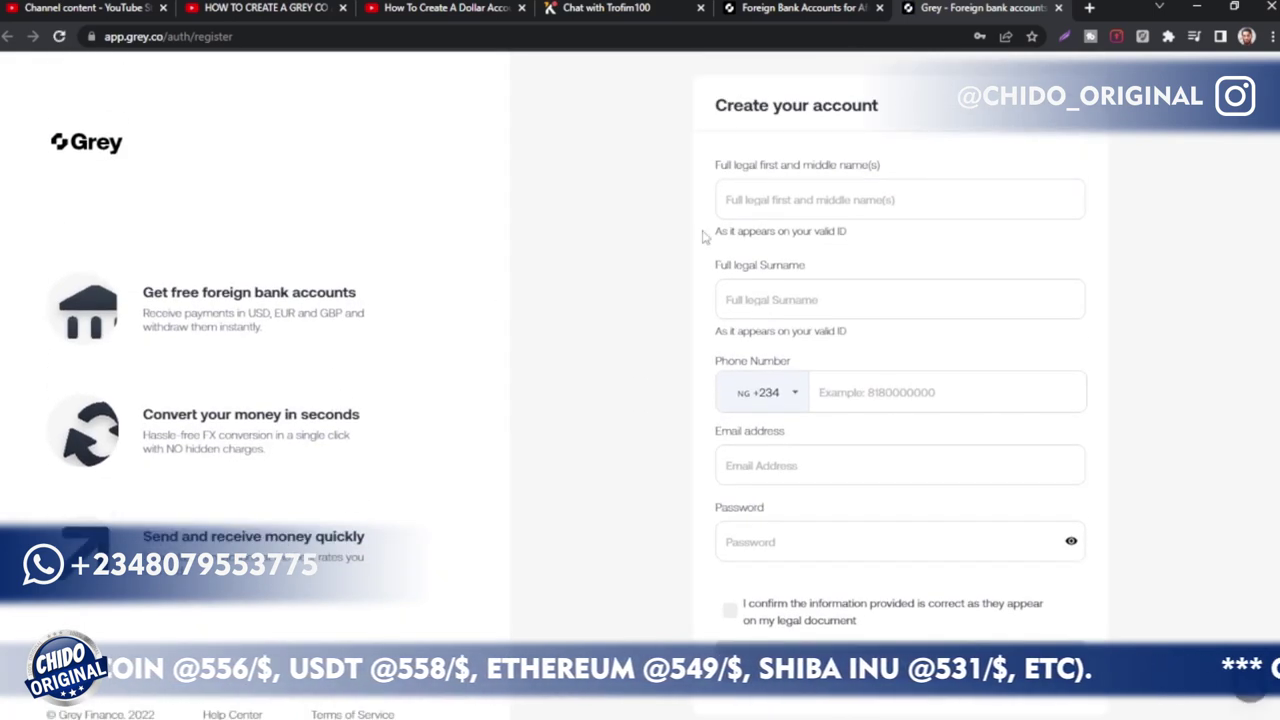
click(774, 204)
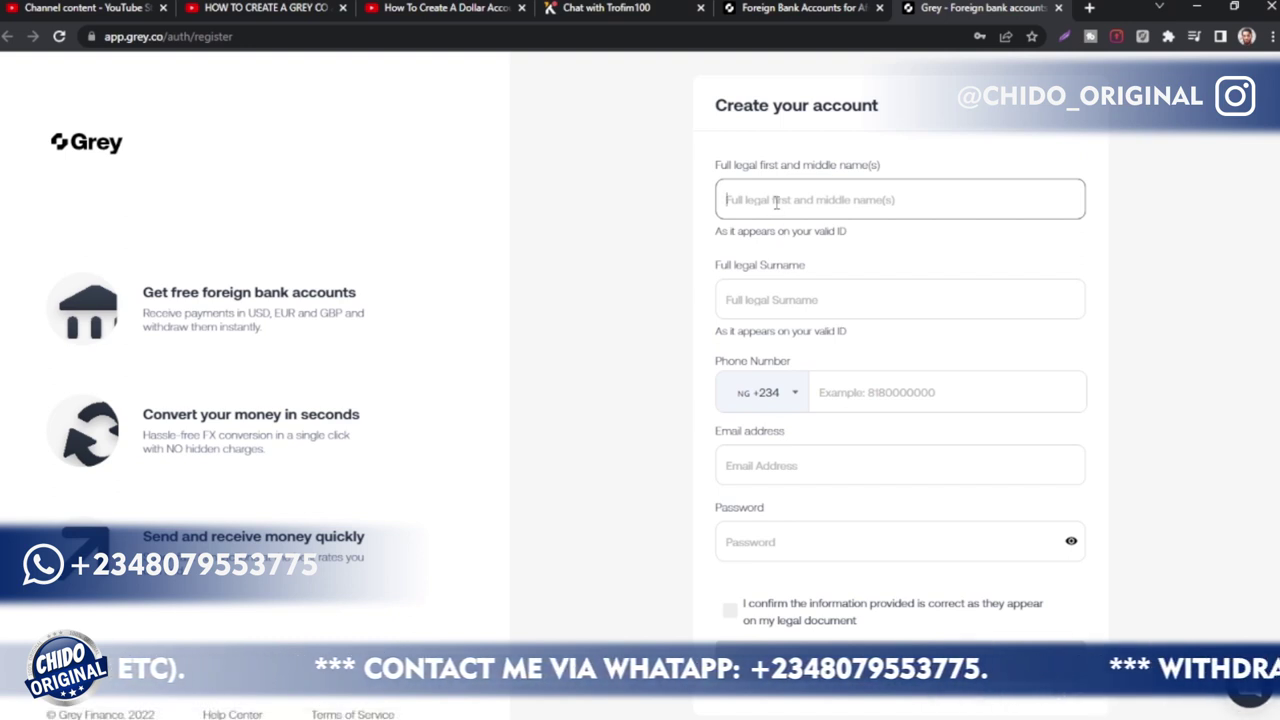
text(c)
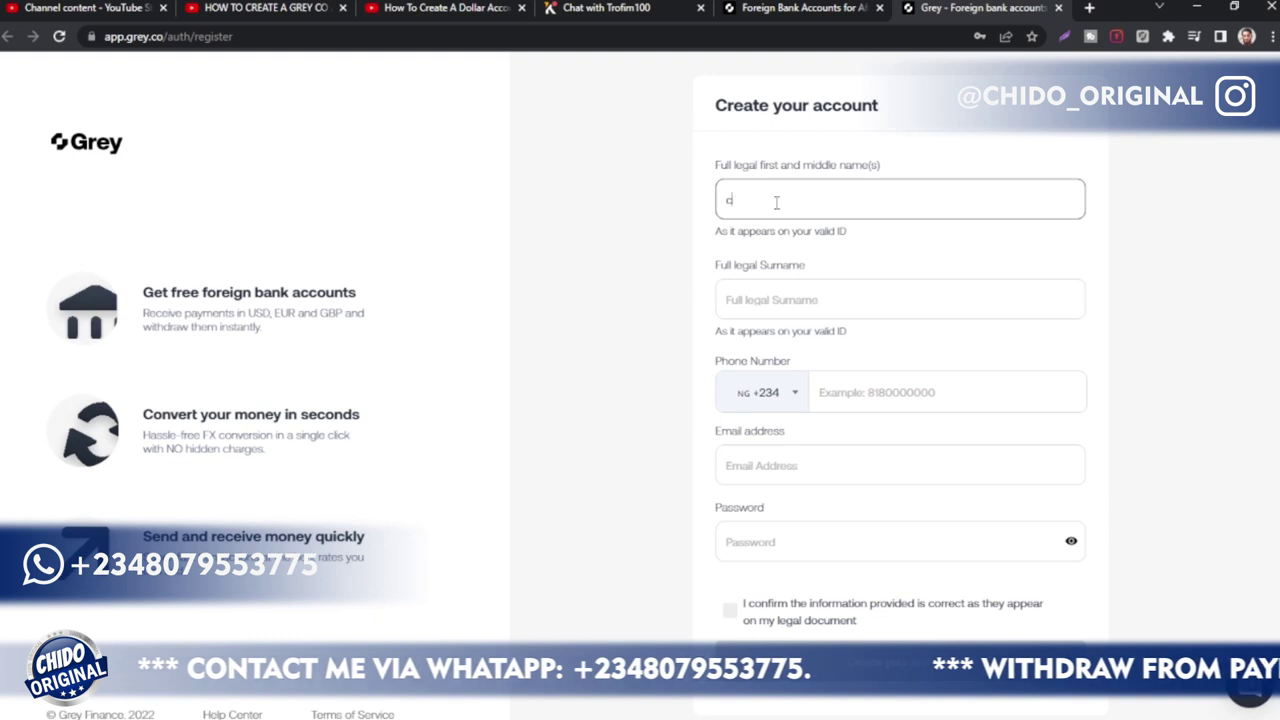
text(HIDO)
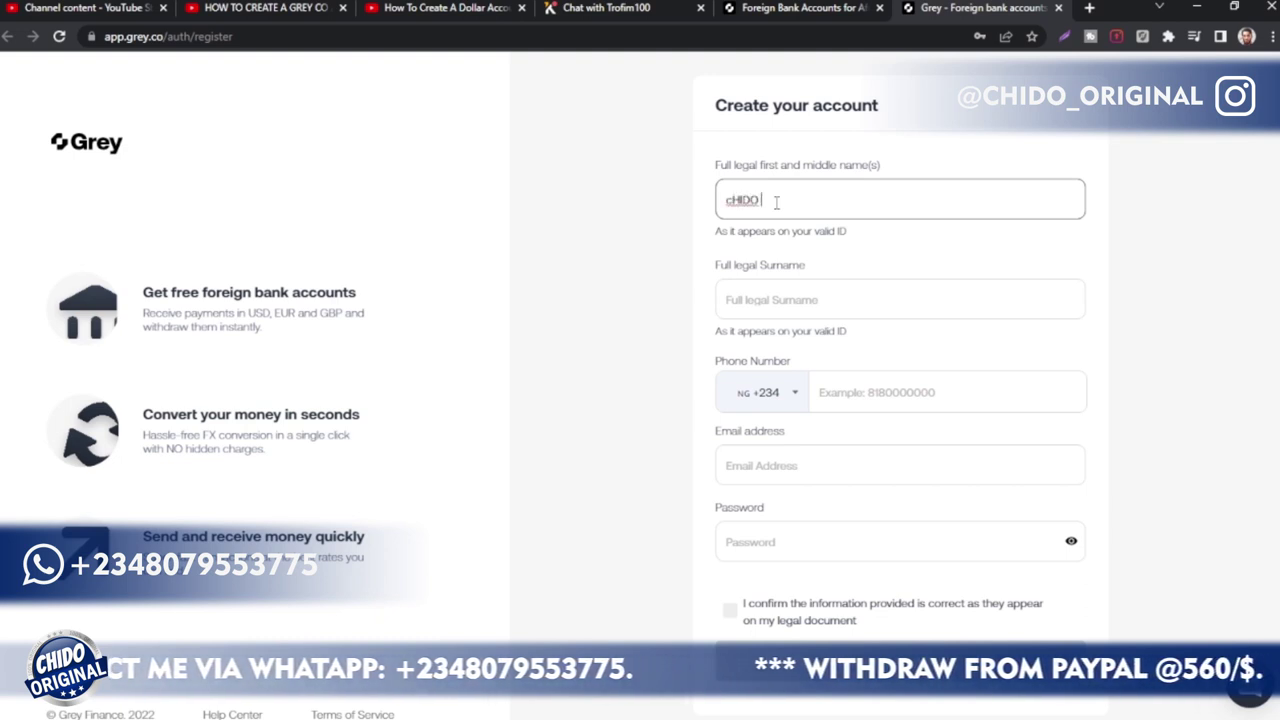
key(BackSpace)
key(BackSpace)
key(BackSpace)
key(BackSpace)
key(BackSpace)
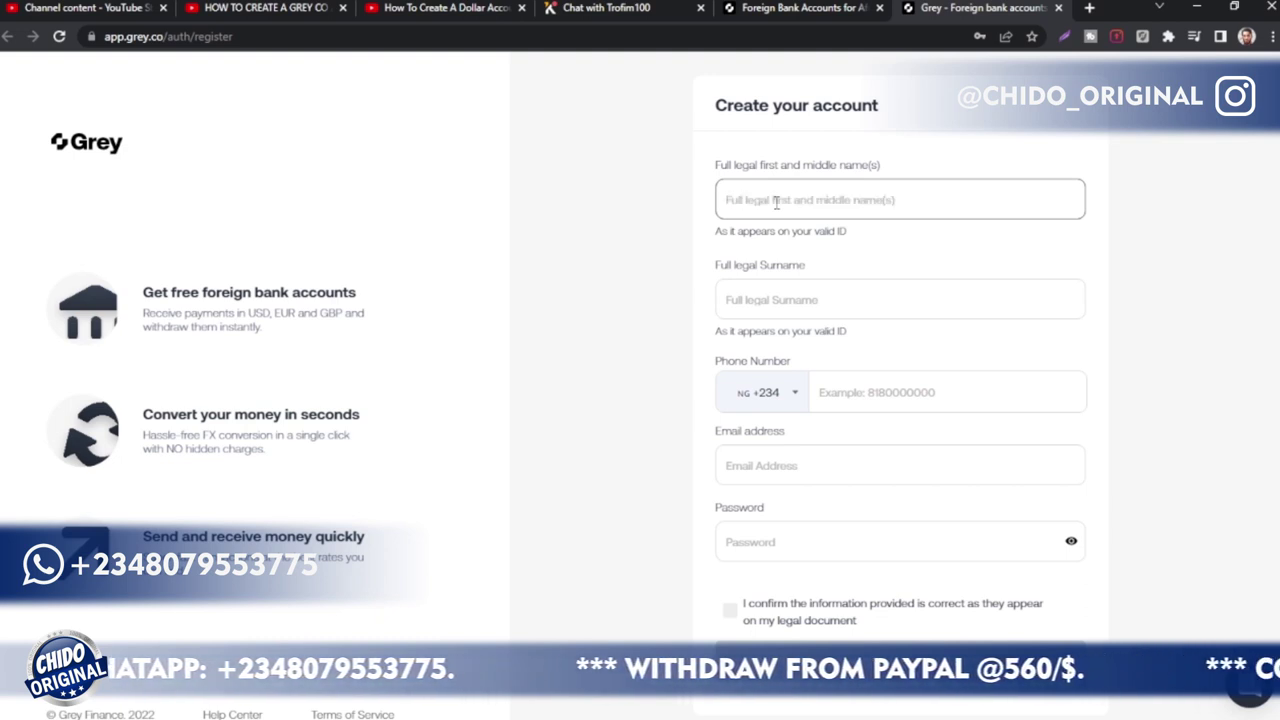
text(c)
key(BackSpace)
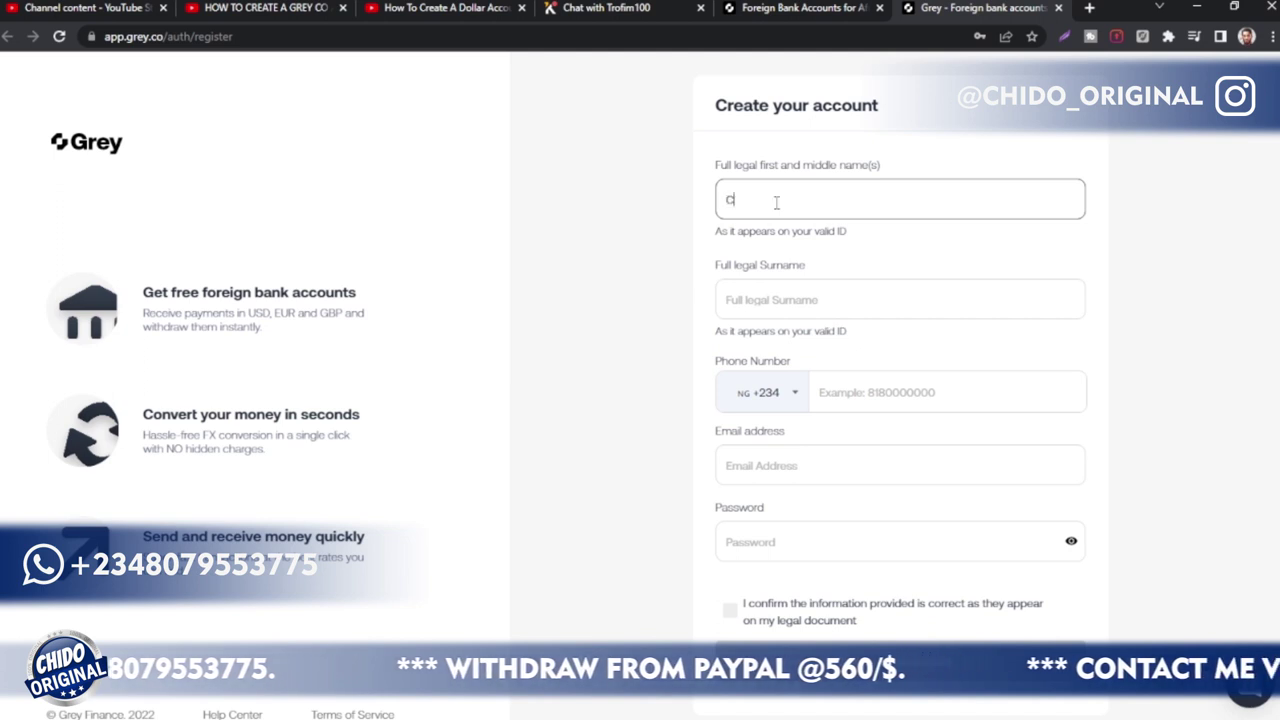
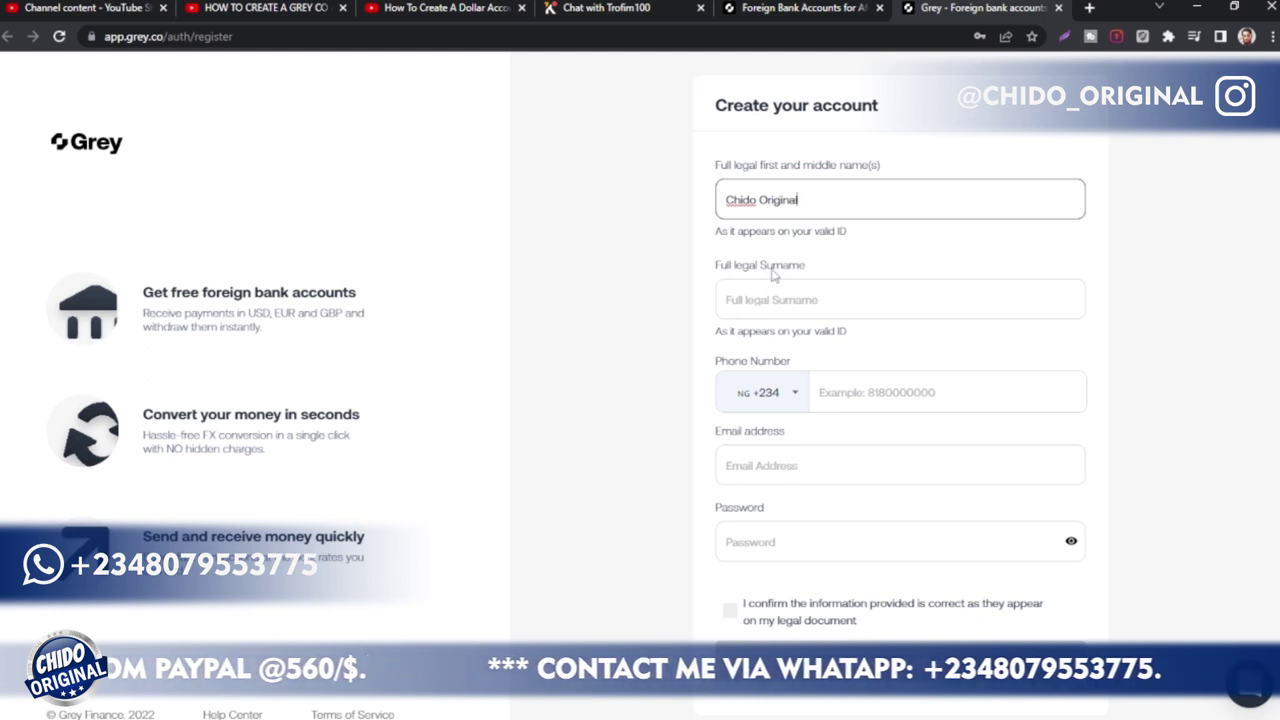
Move the surname out of the first-name field into the surname field.
click(763, 306)
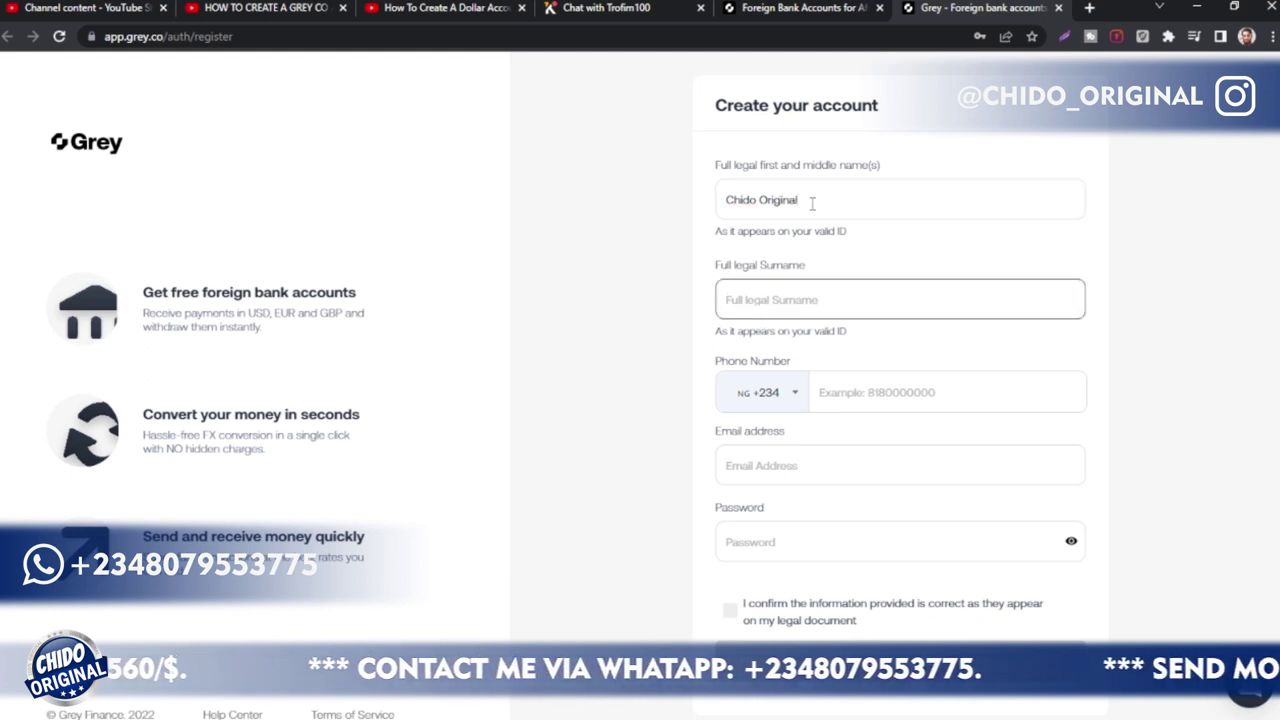
drag(806, 204, 764, 207)
key(ctrl+c)
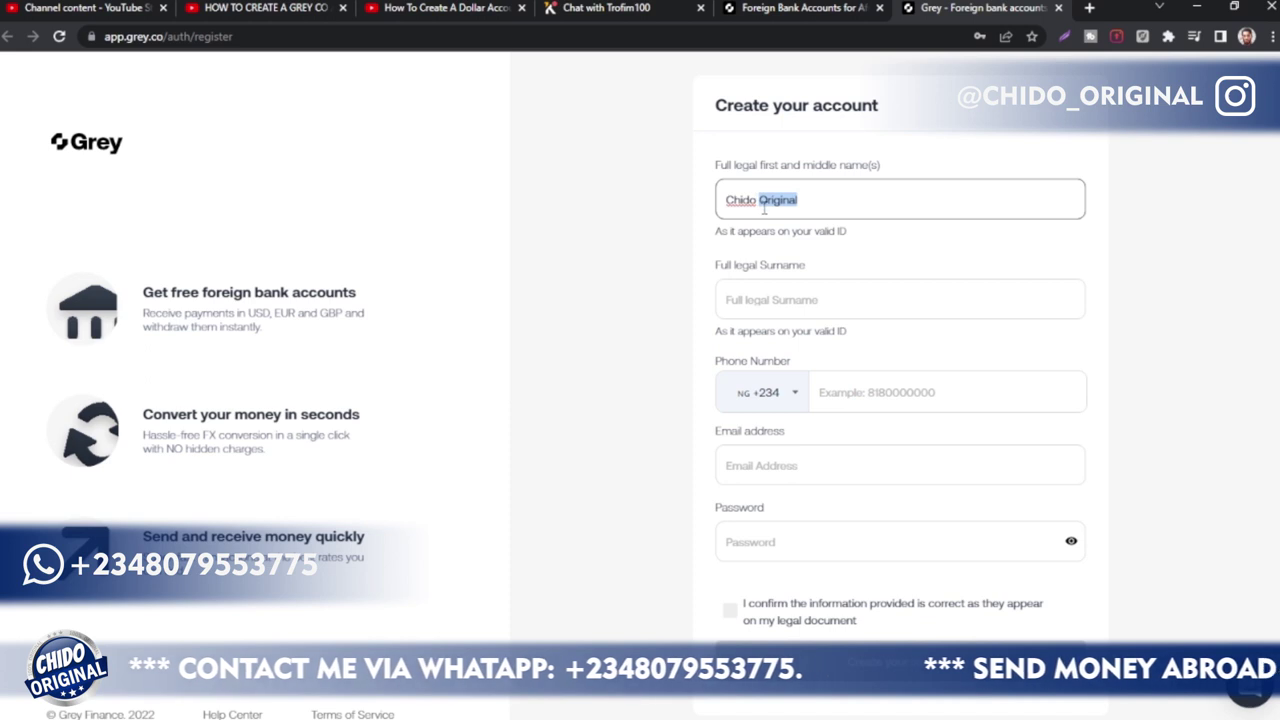
key(BackSpace)
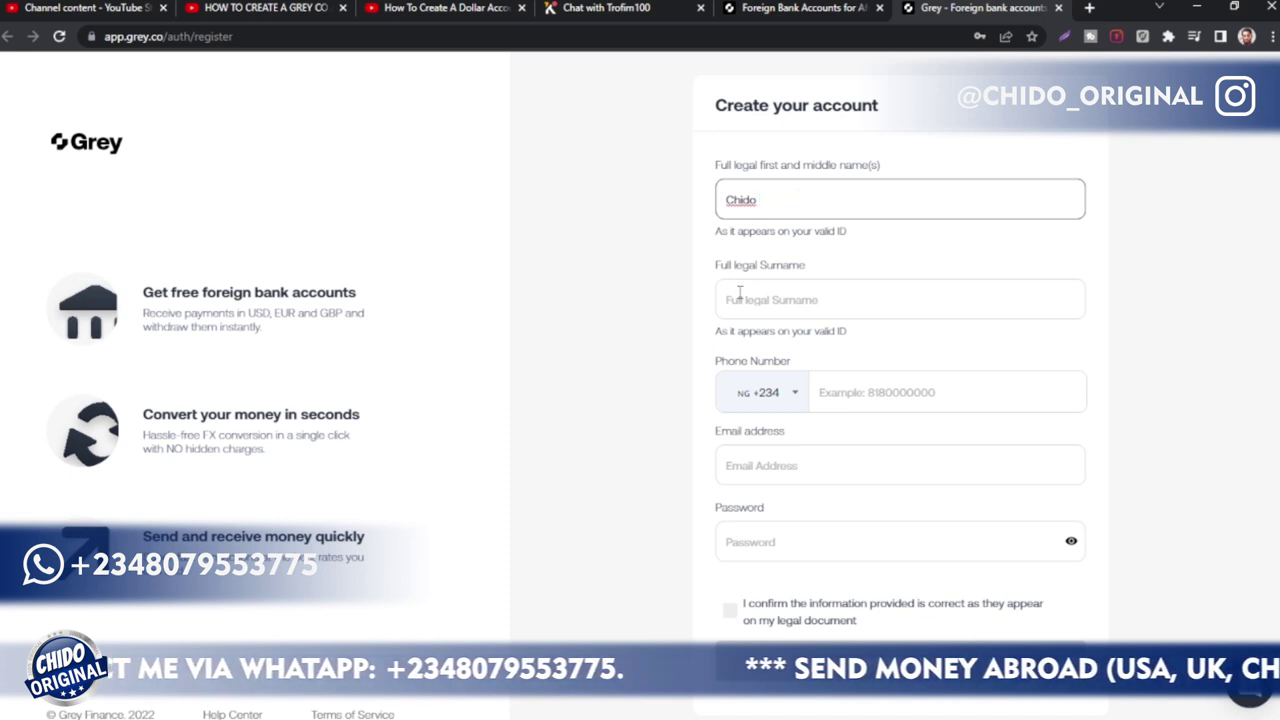
click(740, 295)
key(ctrl+v)
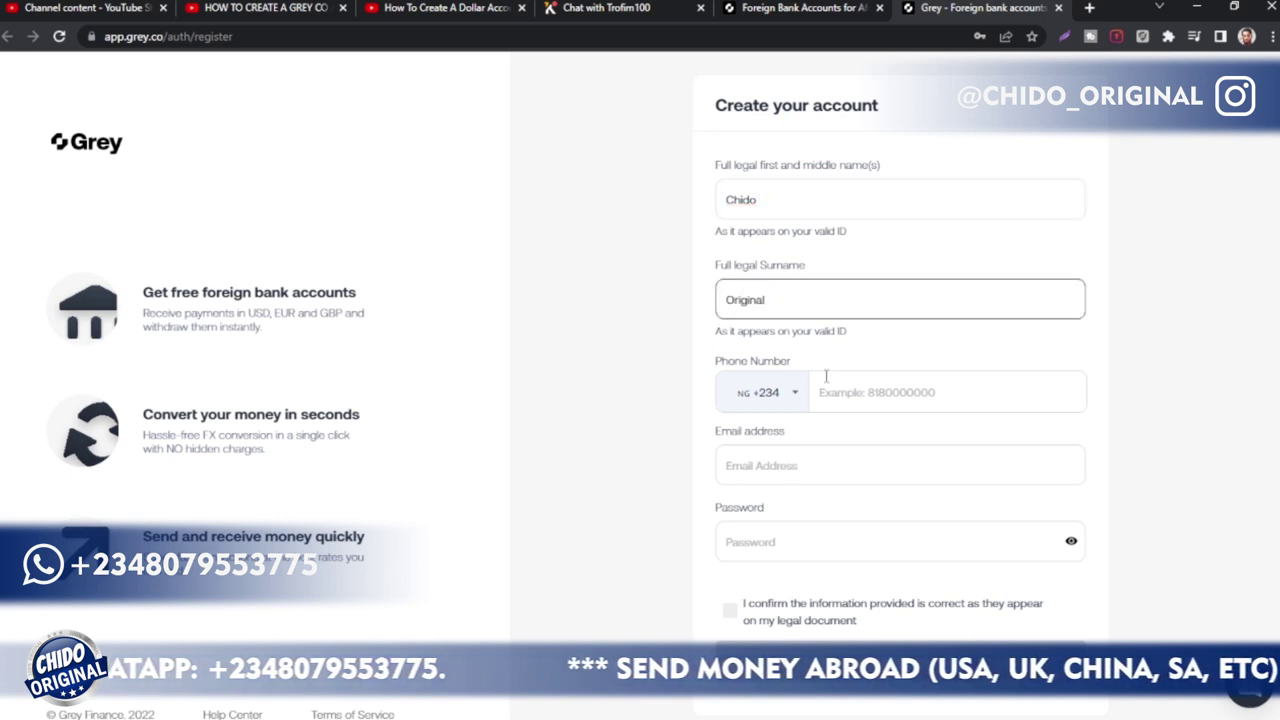
Enter the applicant's Nigerian phone number and begin typing their Gmail address.
click(840, 392)
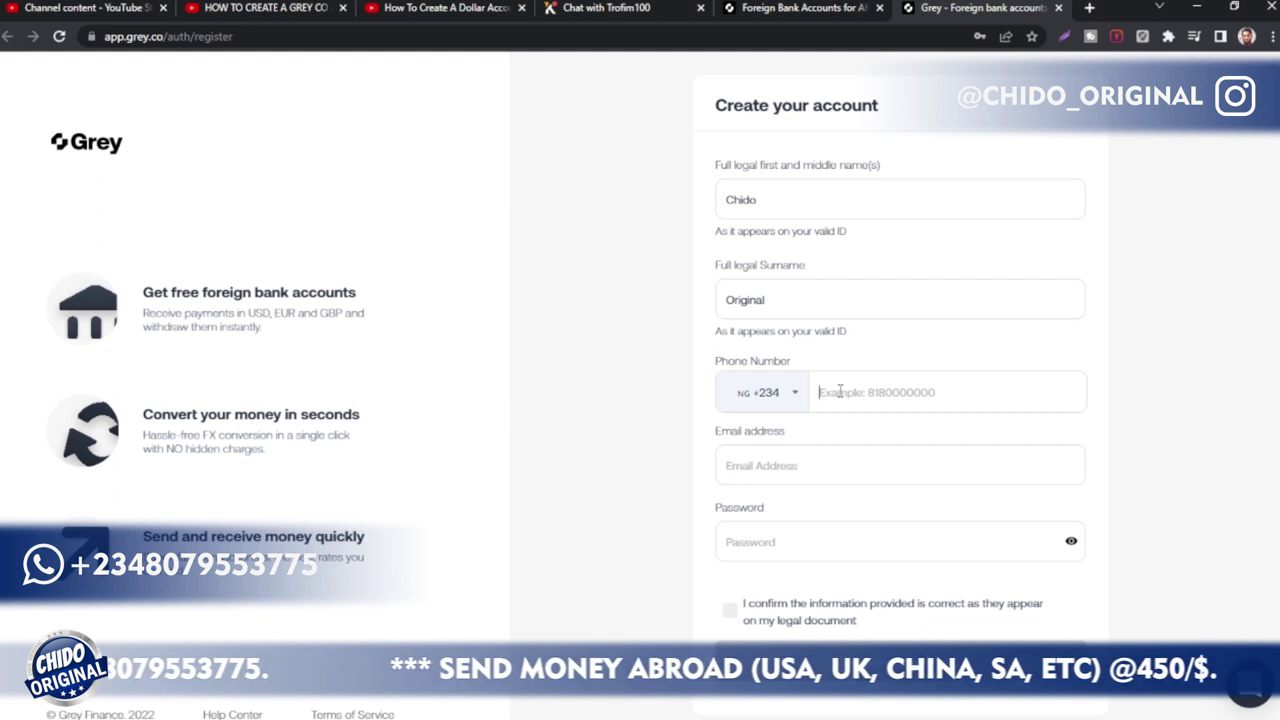
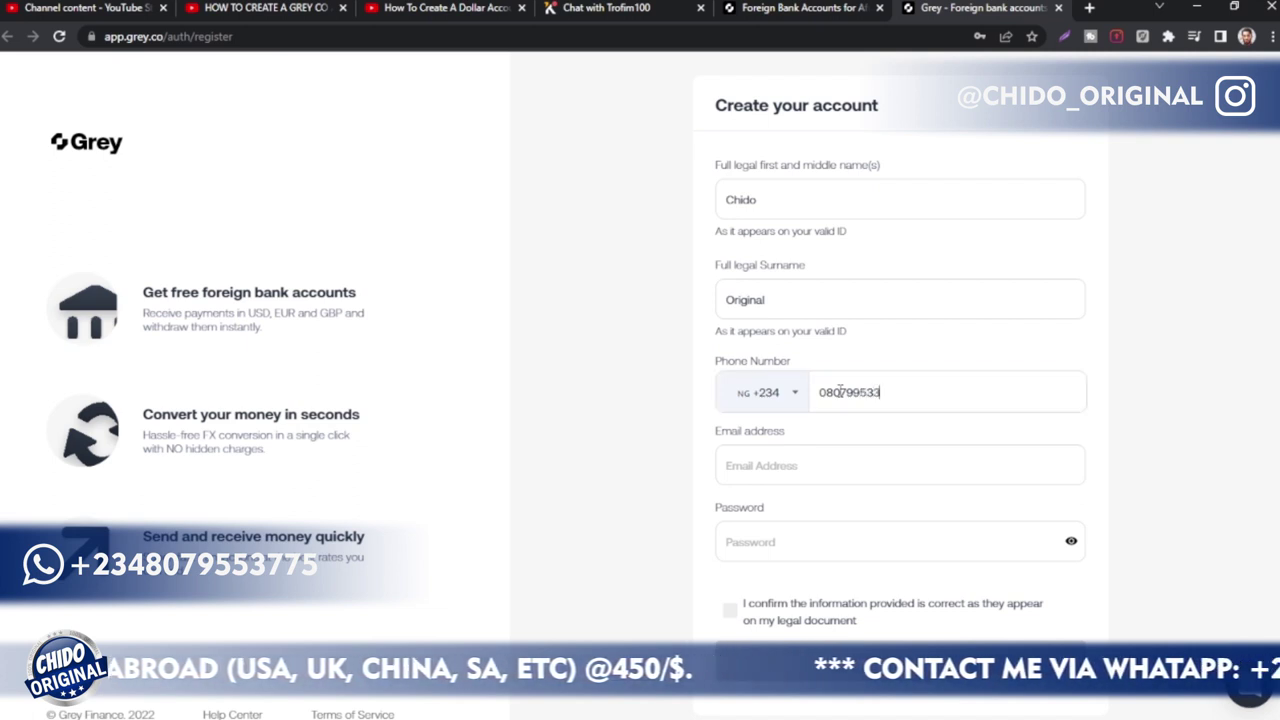
click(814, 469)
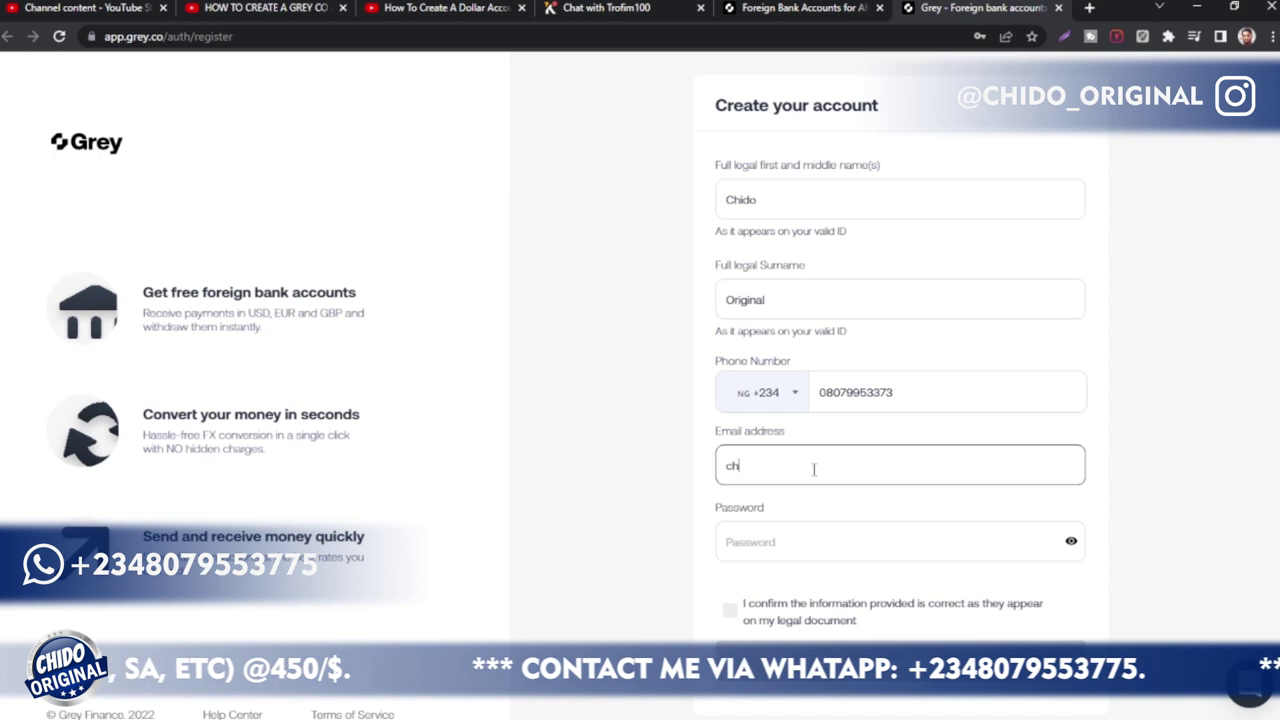
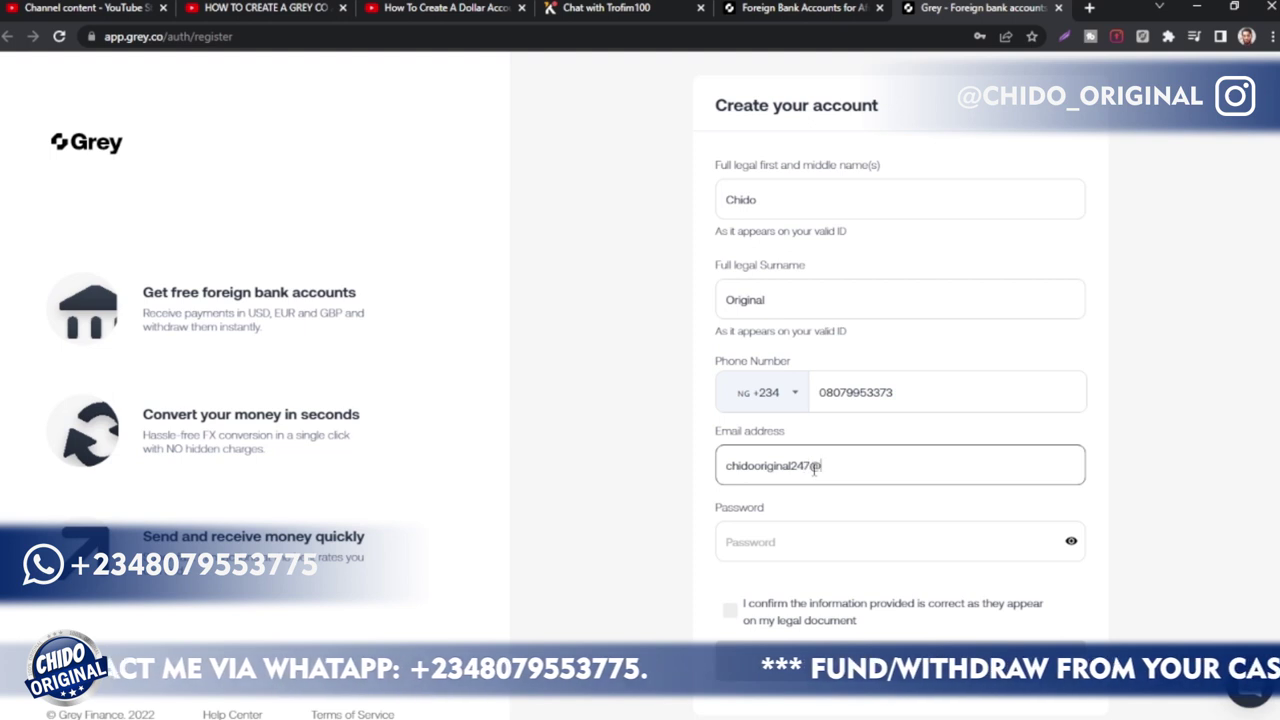
Finish the Gmail address and enter the account password.
text(l.com)
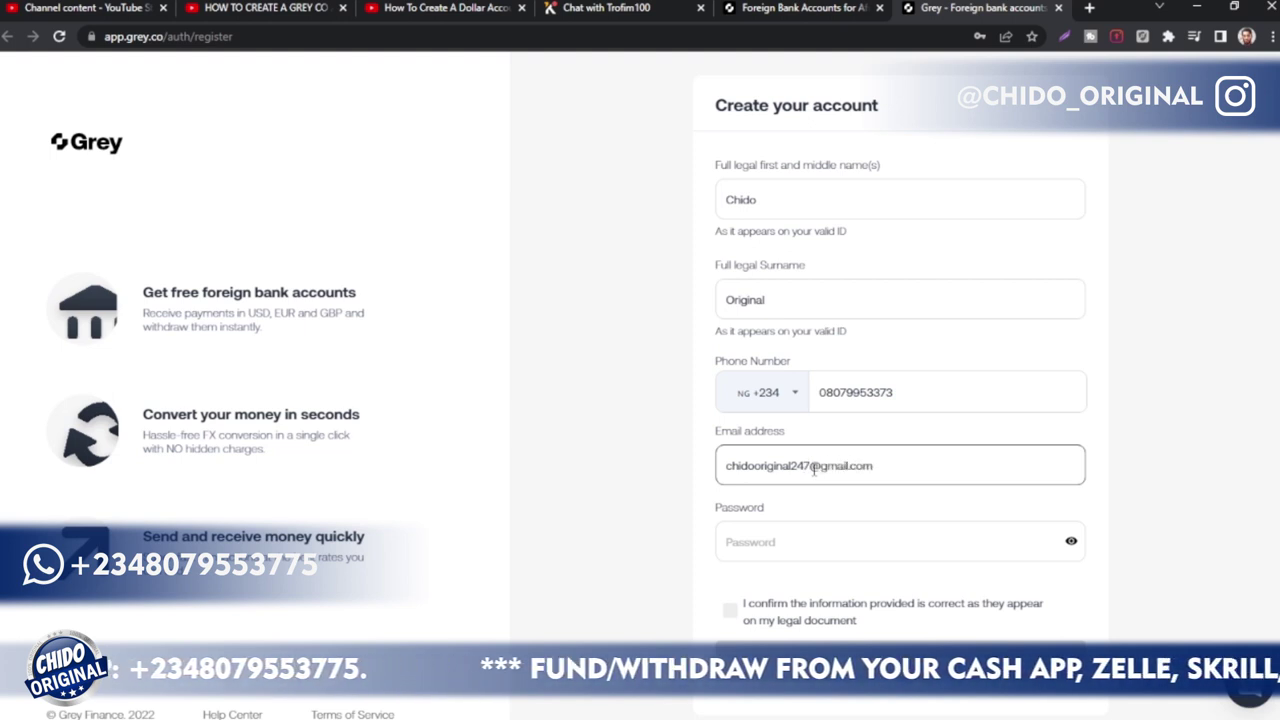
scroll(815, 470, down, 1)
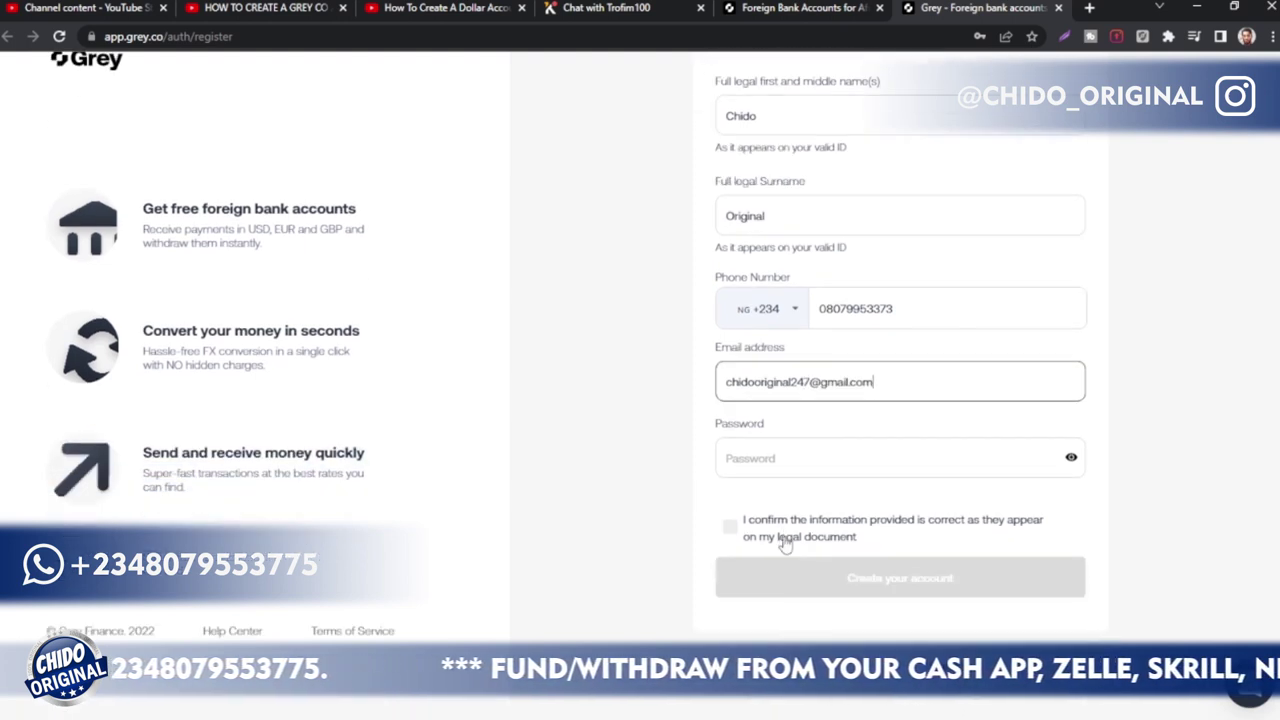
click(802, 460)
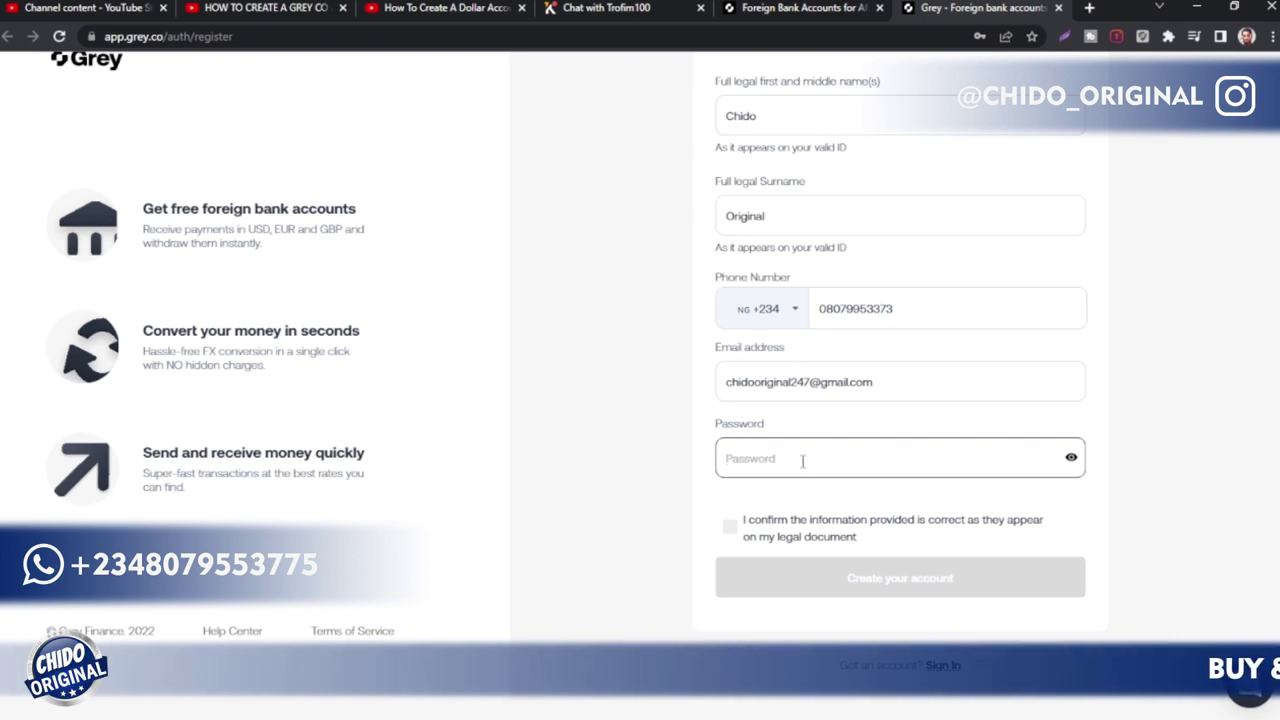
text(C)
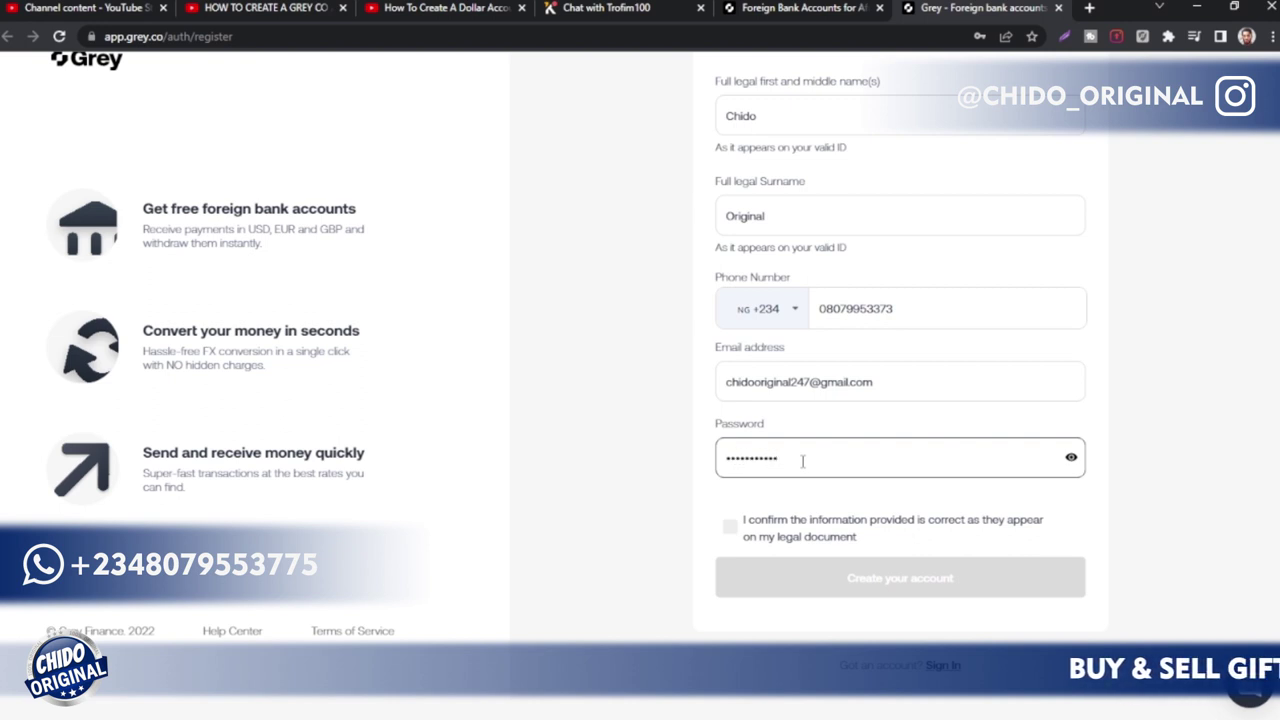
Confirm the details match the legal document, create the account, and check Gmail.
click(732, 521)
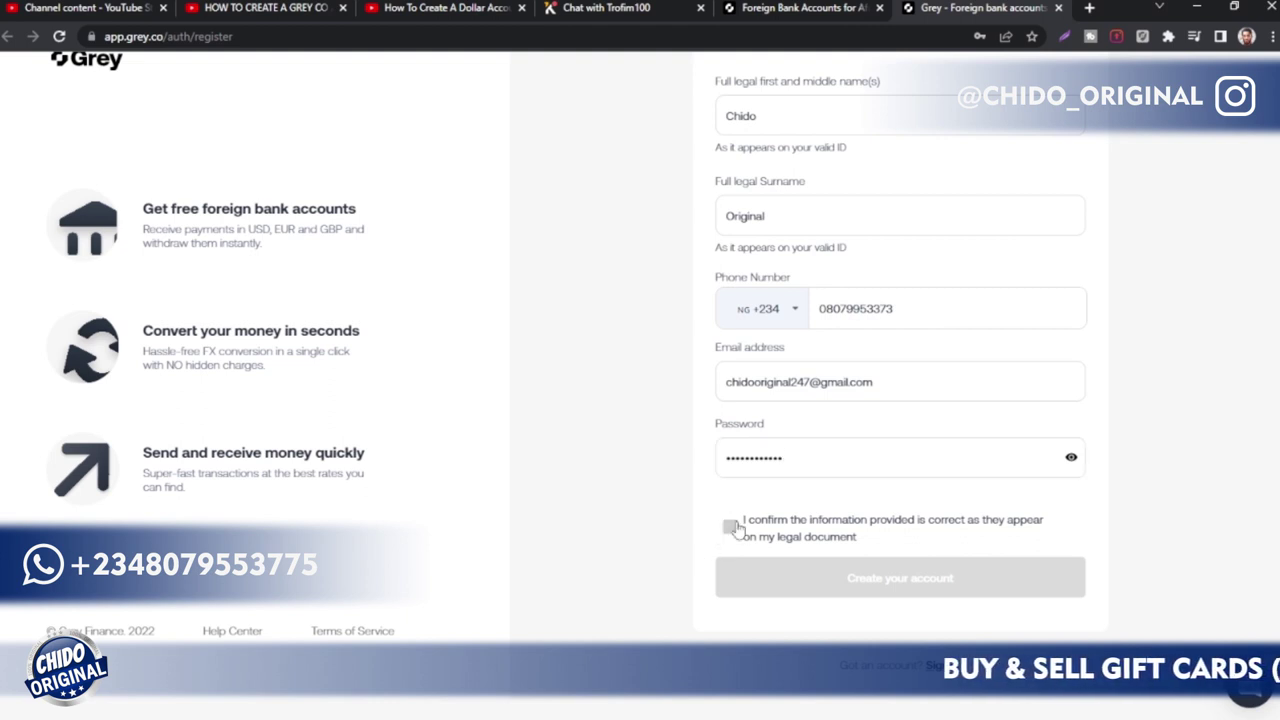
click(730, 524)
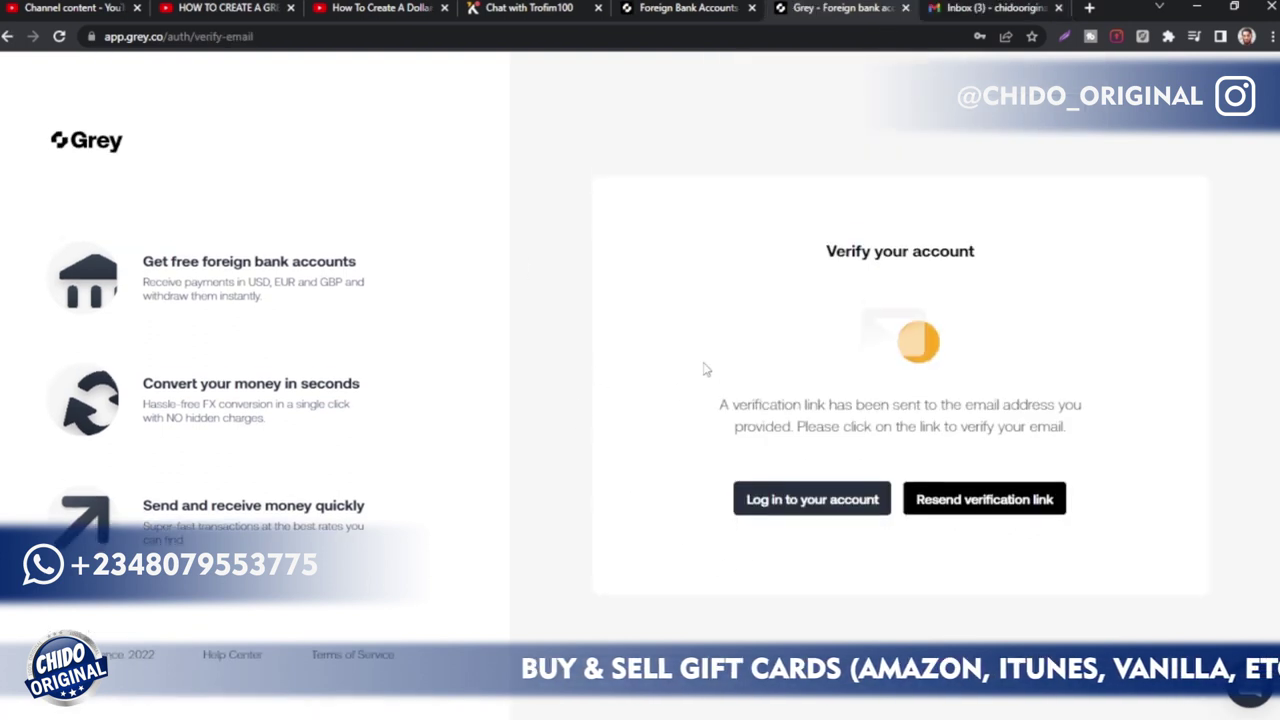
scroll(704, 368, down, 1)
scroll(704, 368, up, 1)
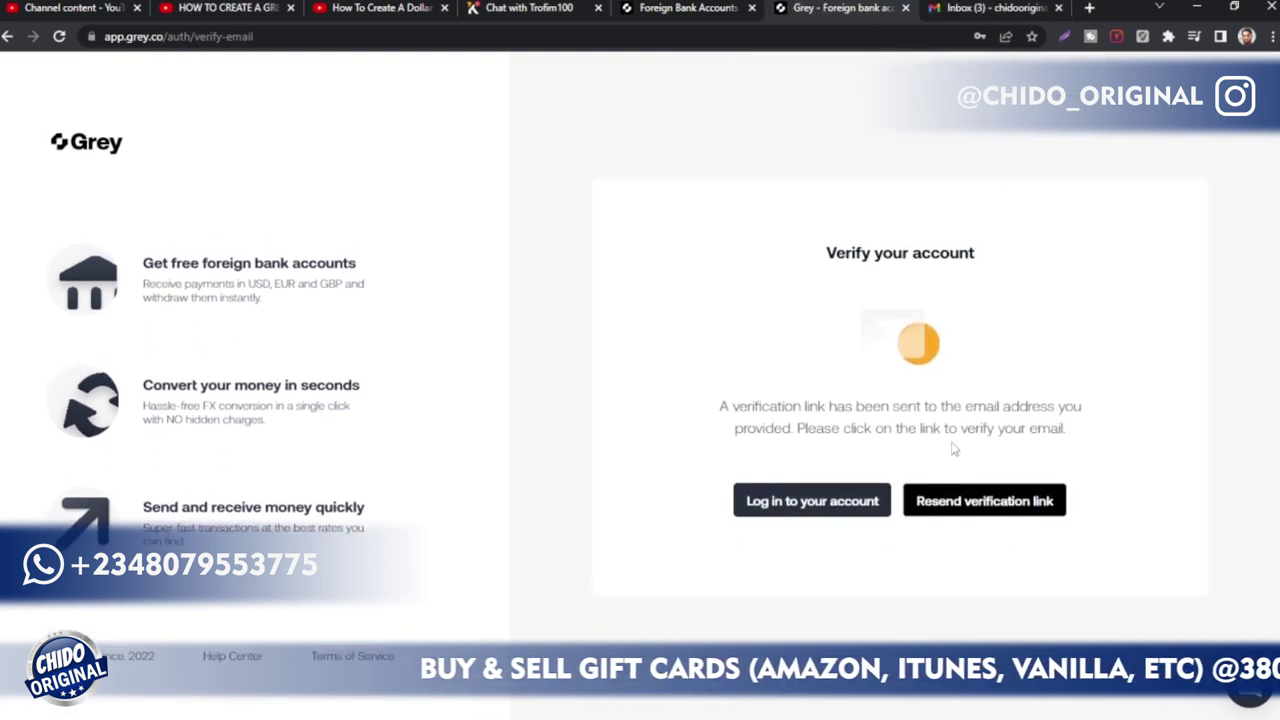
click(998, 6)
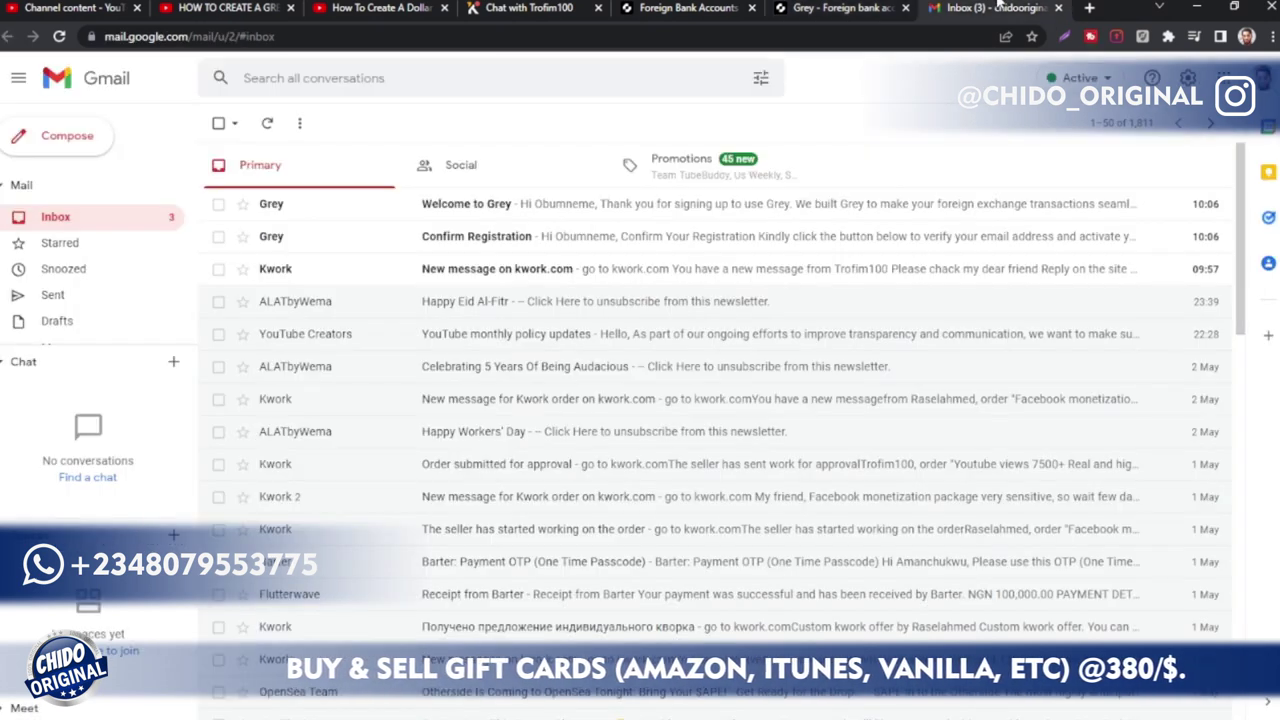
Read the Welcome to Grey email in the Gmail inbox.
click(298, 203)
scroll(517, 532, down, 2)
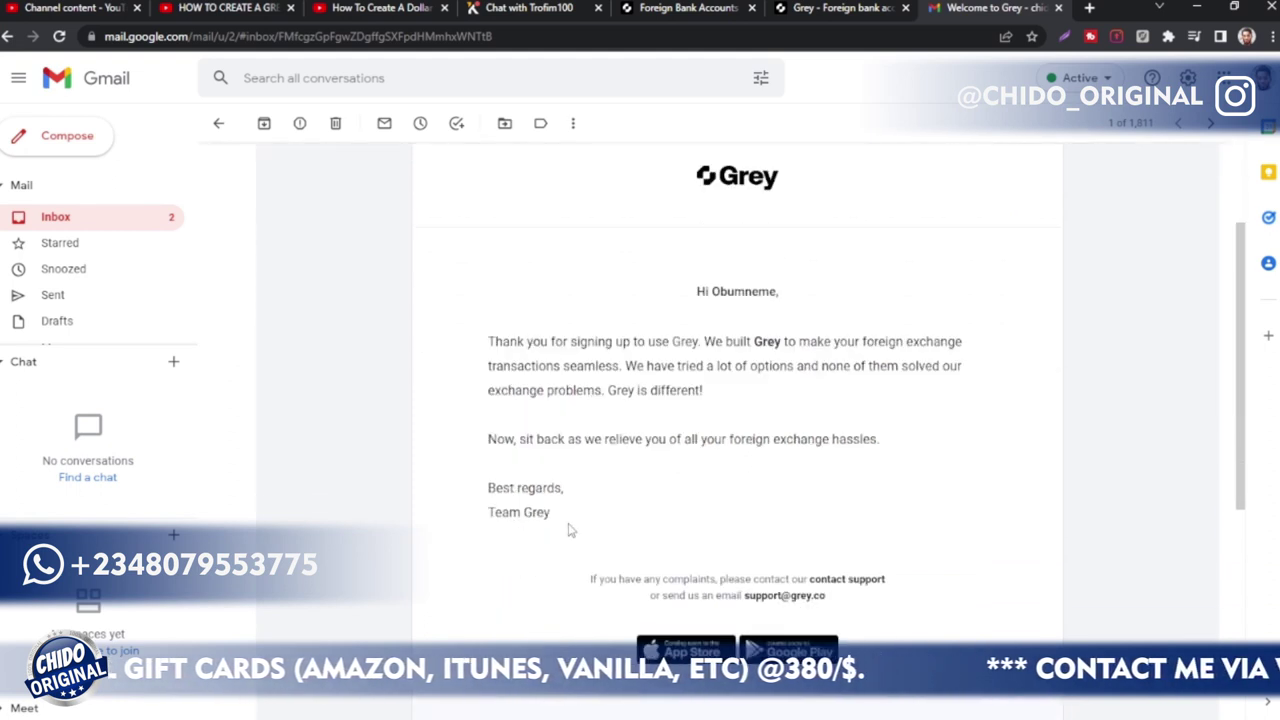
drag(569, 528, 477, 524)
scroll(477, 524, down, 1)
scroll(314, 320, up, 3)
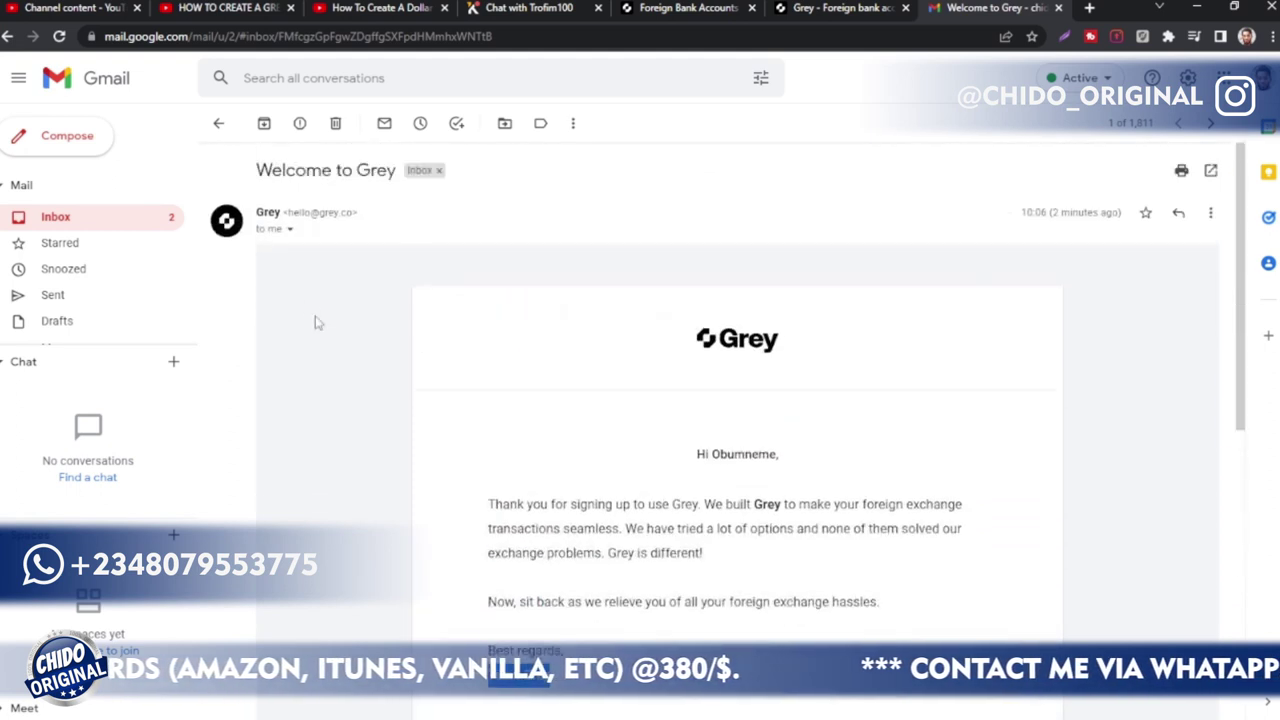
click(7, 36)
Open Grey's Confirm Registration email and follow its Verify Email link.
click(357, 240)
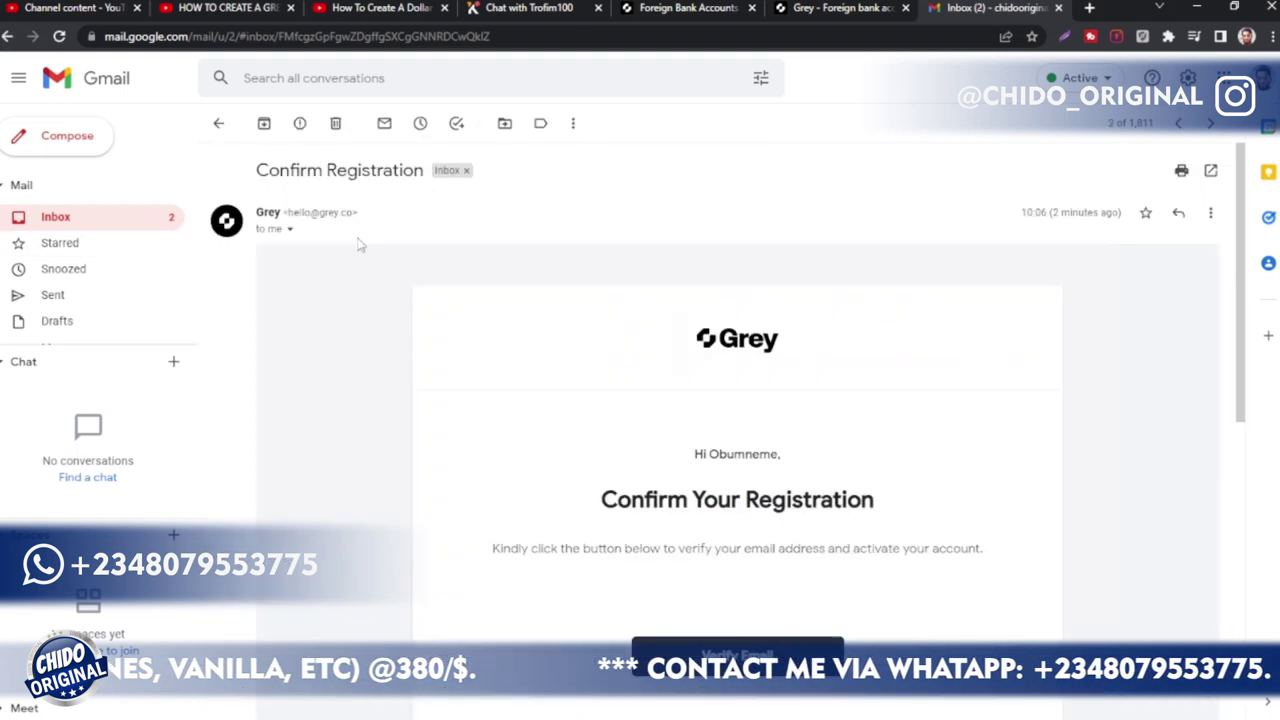
scroll(530, 385, down, 2)
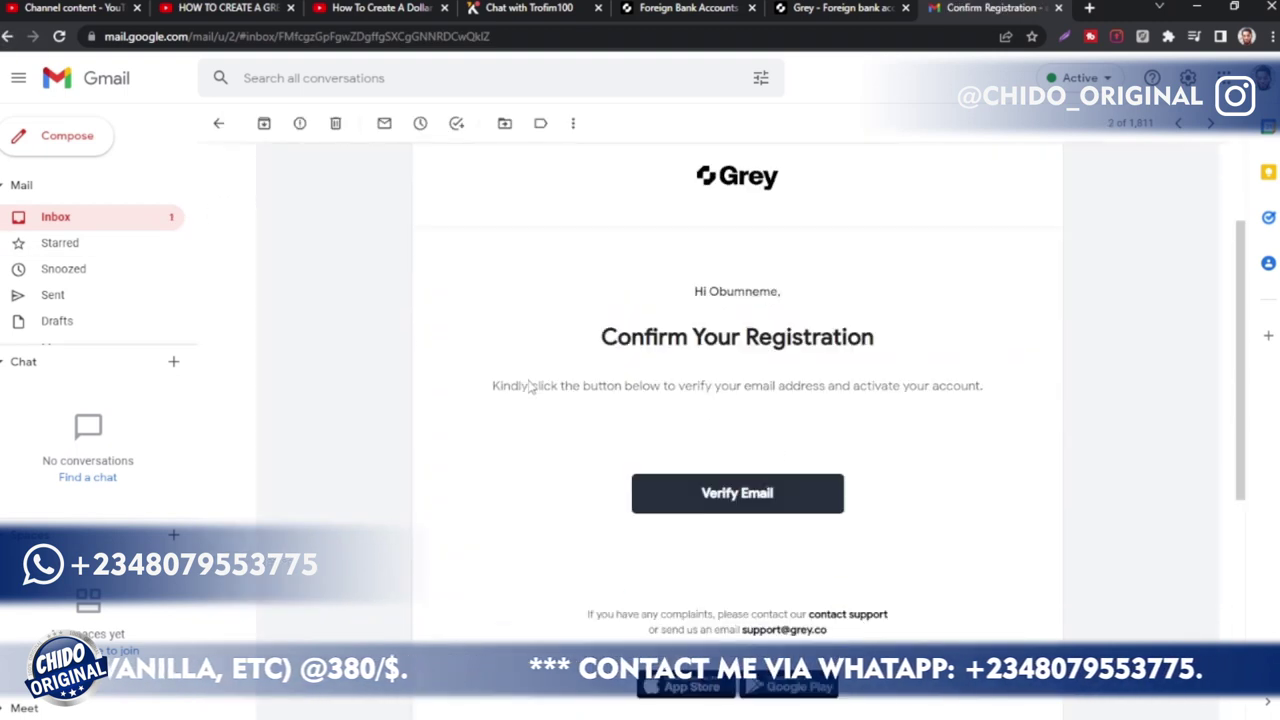
click(763, 491)
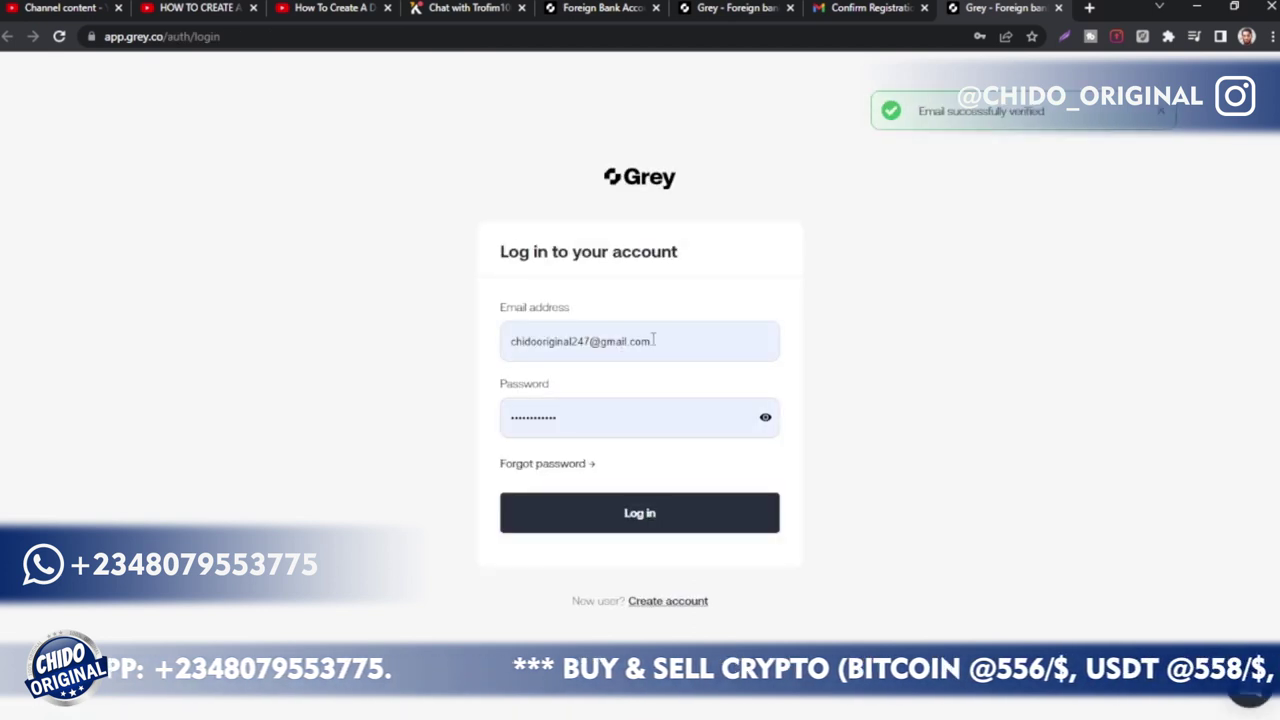
Log in with the prefilled credentials and browse the dashboard Home page welcome message.
click(646, 517)
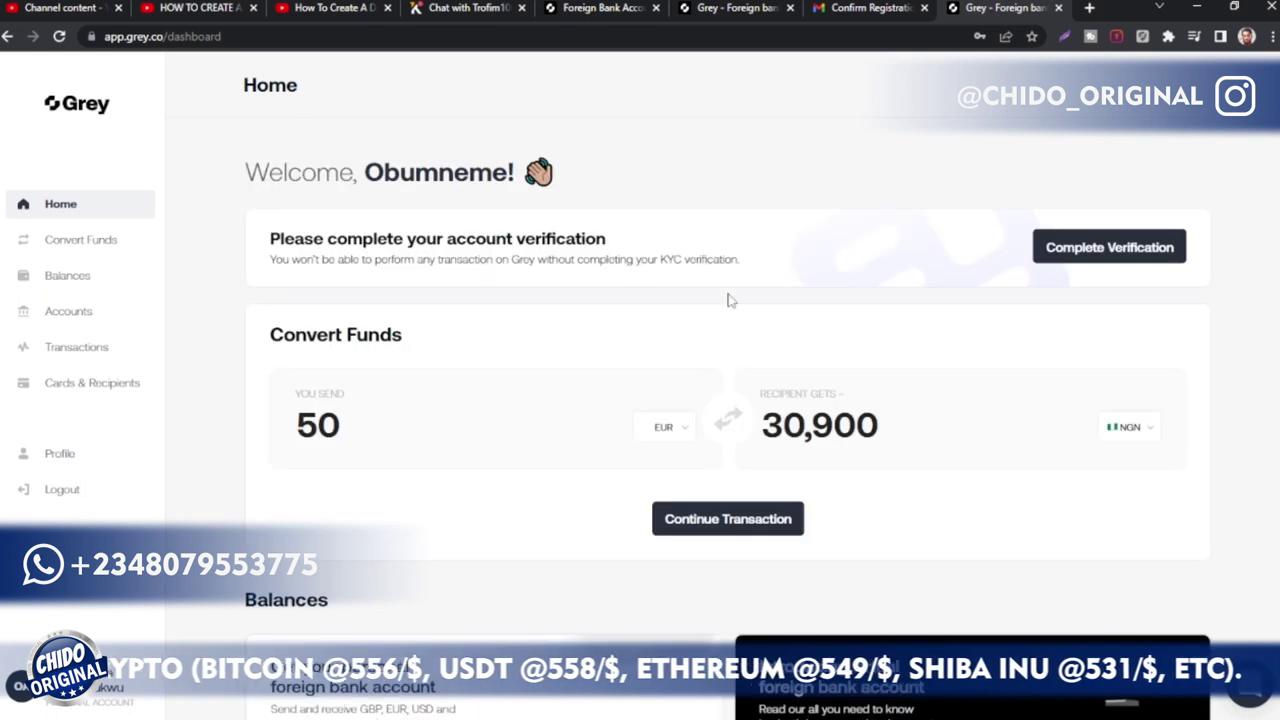
scroll(728, 300, down, 5)
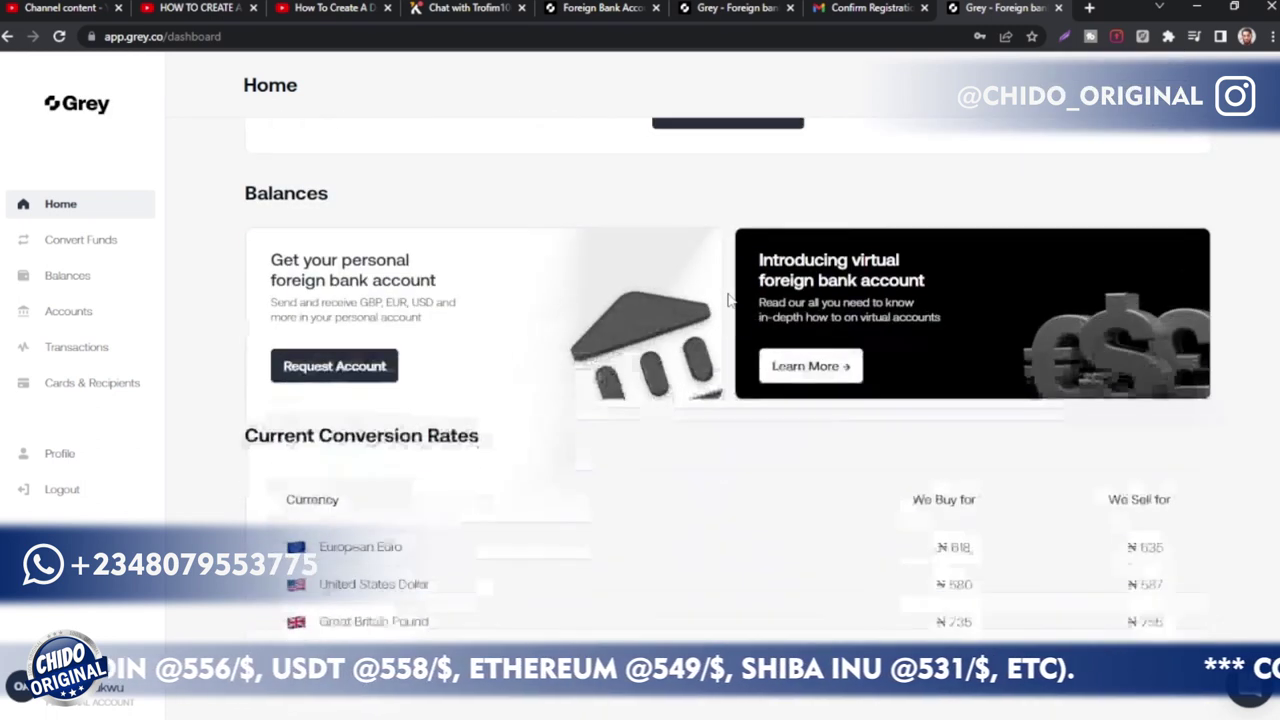
scroll(728, 300, up, 5)
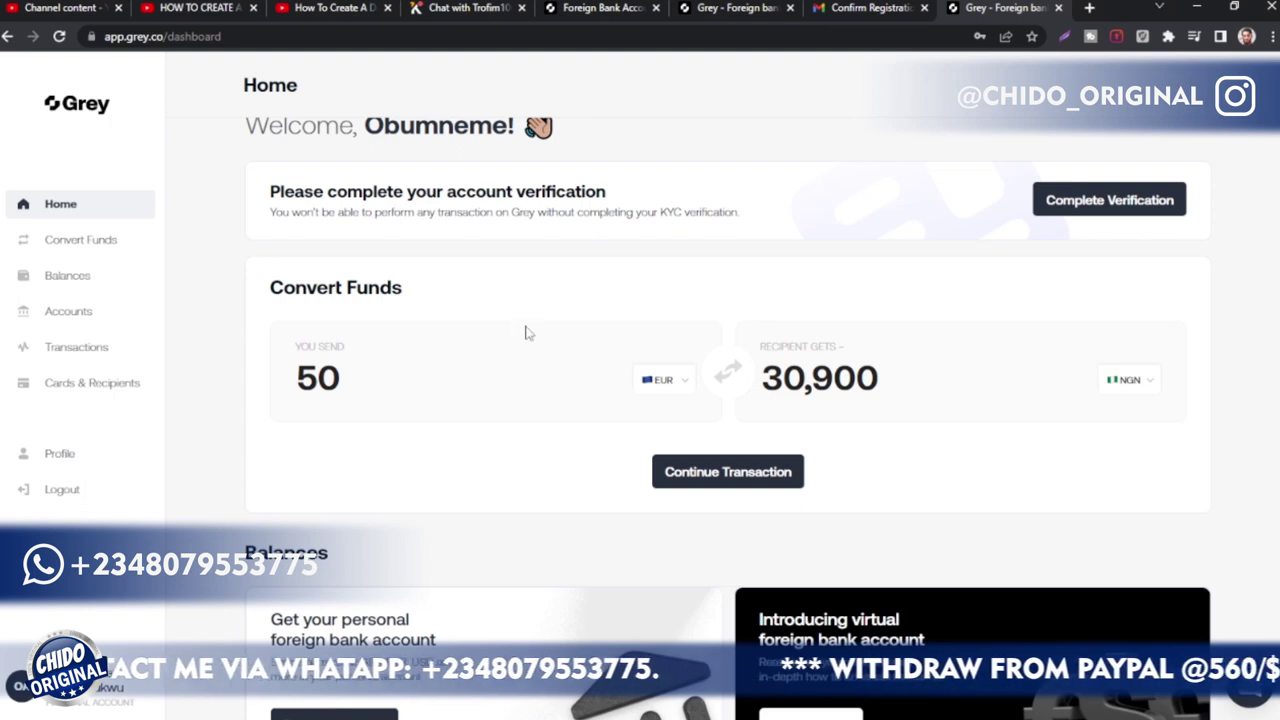
scroll(534, 266, up, 1)
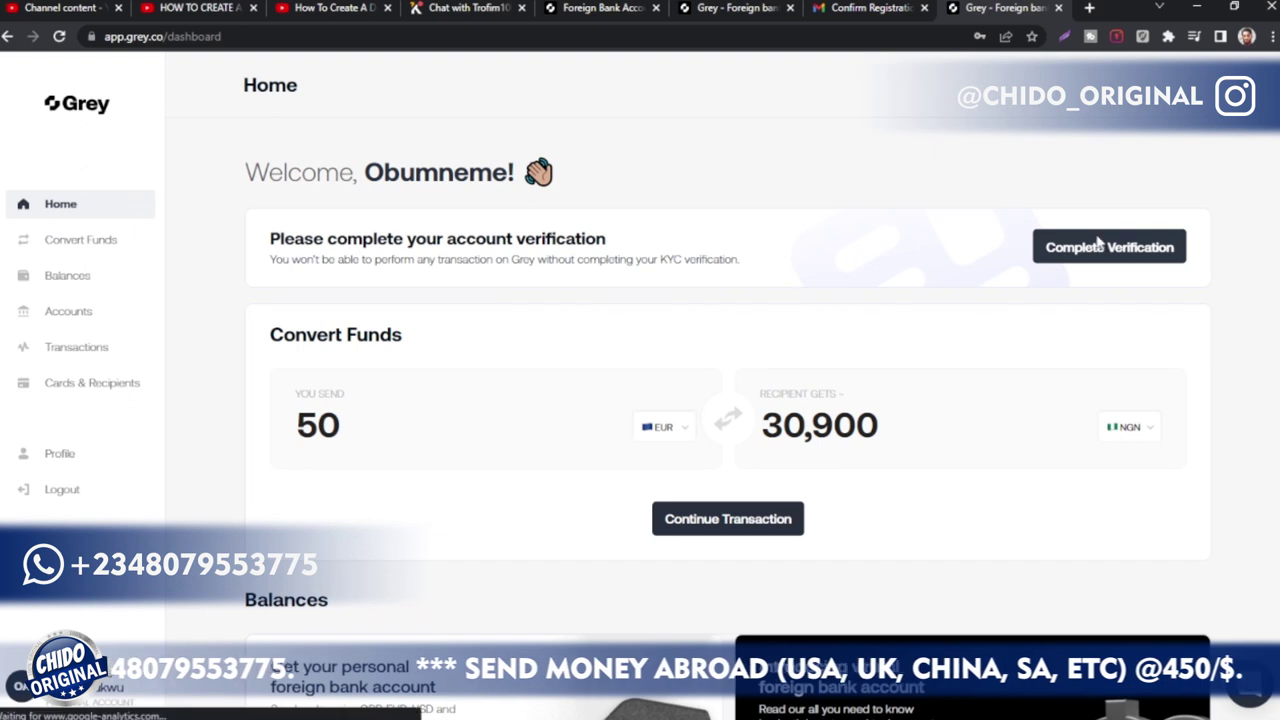
Launch Complete Verification from the dashboard banner to start KYC.
click(1096, 244)
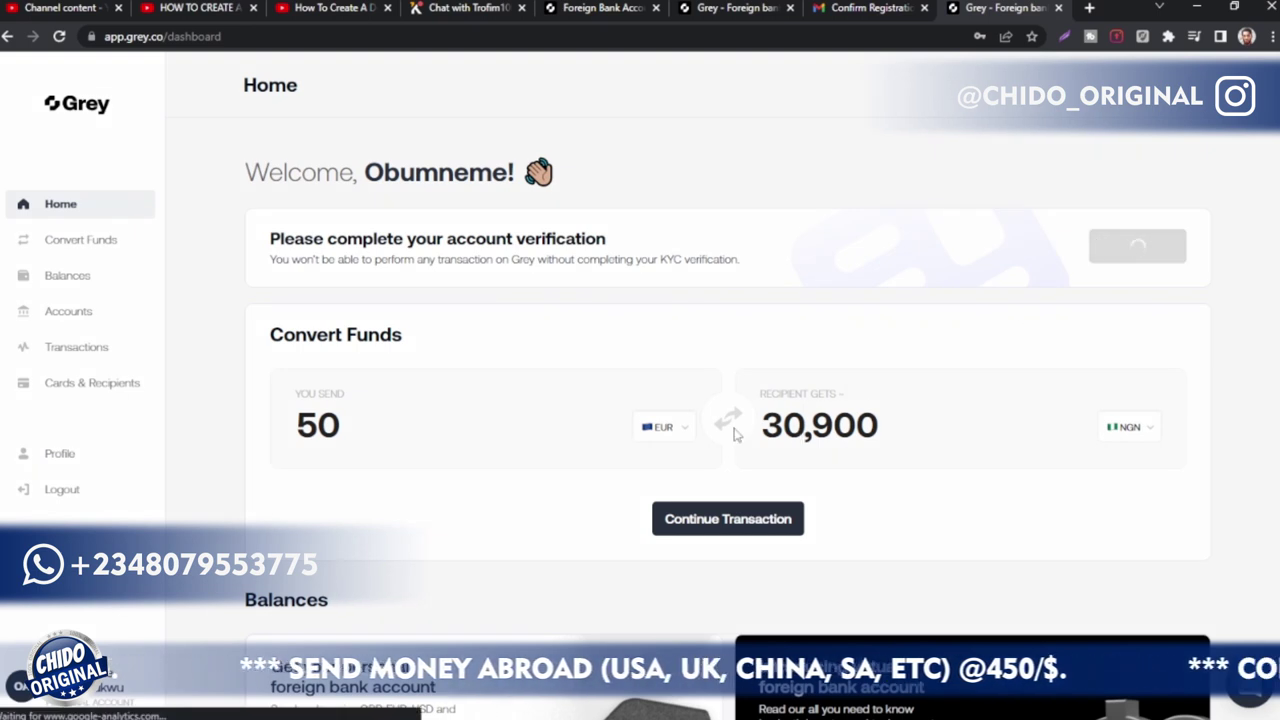
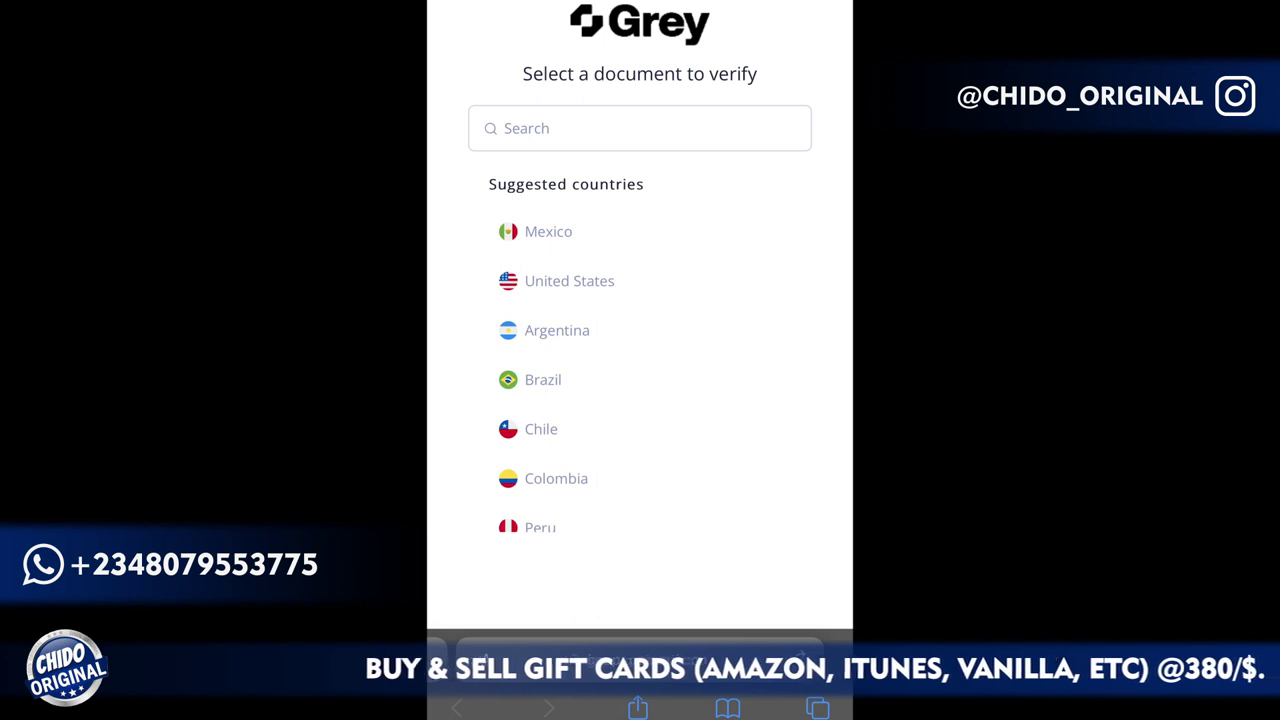
Search 'nige' and select Nigeria as the issuing country.
click(640, 128)
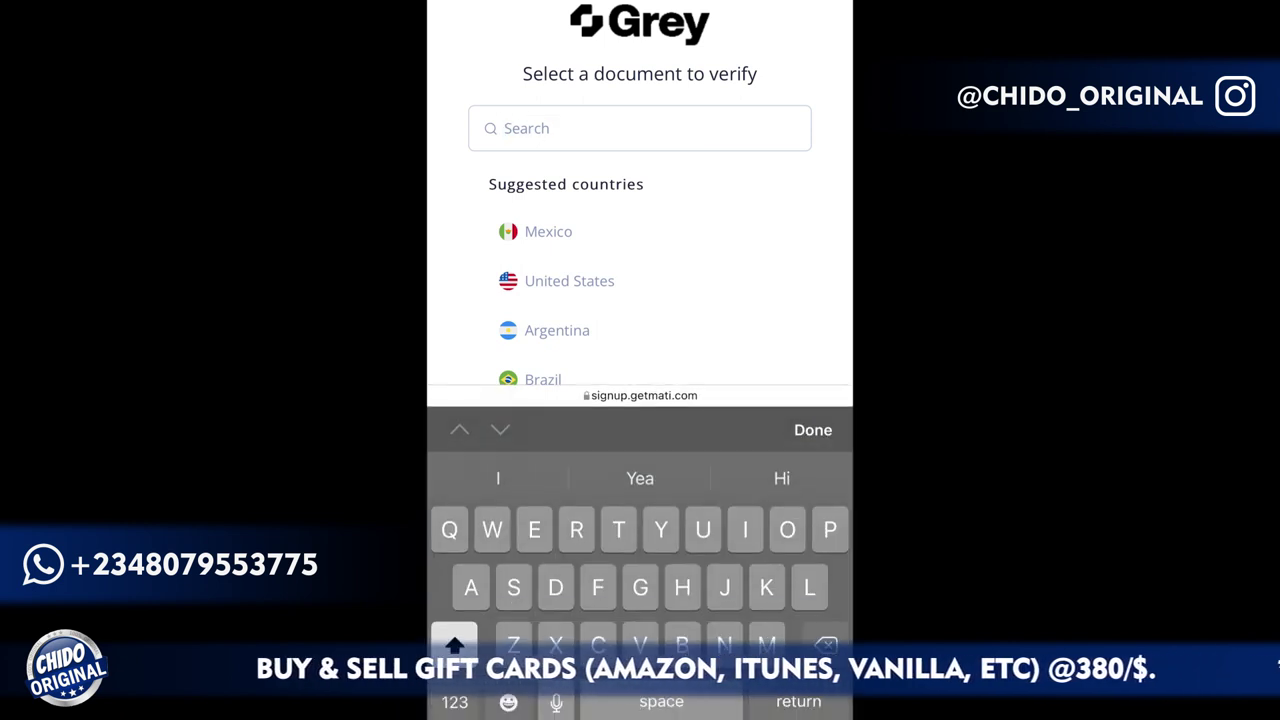
text(nige)
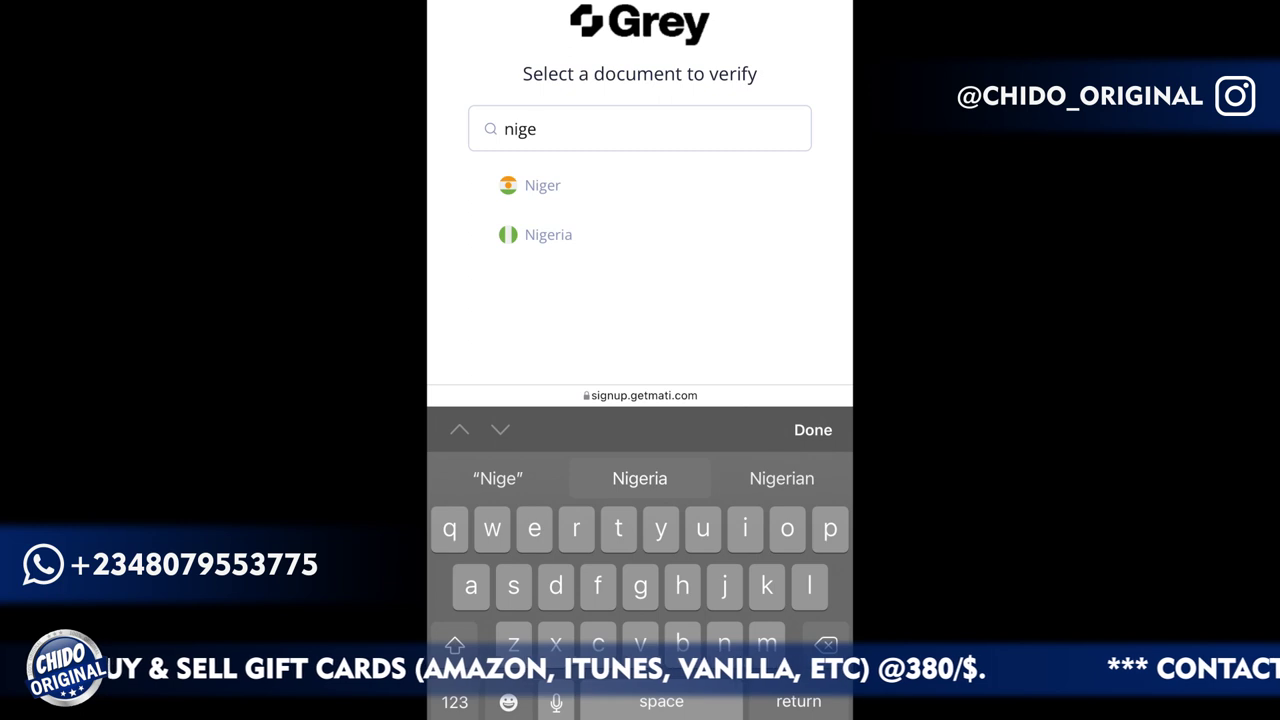
click(548, 234)
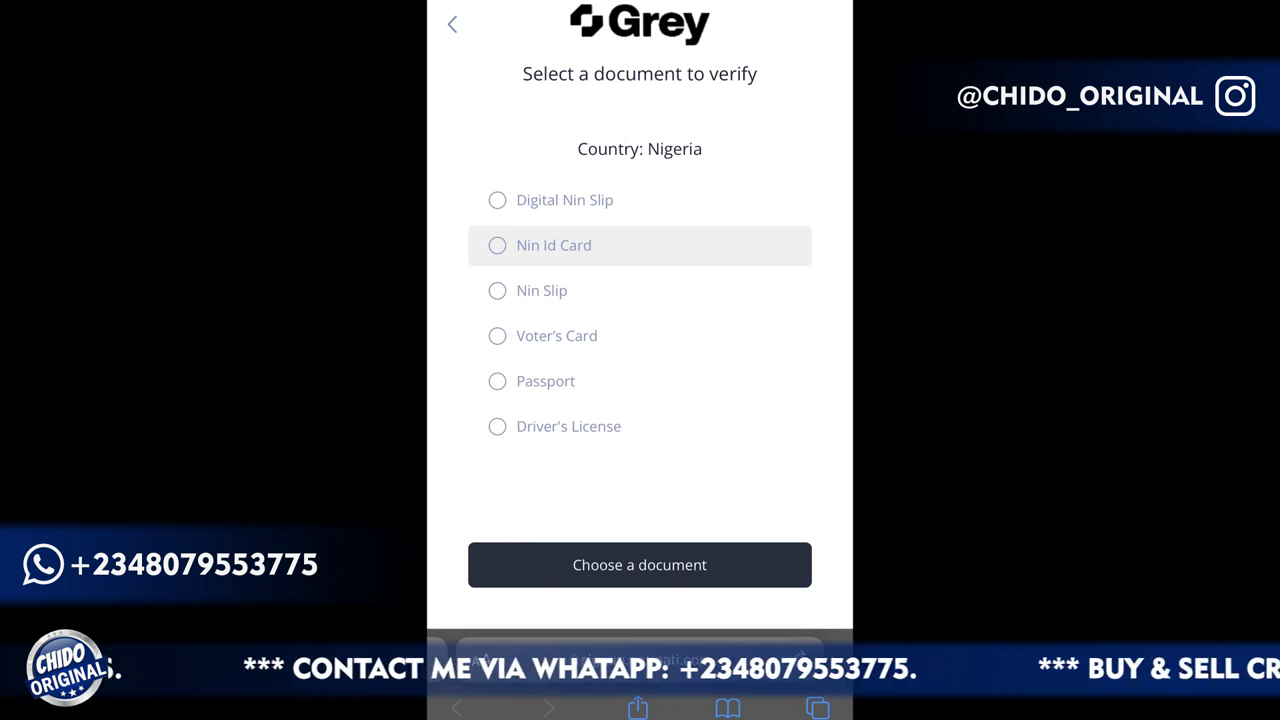
Select Passport as the document type to verify.
scroll(640, 426, down, 1)
scroll(545, 357, up, 1)
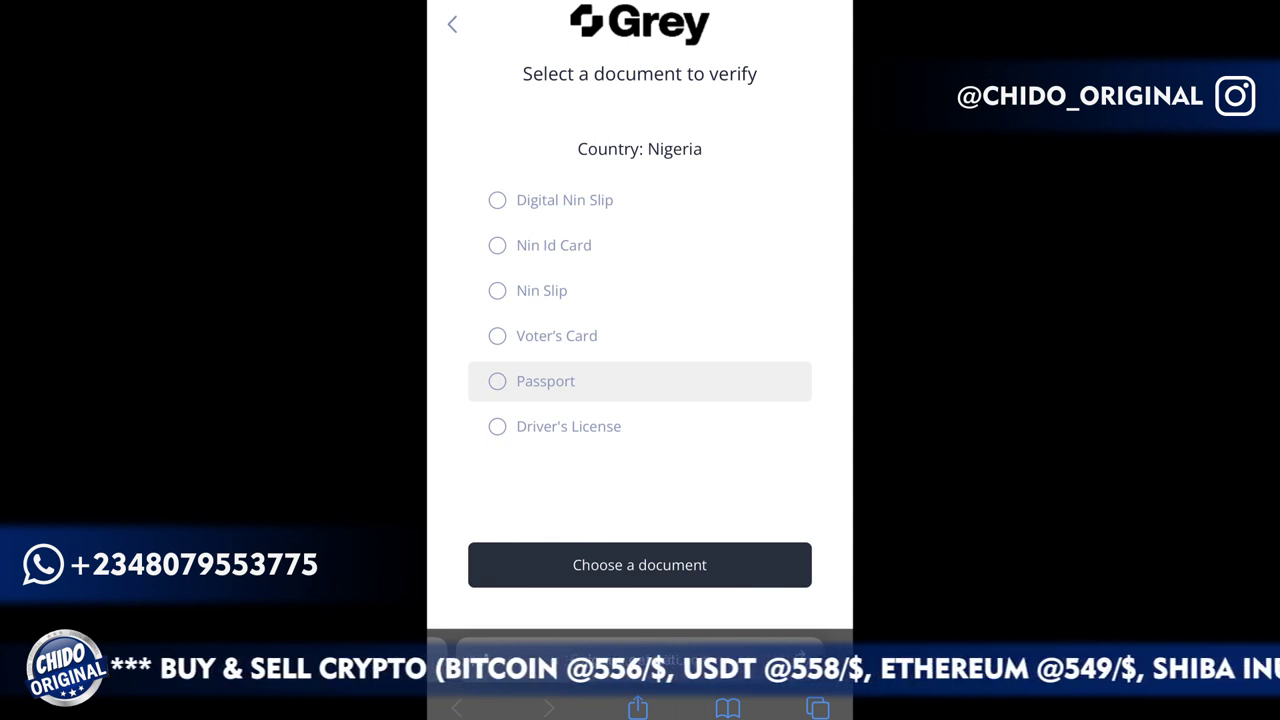
scroll(640, 300, up, 1)
click(545, 336)
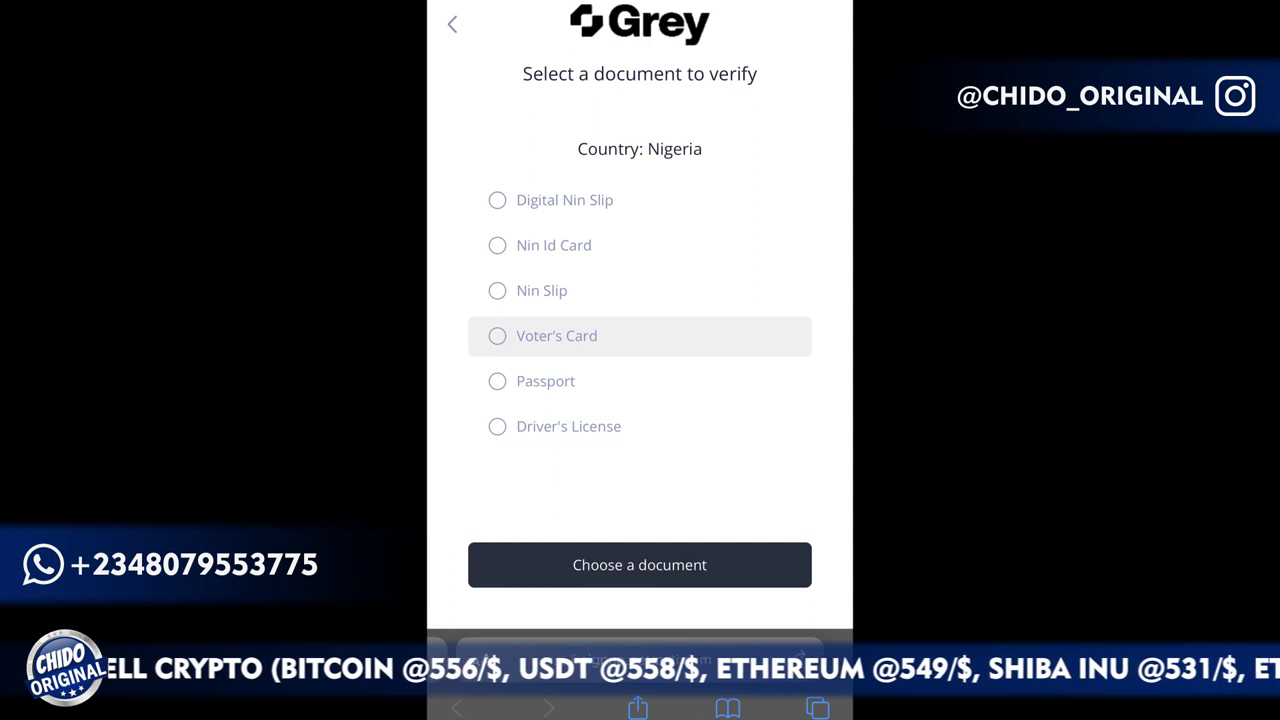
click(565, 200)
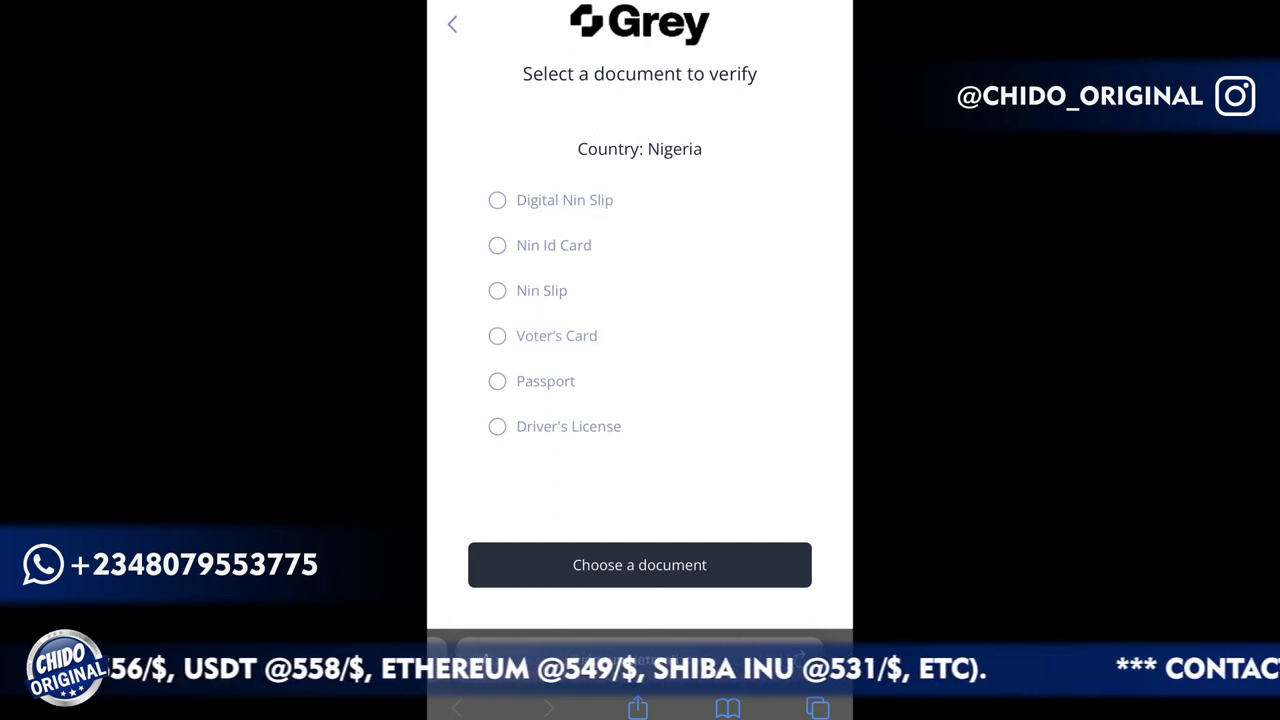
scroll(556, 336, down, 1)
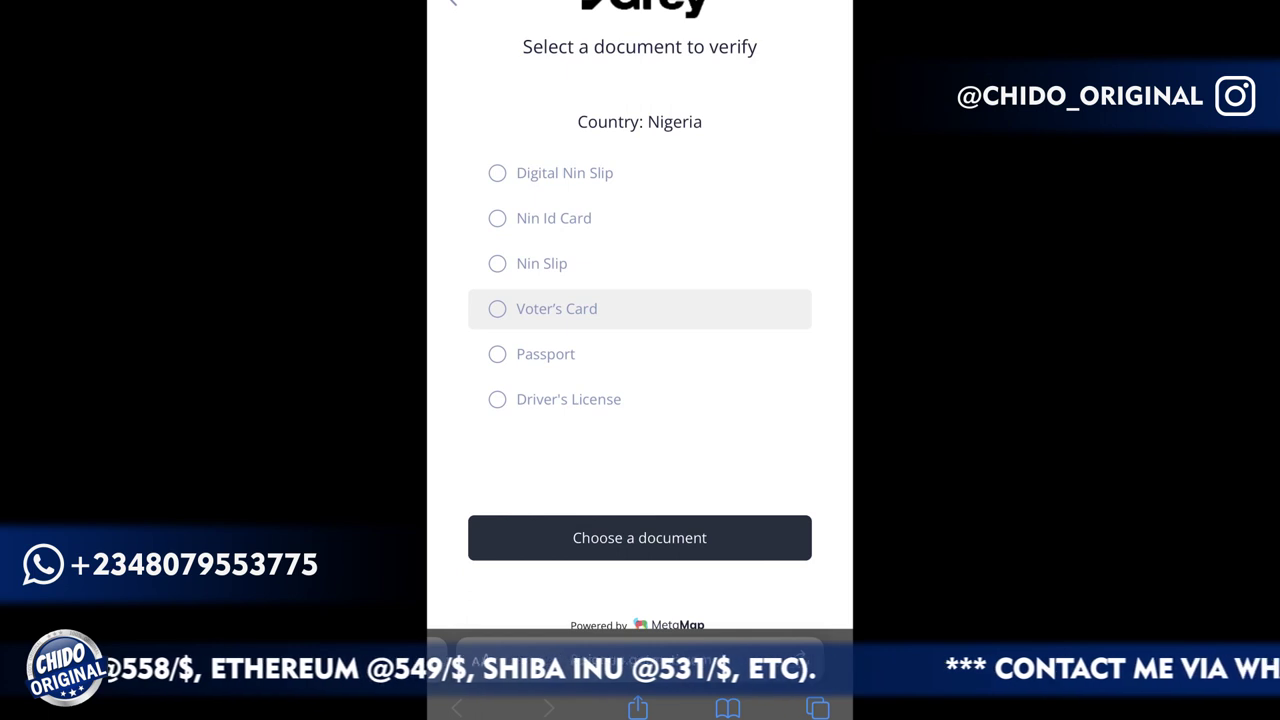
click(546, 354)
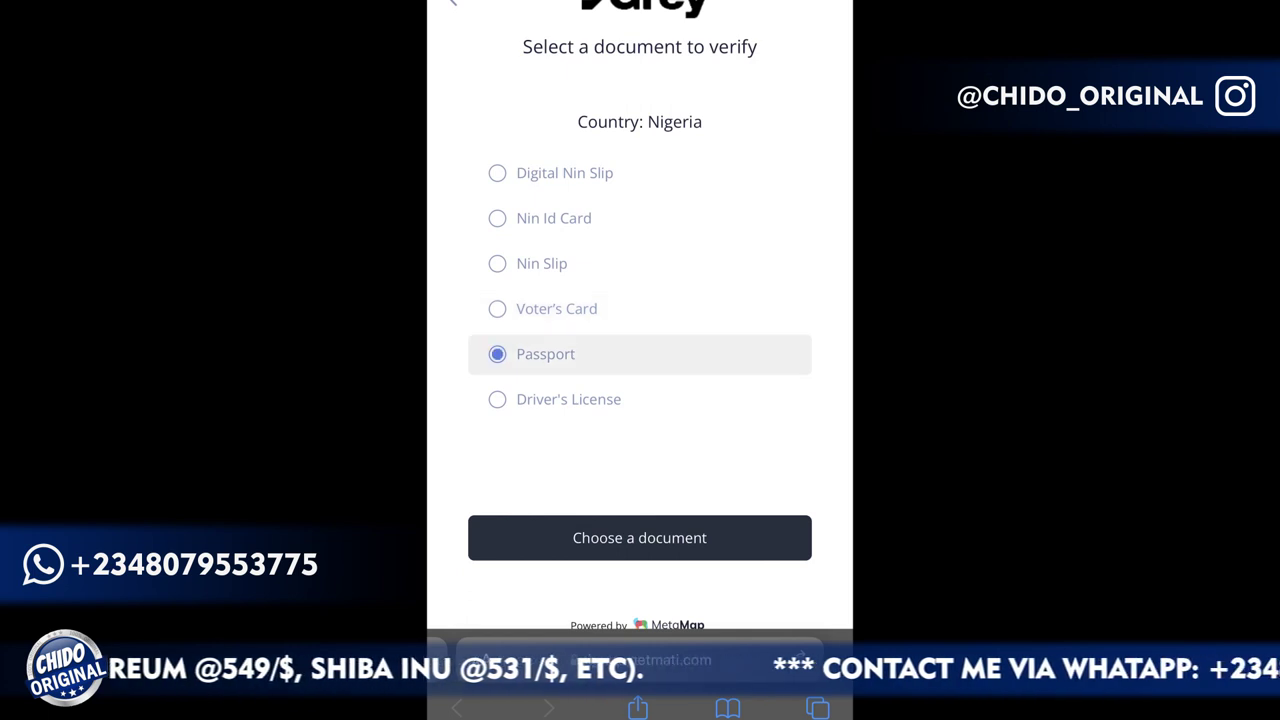
Complete the passport photo upload and finish verification, then switch to the email tab.
click(639, 538)
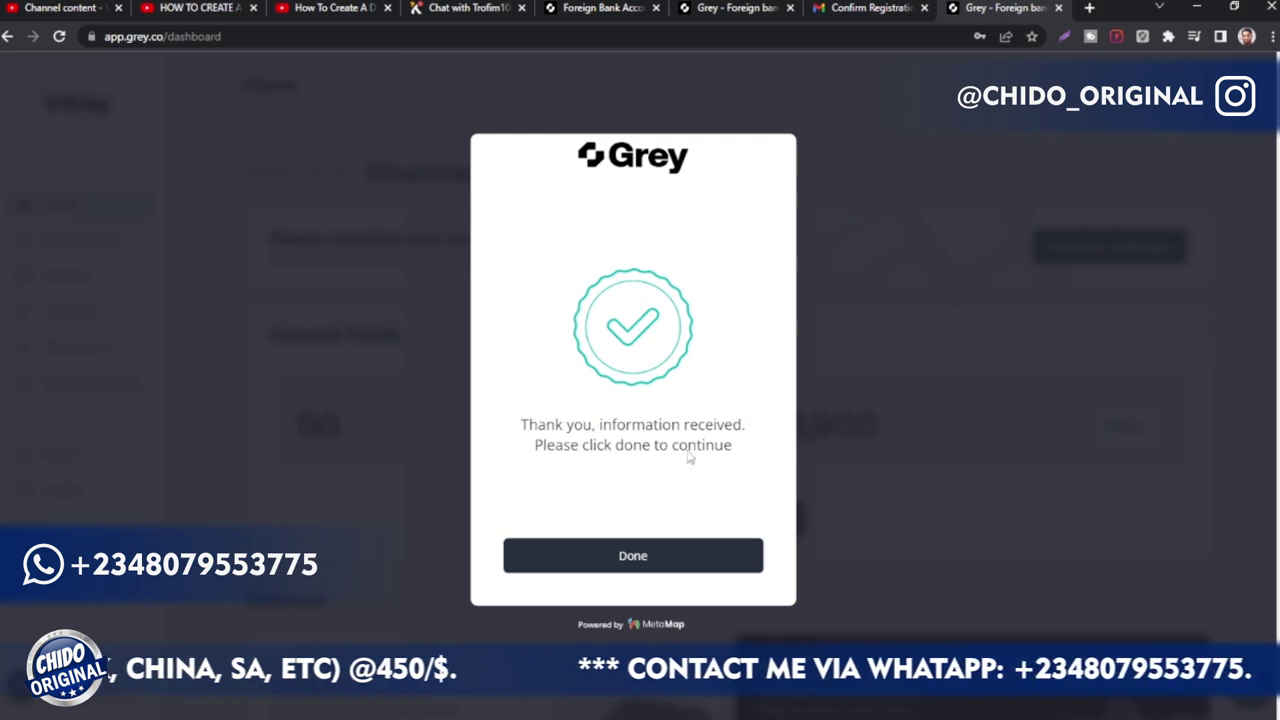
click(645, 556)
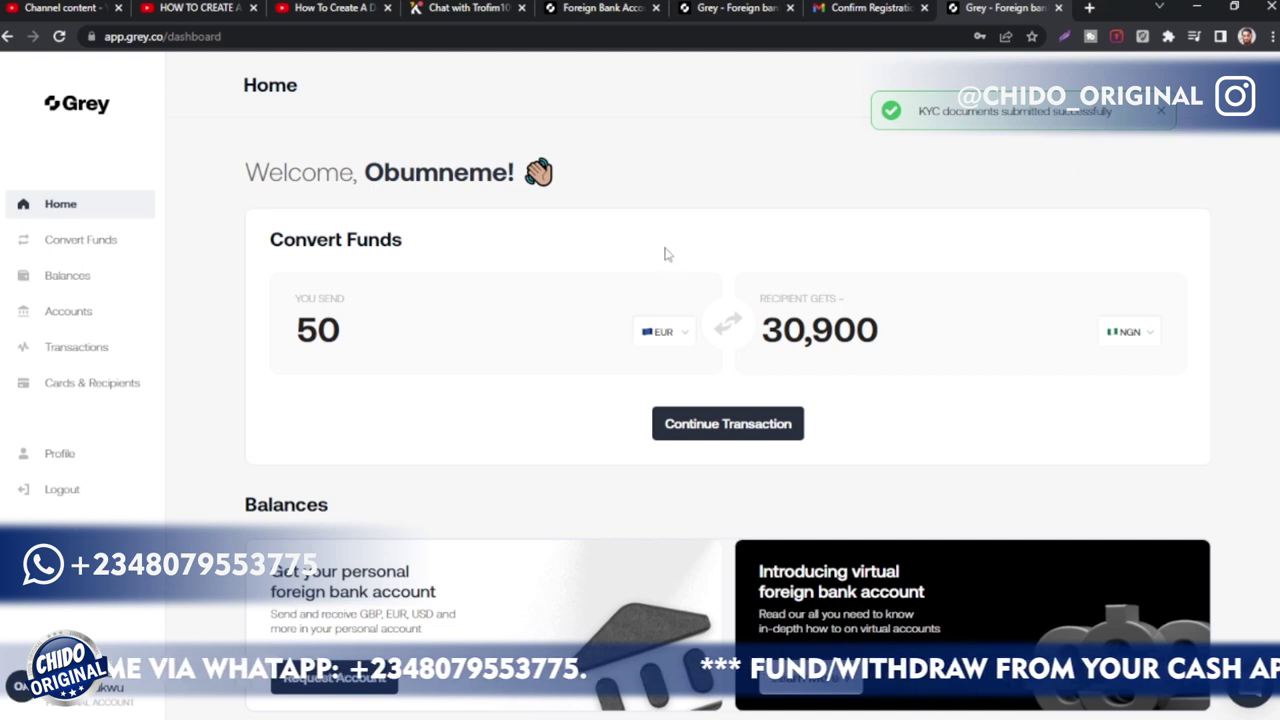
click(866, 8)
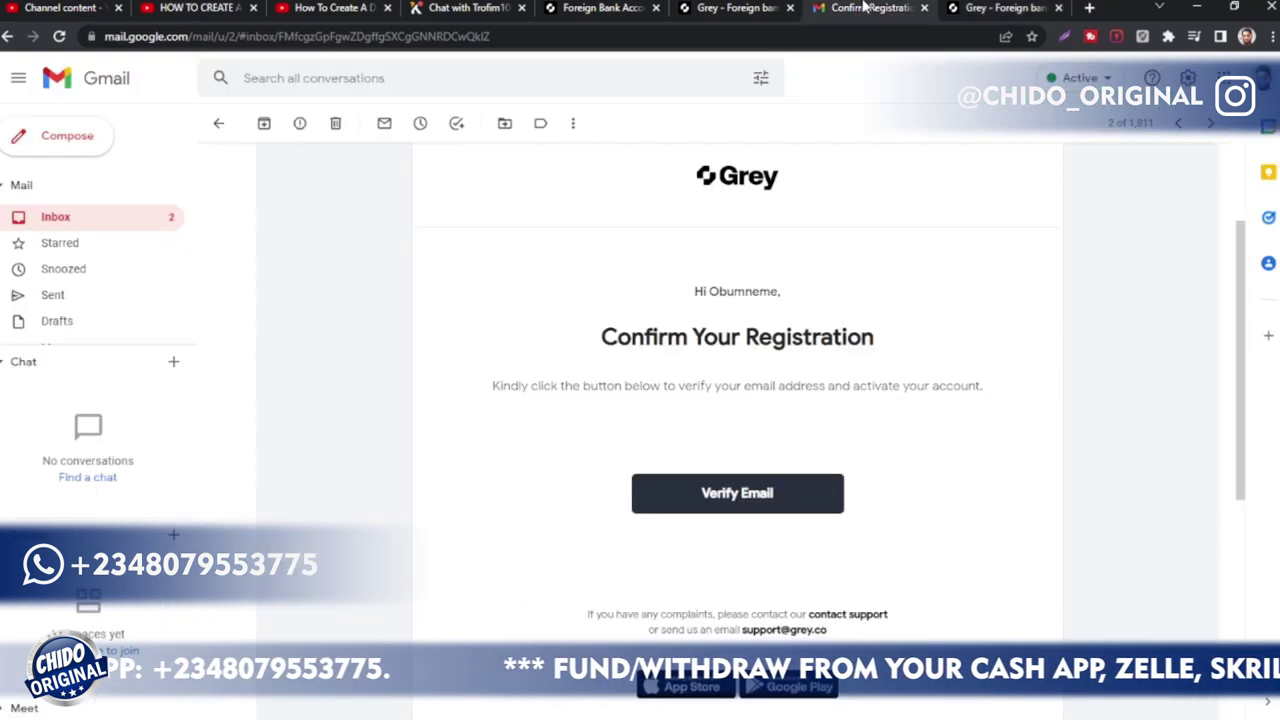
Open Grey's 'KYC Approved' email and highlight its approval heading and logo text.
click(125, 217)
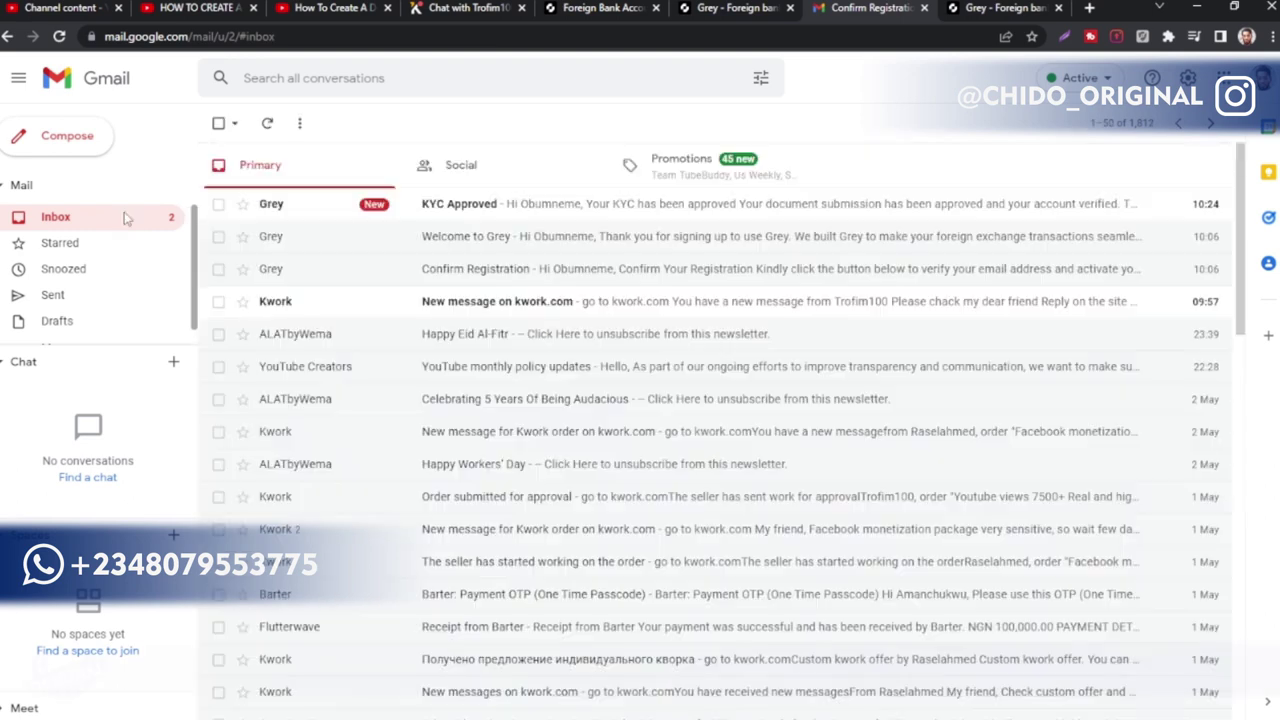
click(307, 205)
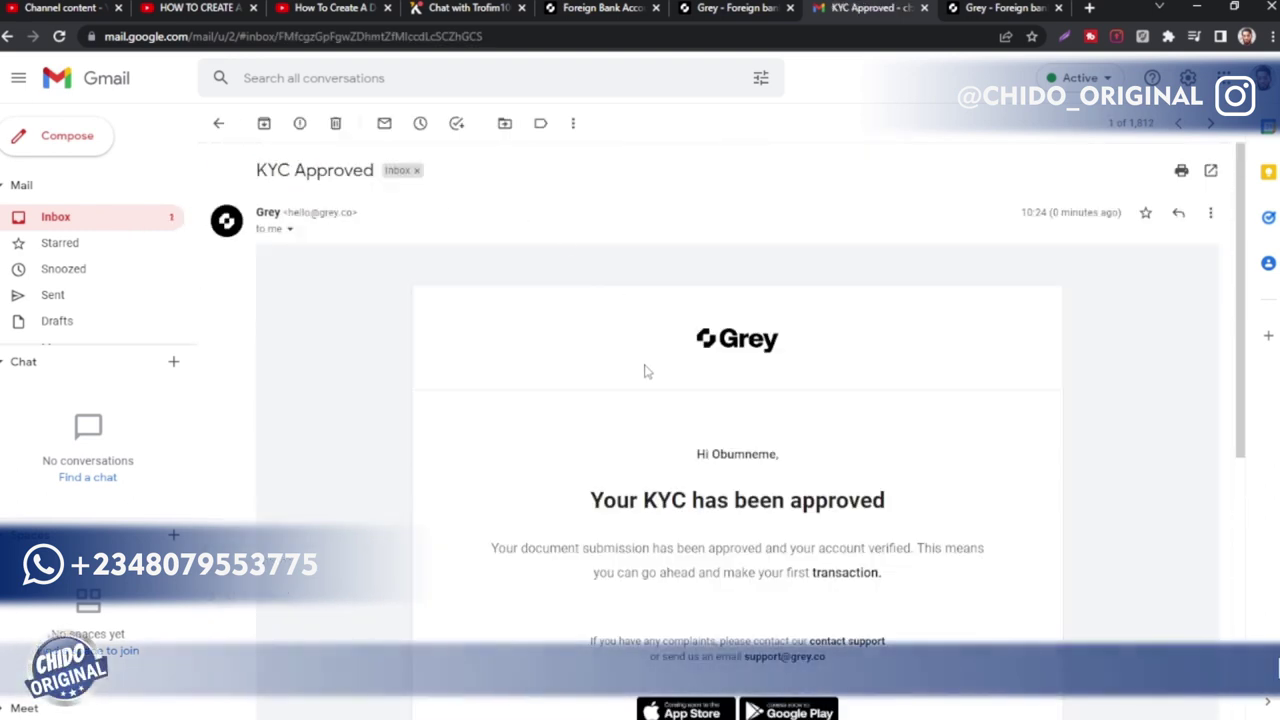
scroll(645, 375, down, 1)
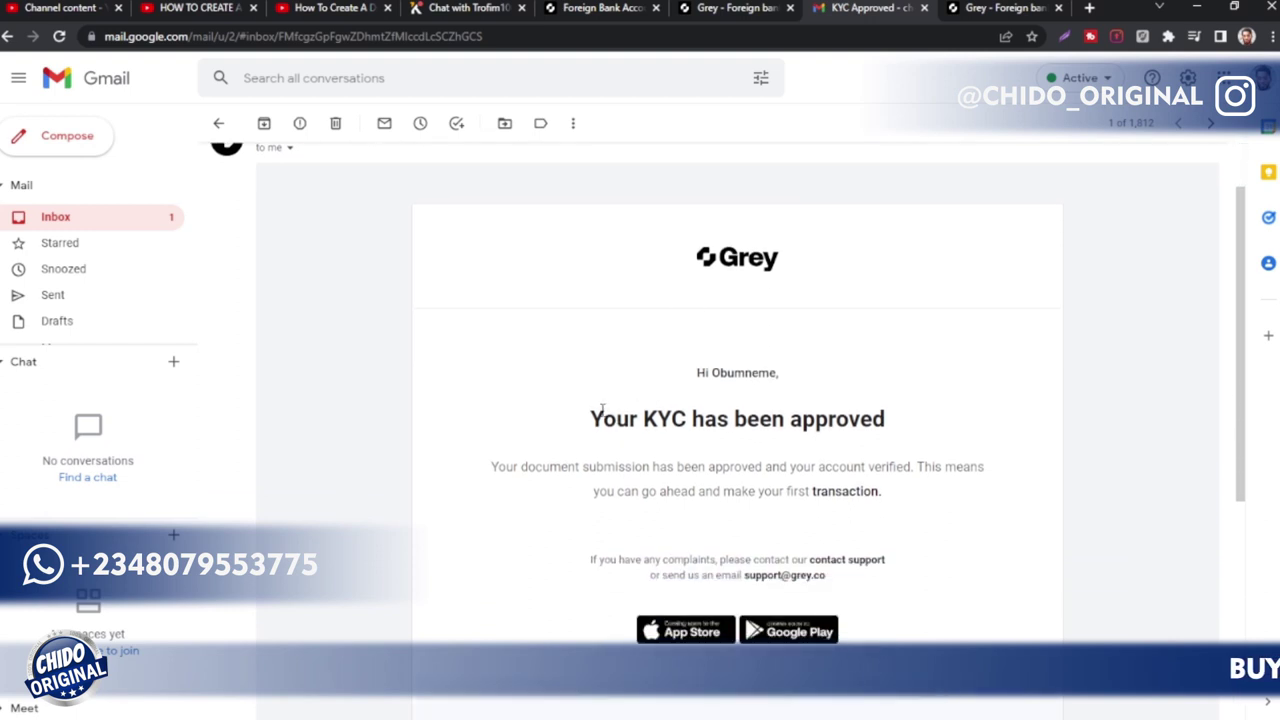
drag(591, 420, 910, 411)
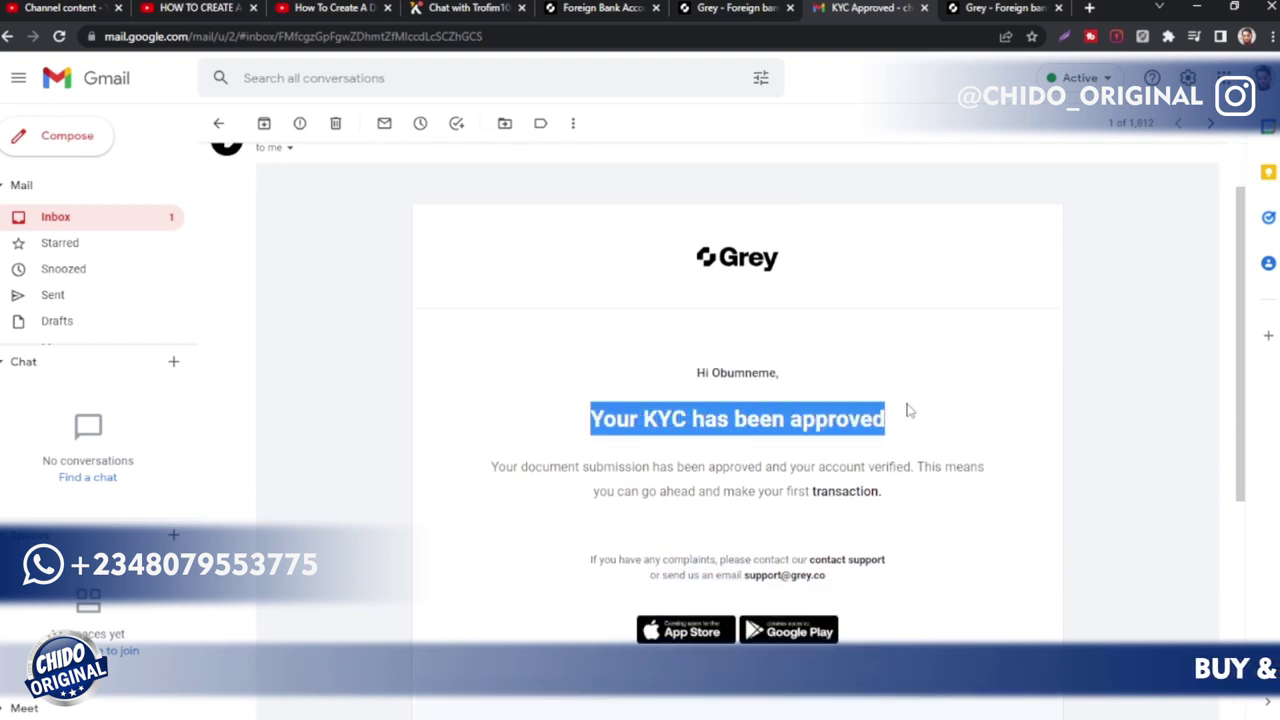
drag(798, 258, 634, 258)
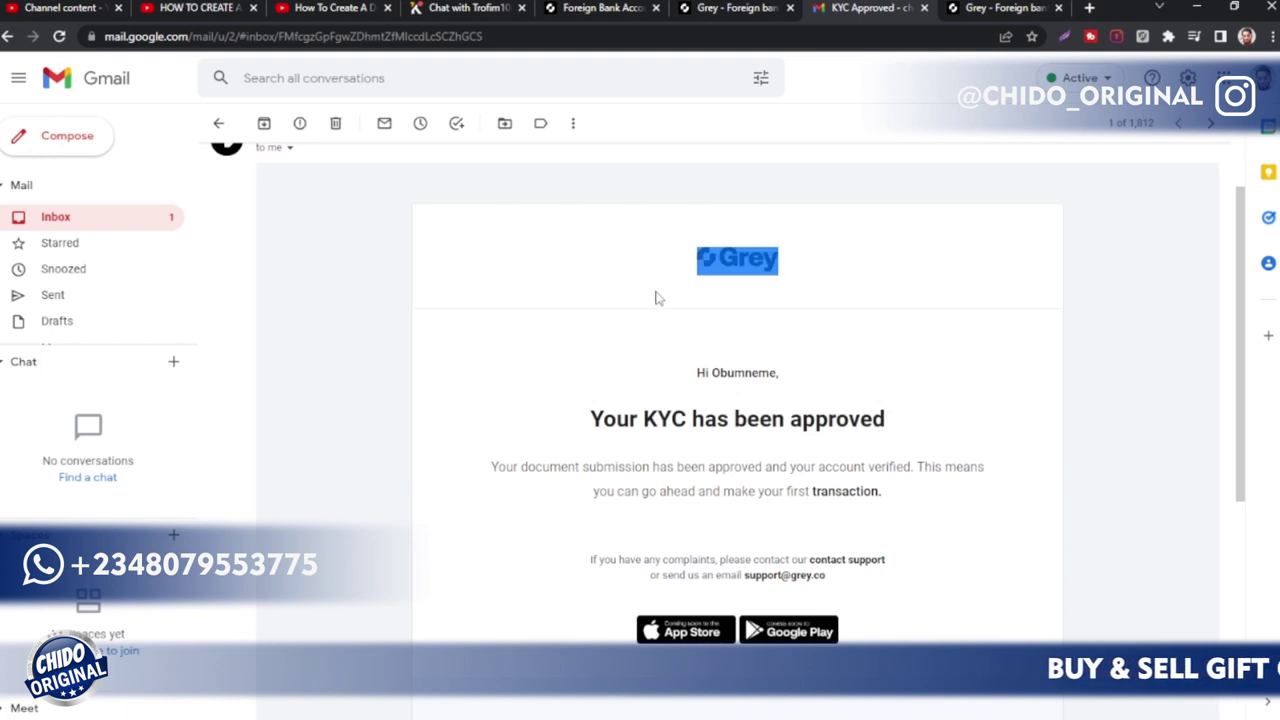
scroll(690, 365, down, 1)
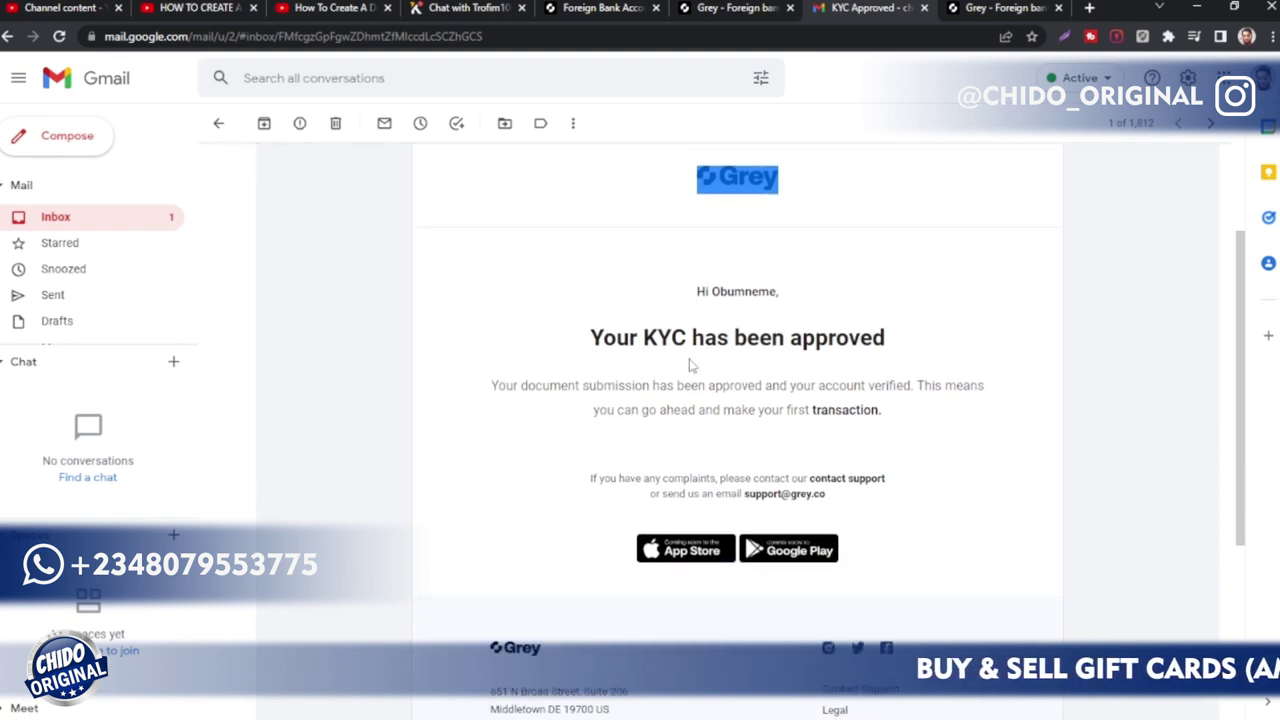
scroll(700, 350, up, 1)
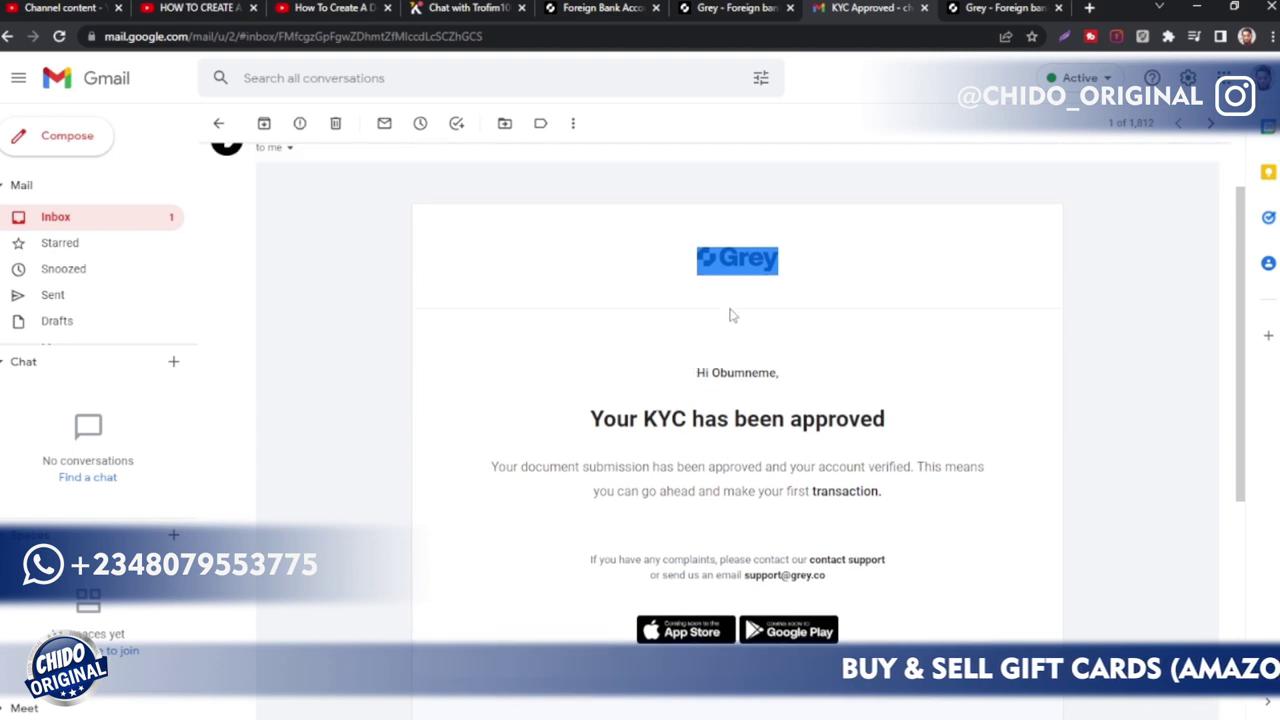
click(746, 295)
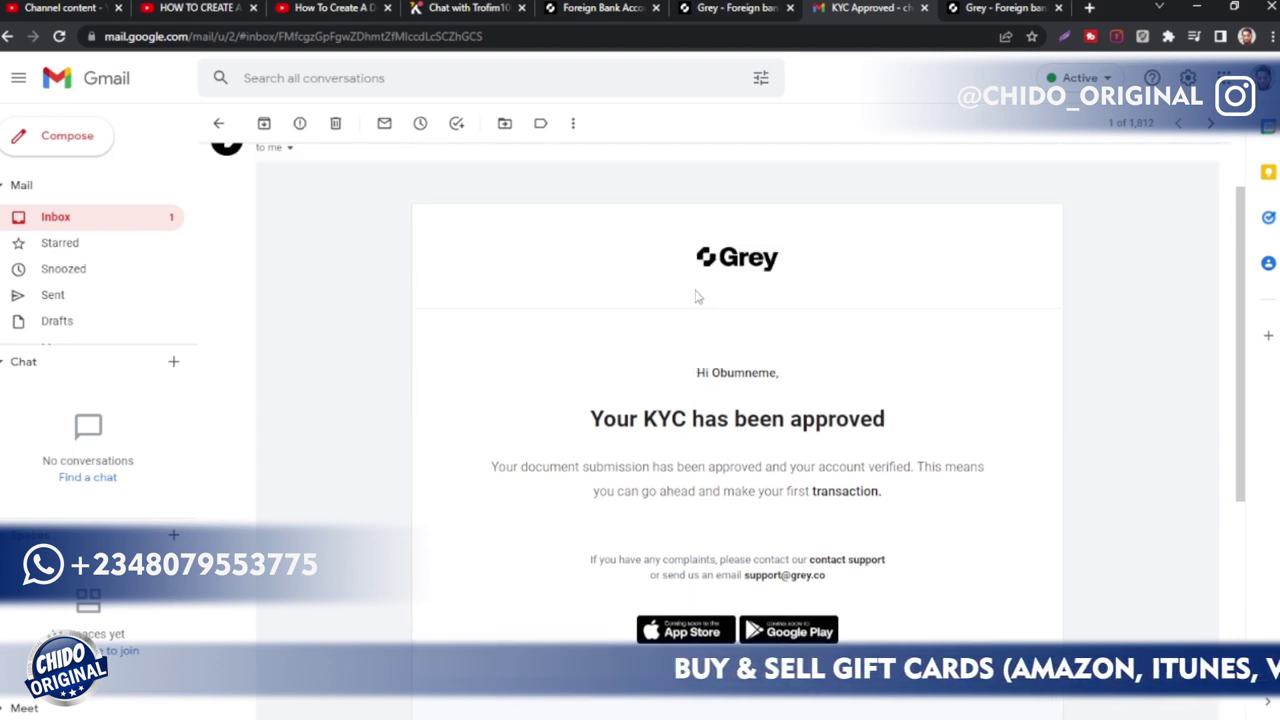
Return to the Gmail inbox and switch back to the Grey dashboard.
scroll(698, 305, up, 1)
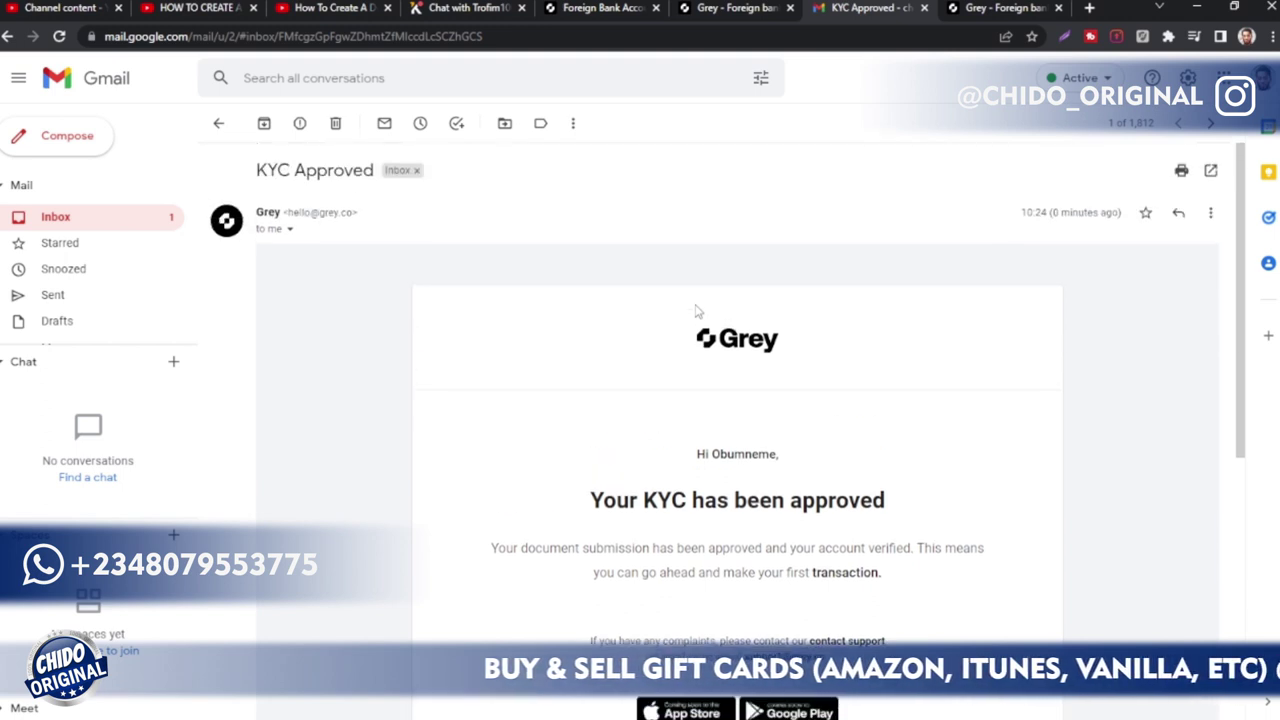
scroll(698, 311, down, 2)
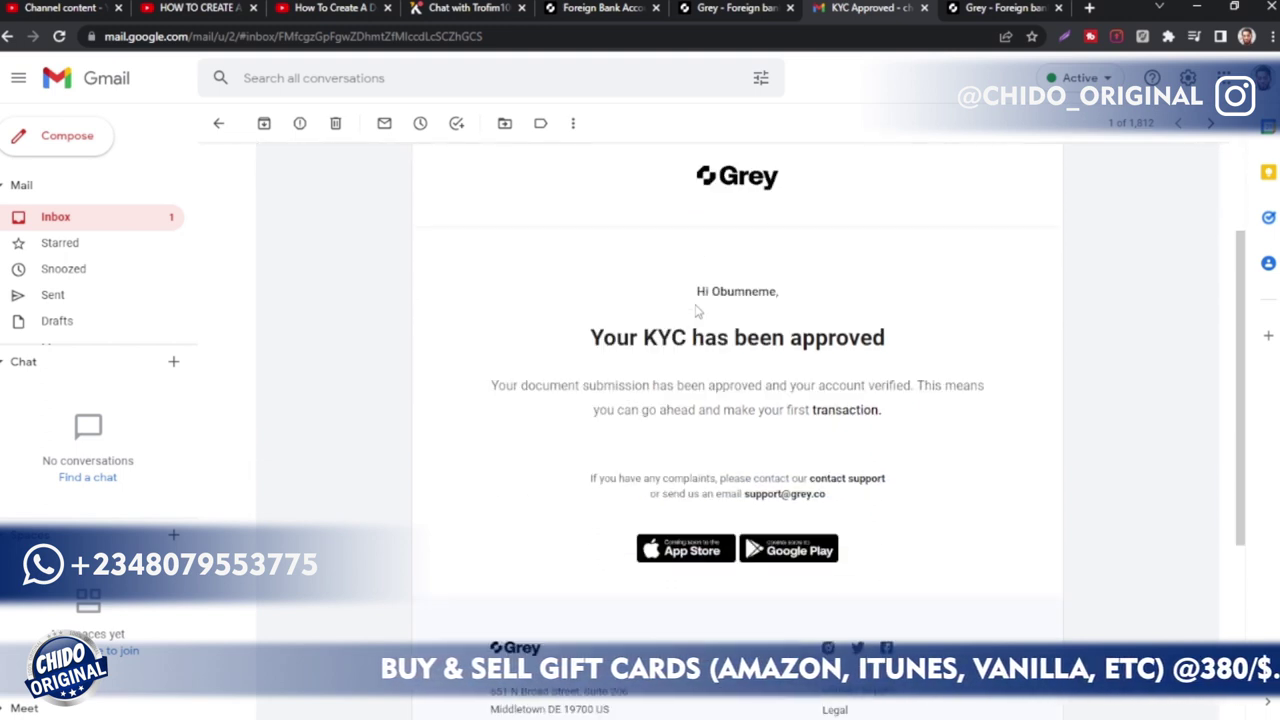
scroll(700, 310, up, 2)
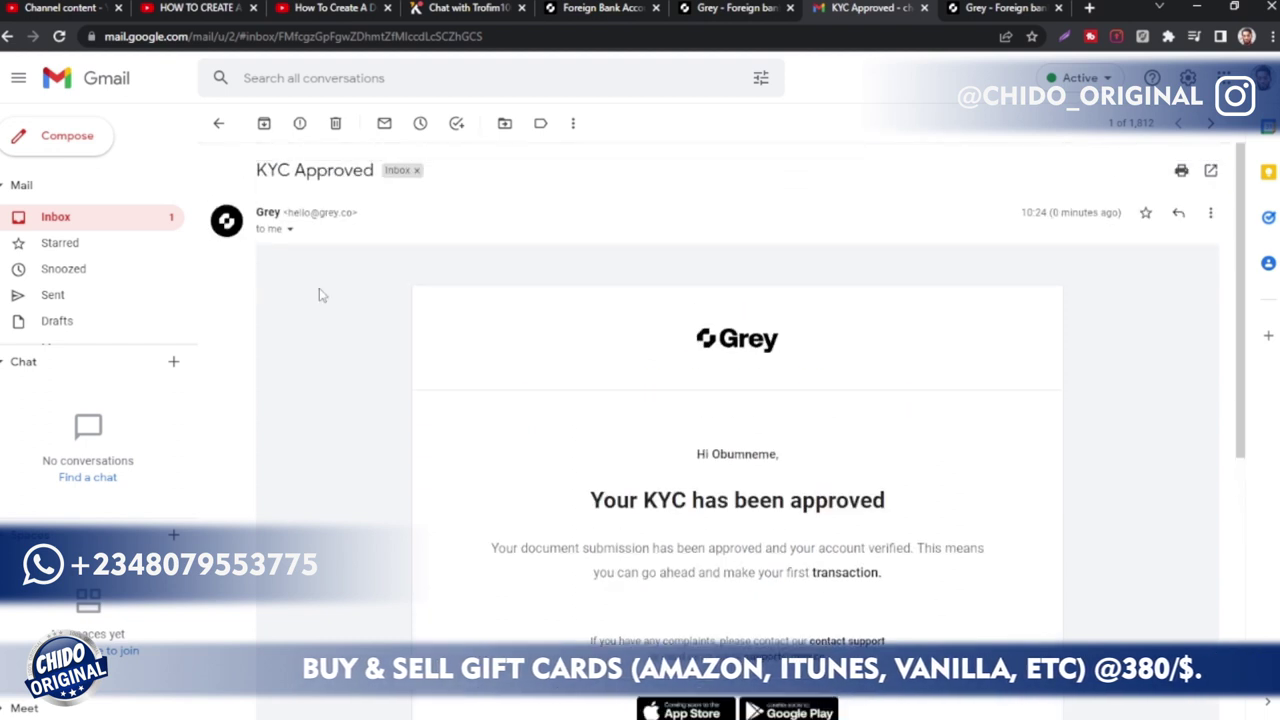
click(112, 222)
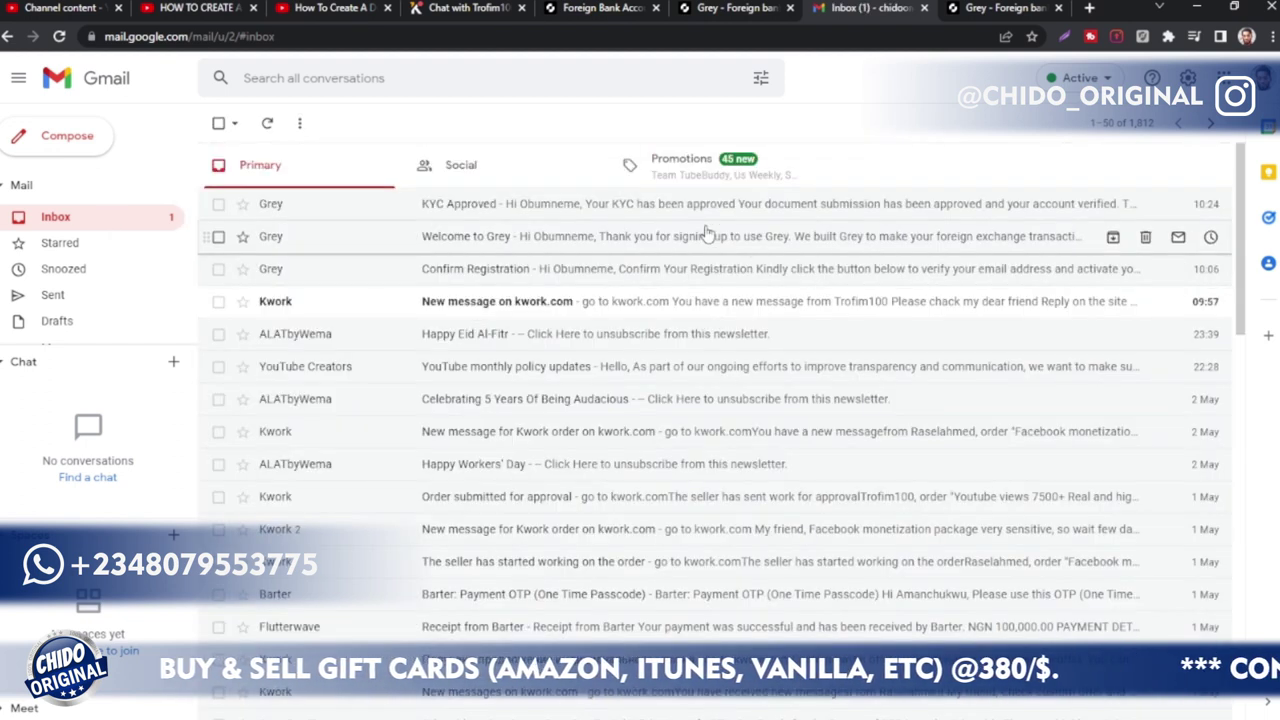
click(966, 7)
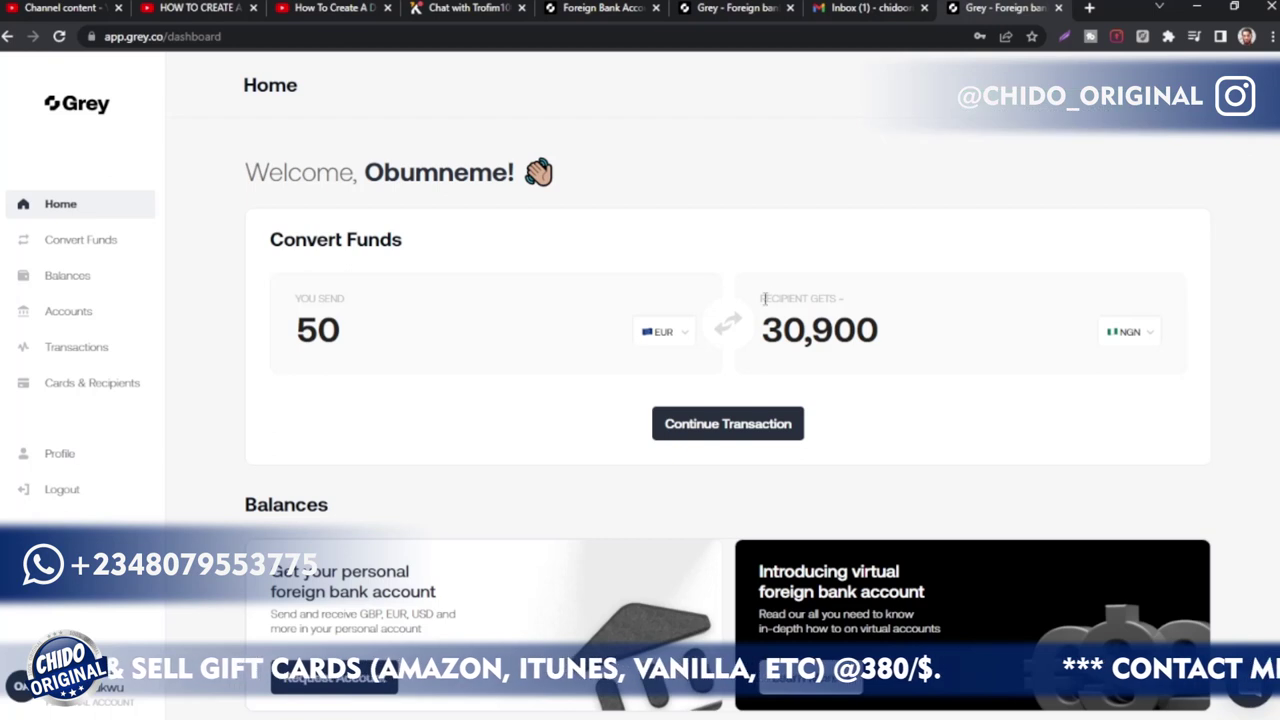
Highlight the 50 EUR send amount and the 30,900 recipient amount on the dashboard.
drag(390, 338, 271, 346)
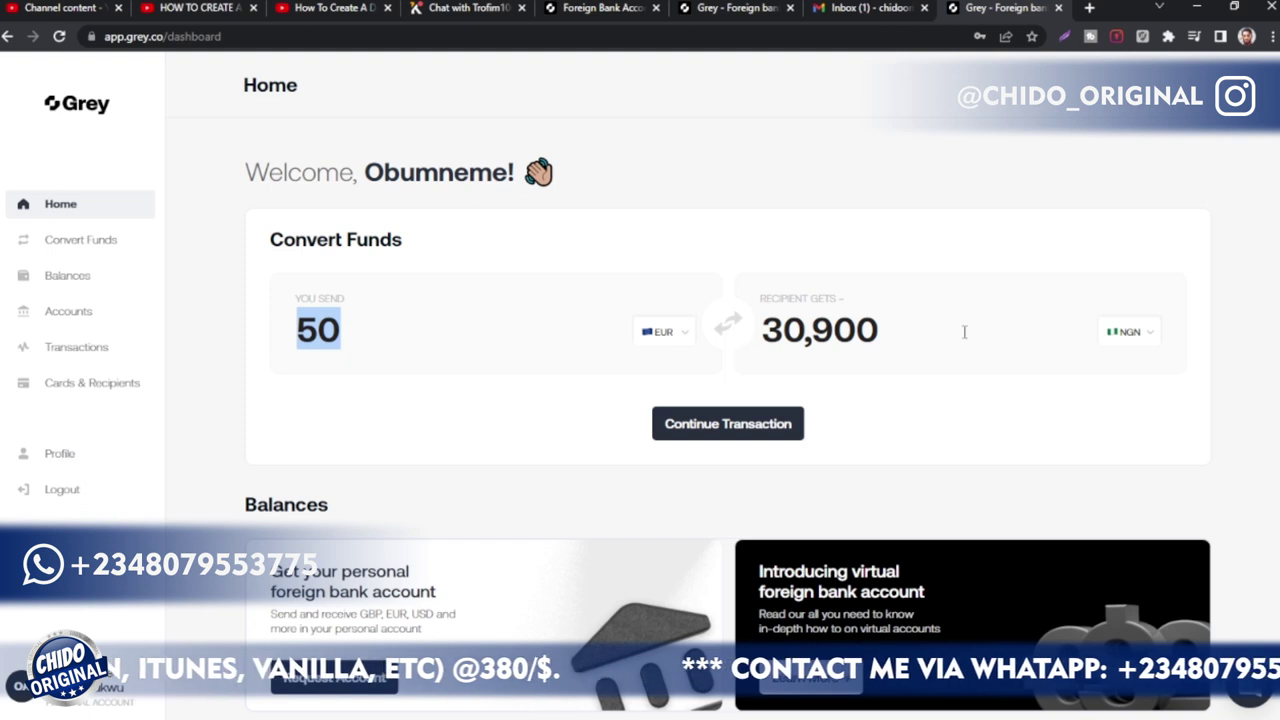
click(880, 330)
drag(880, 330, 706, 347)
scroll(690, 381, down, 4)
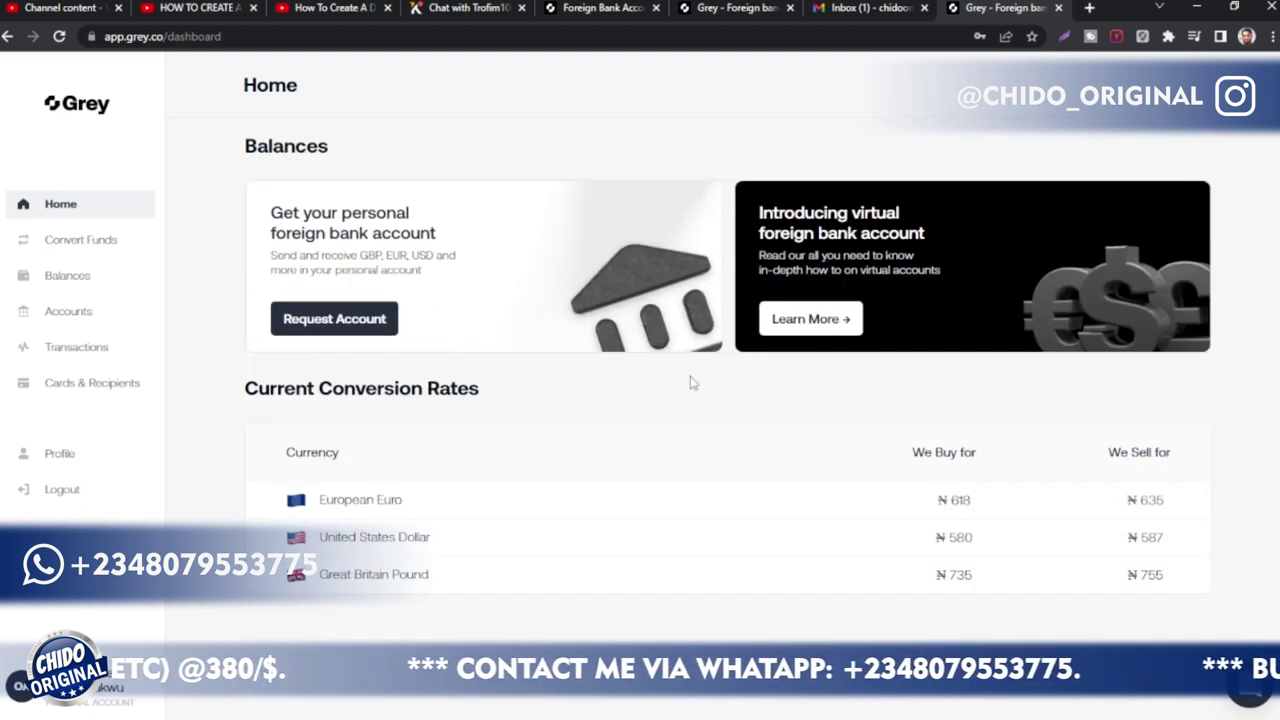
scroll(690, 381, up, 1)
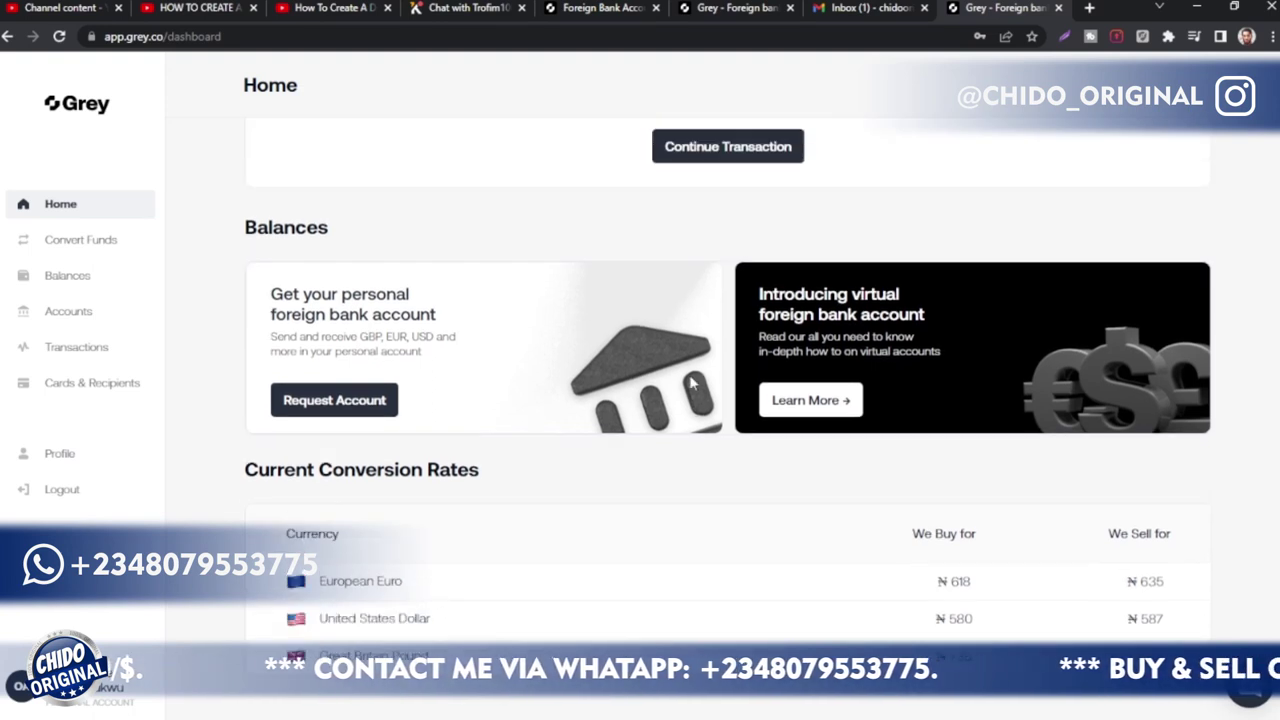
scroll(692, 383, down, 2)
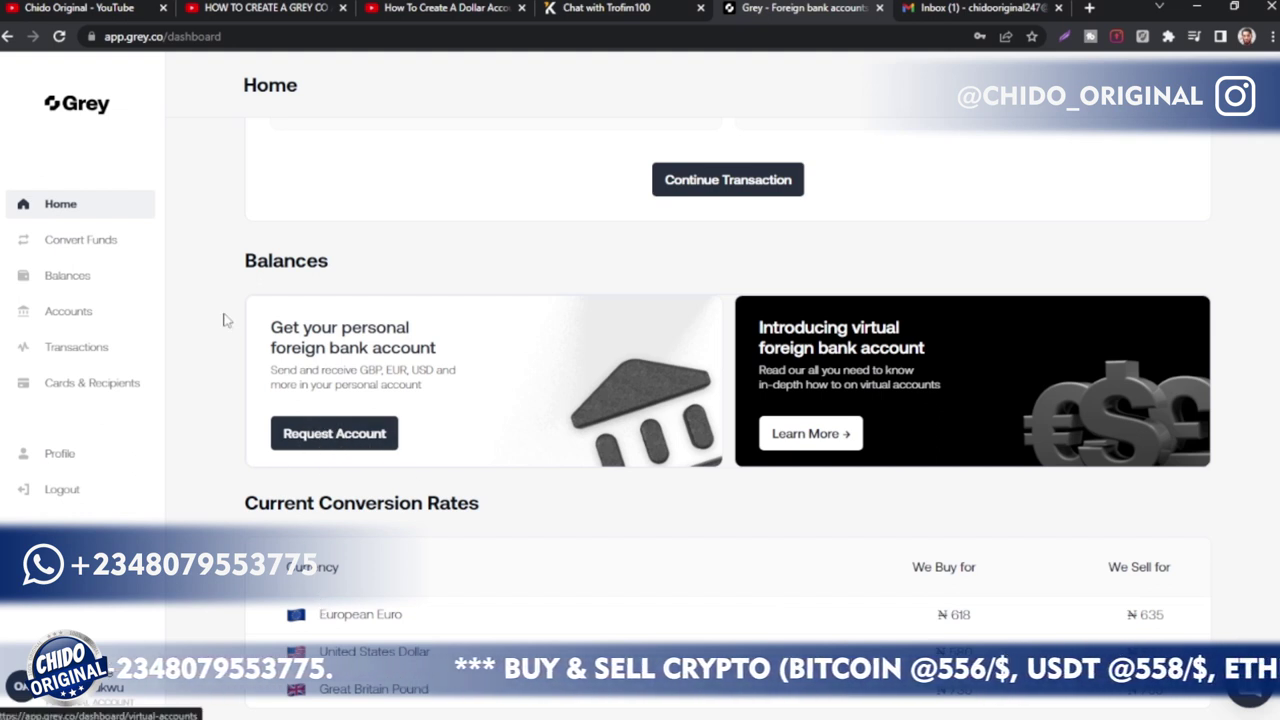
On the virtual accounts page, request a United States Dollar virtual account.
click(65, 315)
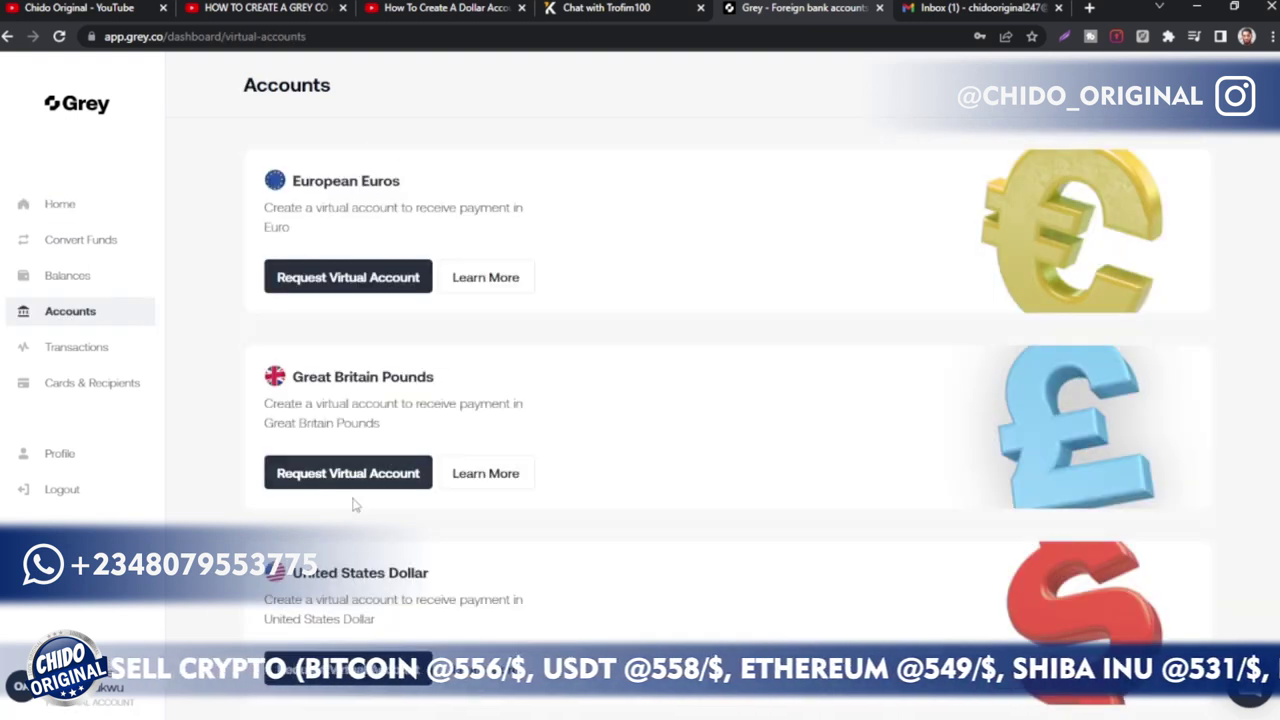
scroll(362, 530, down, 1)
scroll(357, 591, up, 1)
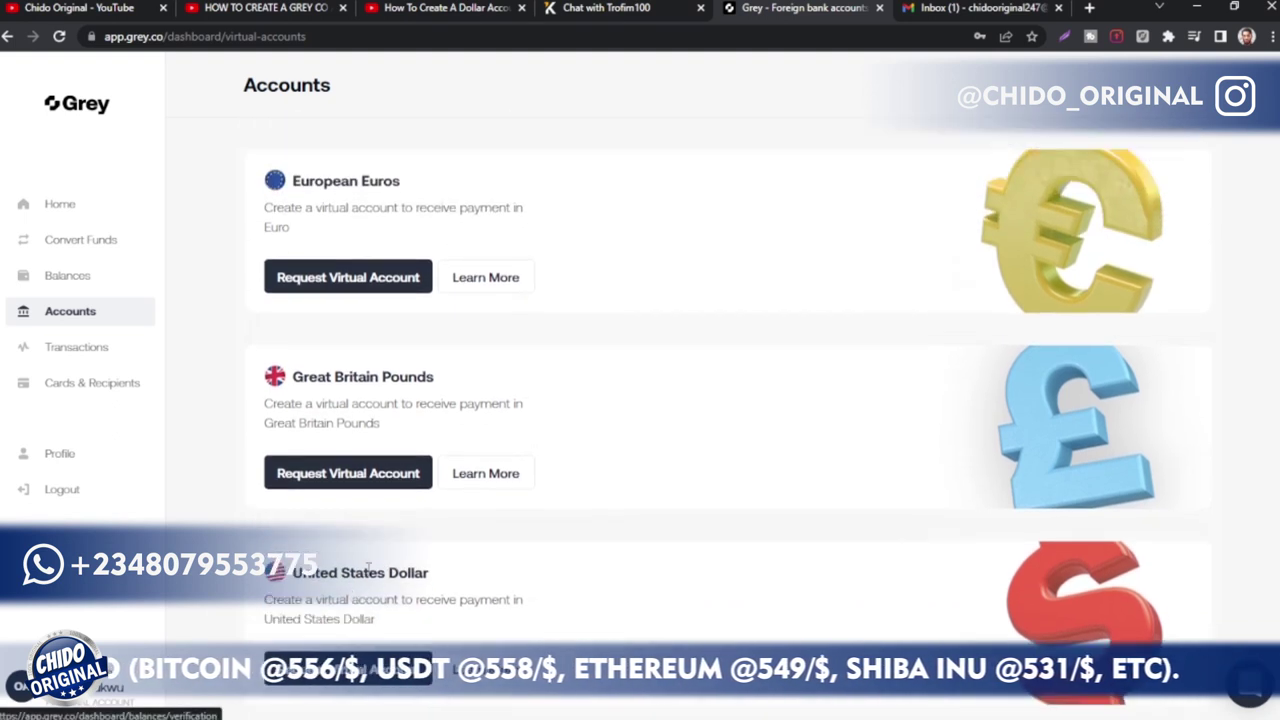
scroll(353, 585, down, 1)
click(352, 568)
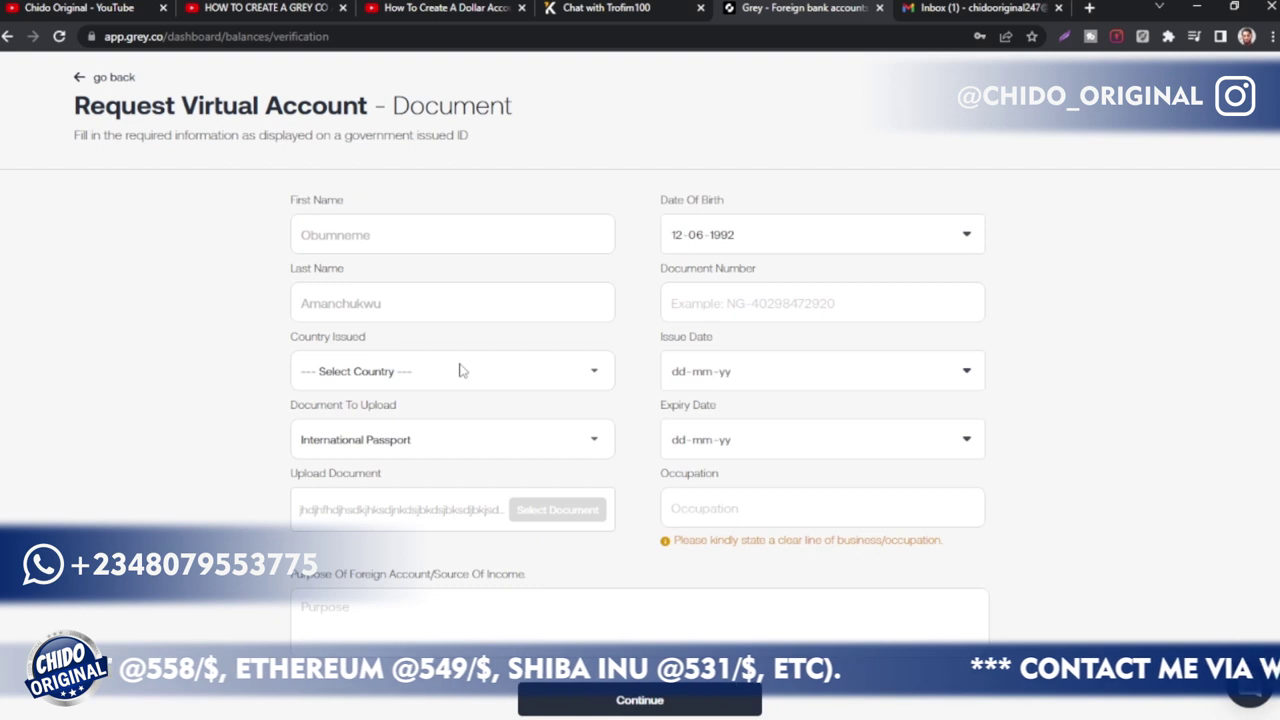
Set the document's Country Issued to Nigeria.
click(362, 378)
scroll(414, 560, down, 10)
scroll(414, 580, down, 10)
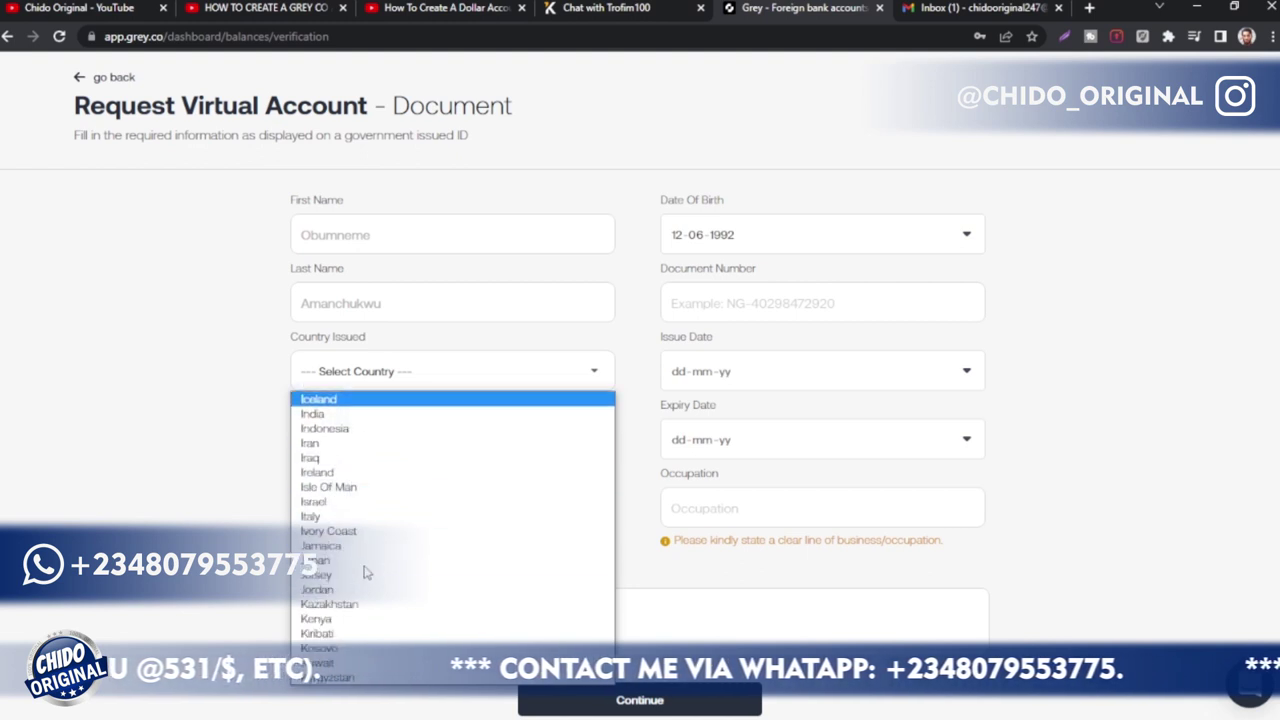
scroll(366, 572, down, 3)
scroll(366, 572, down, 3)
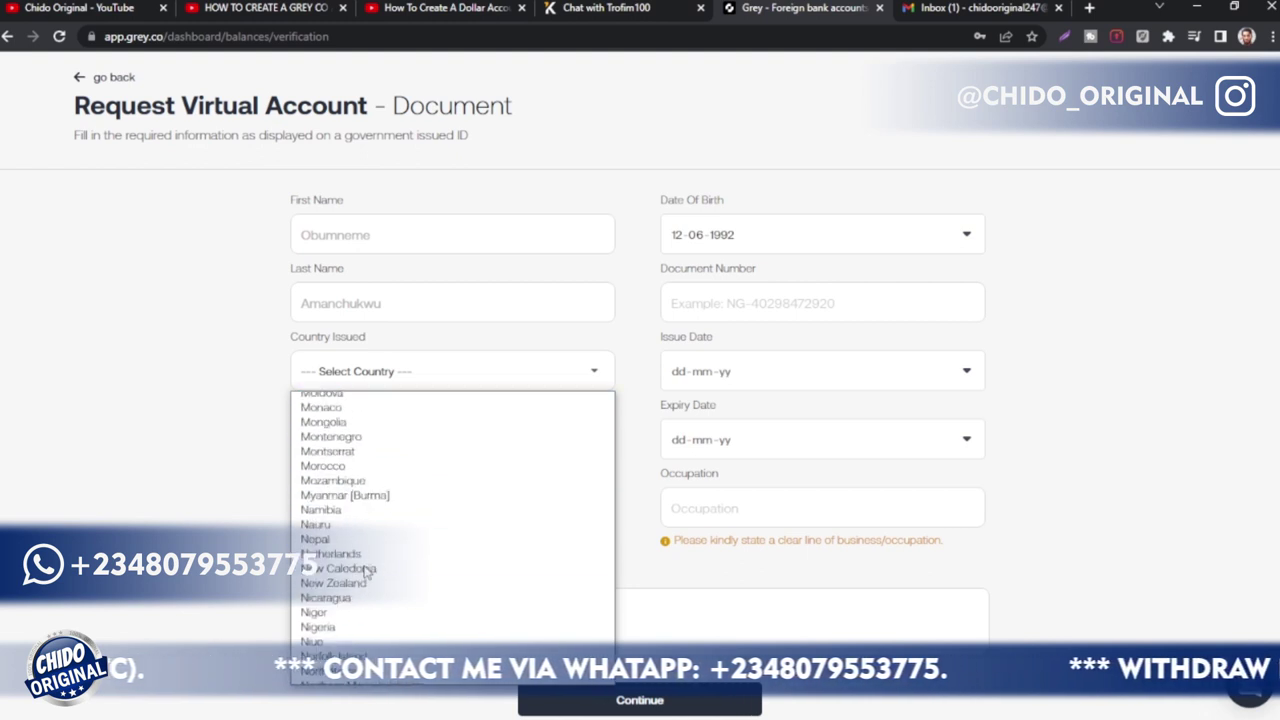
click(360, 626)
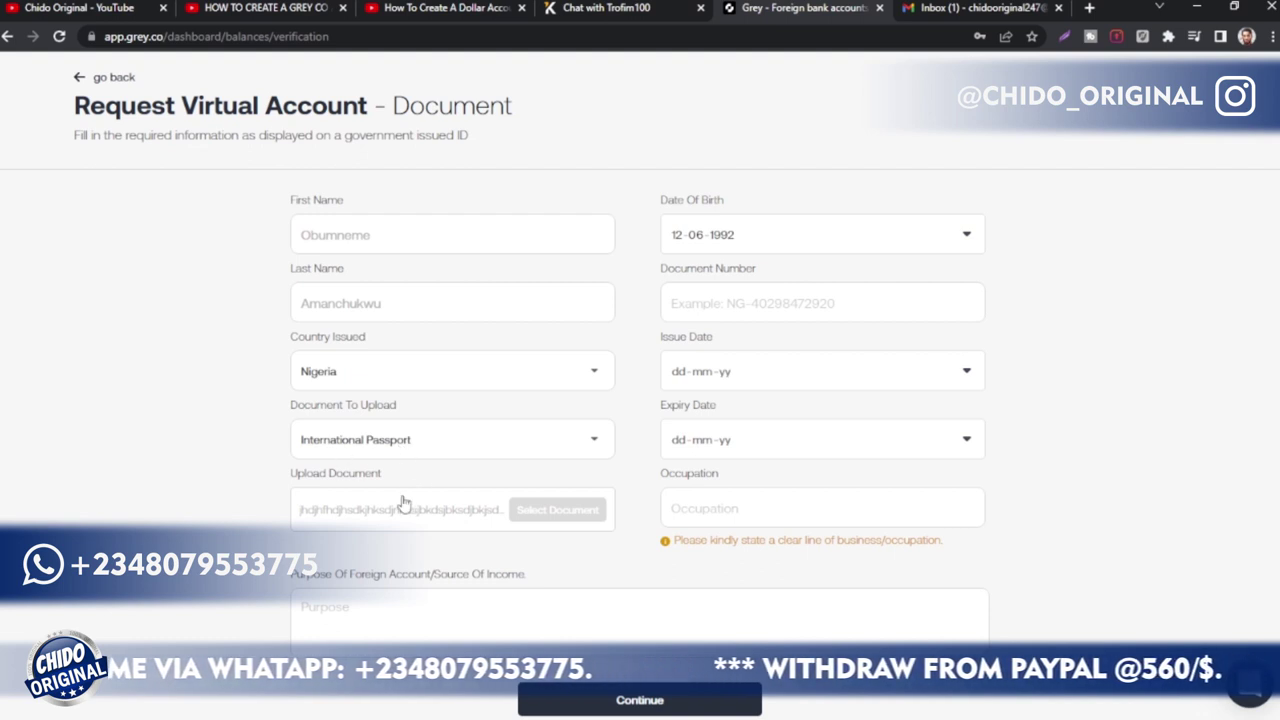
Paste the purpose 'receiving funds from business, friends and family' and fix the spacing after 'want'.
scroll(484, 570, down, 1)
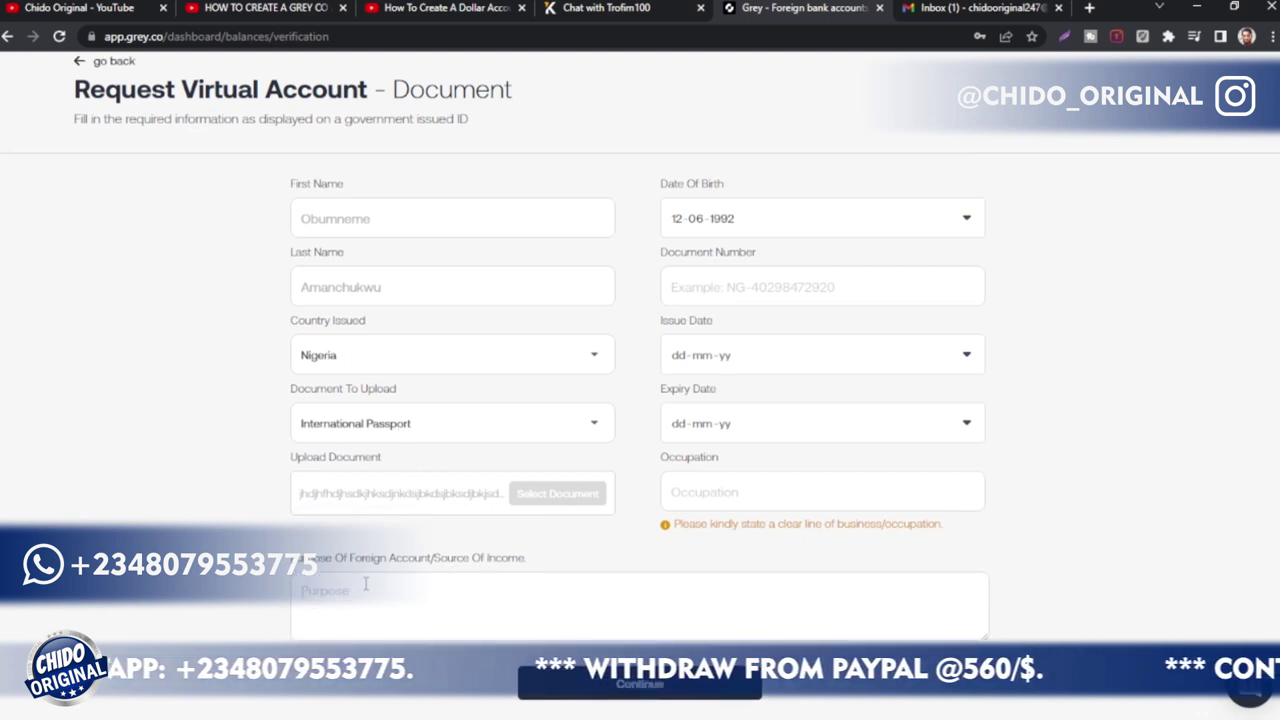
click(436, 587)
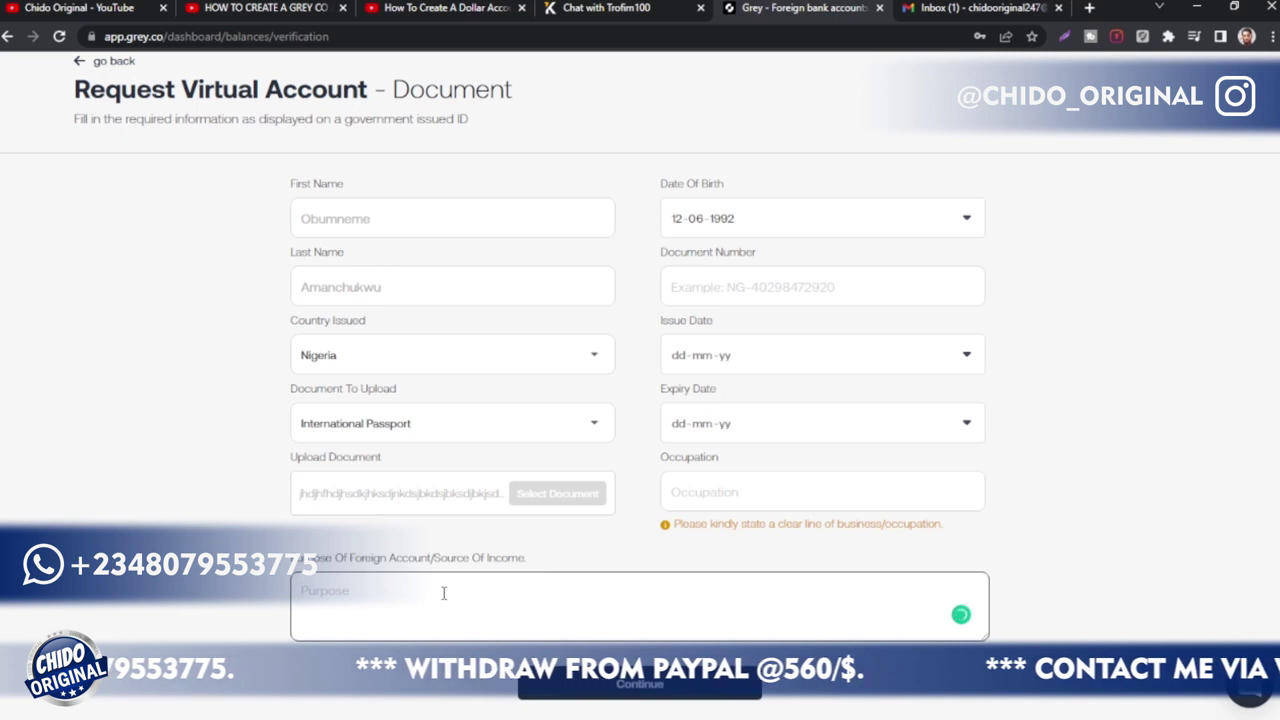
text(I want use it to receive funds from business as well as friends and family)
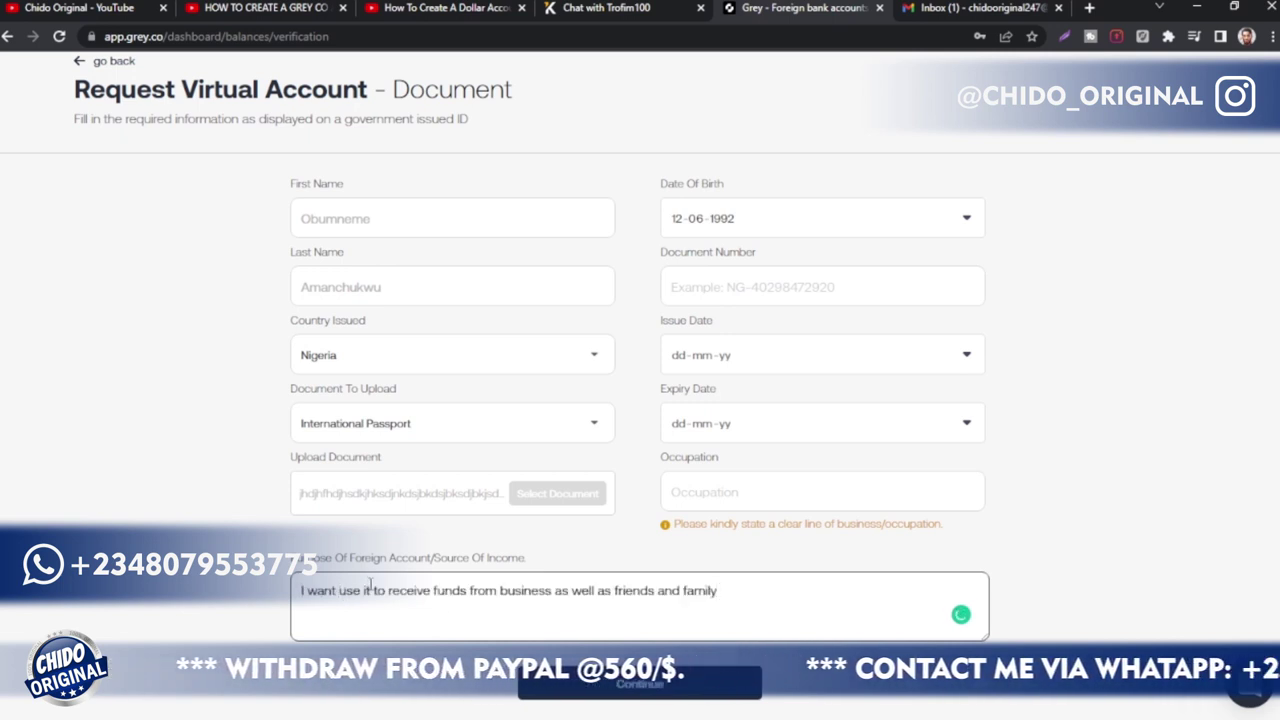
click(337, 590)
key(BackSpace)
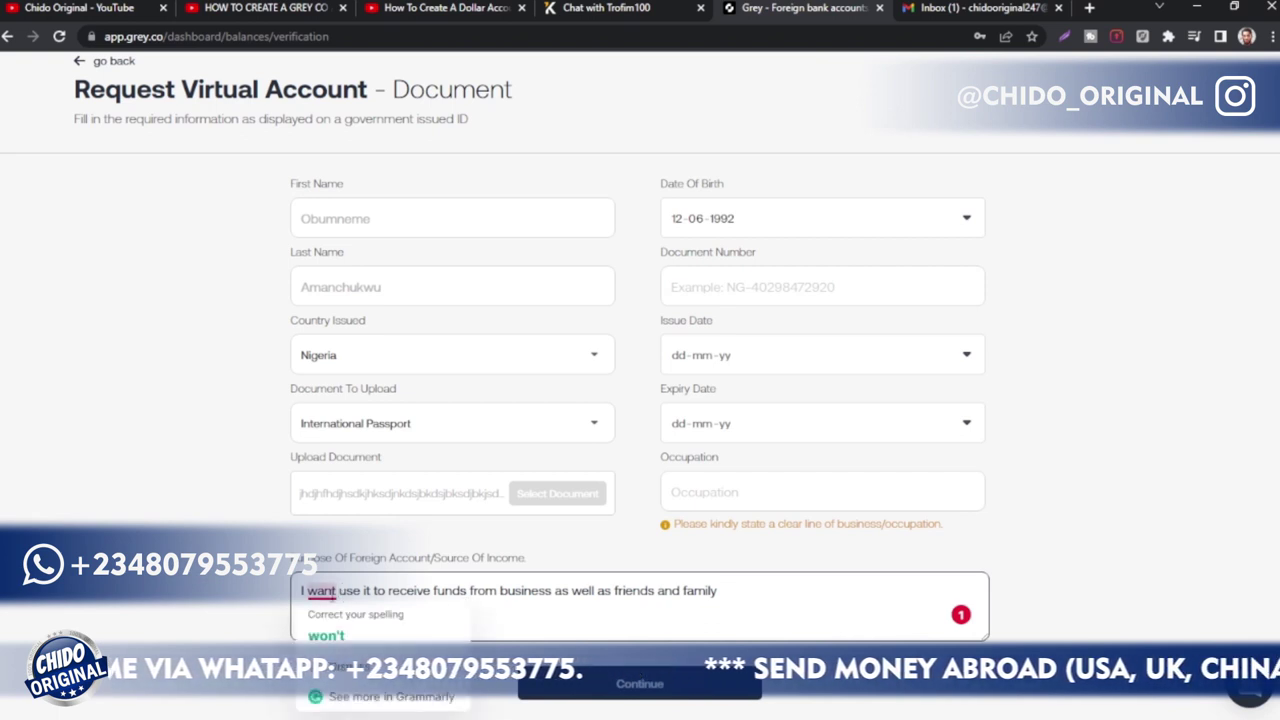
click(722, 605)
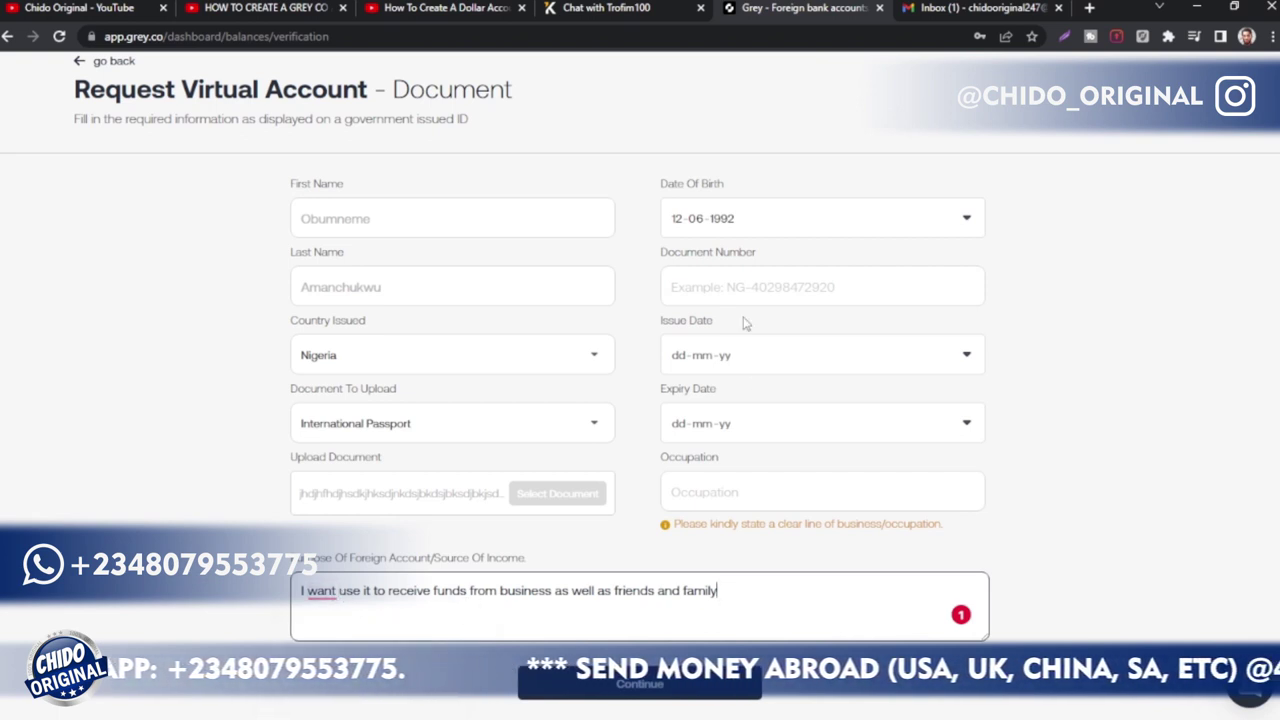
Check the issue and expiry date calendars, then continue to the address step.
click(705, 350)
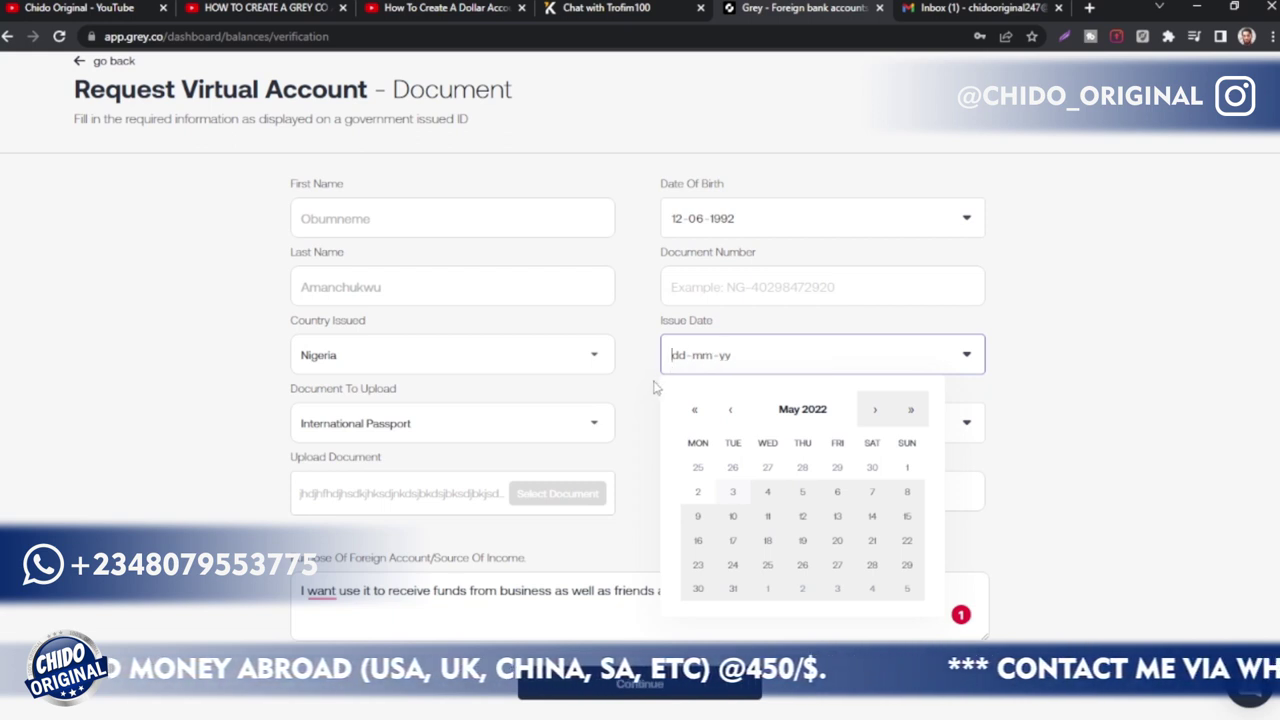
click(655, 387)
click(676, 421)
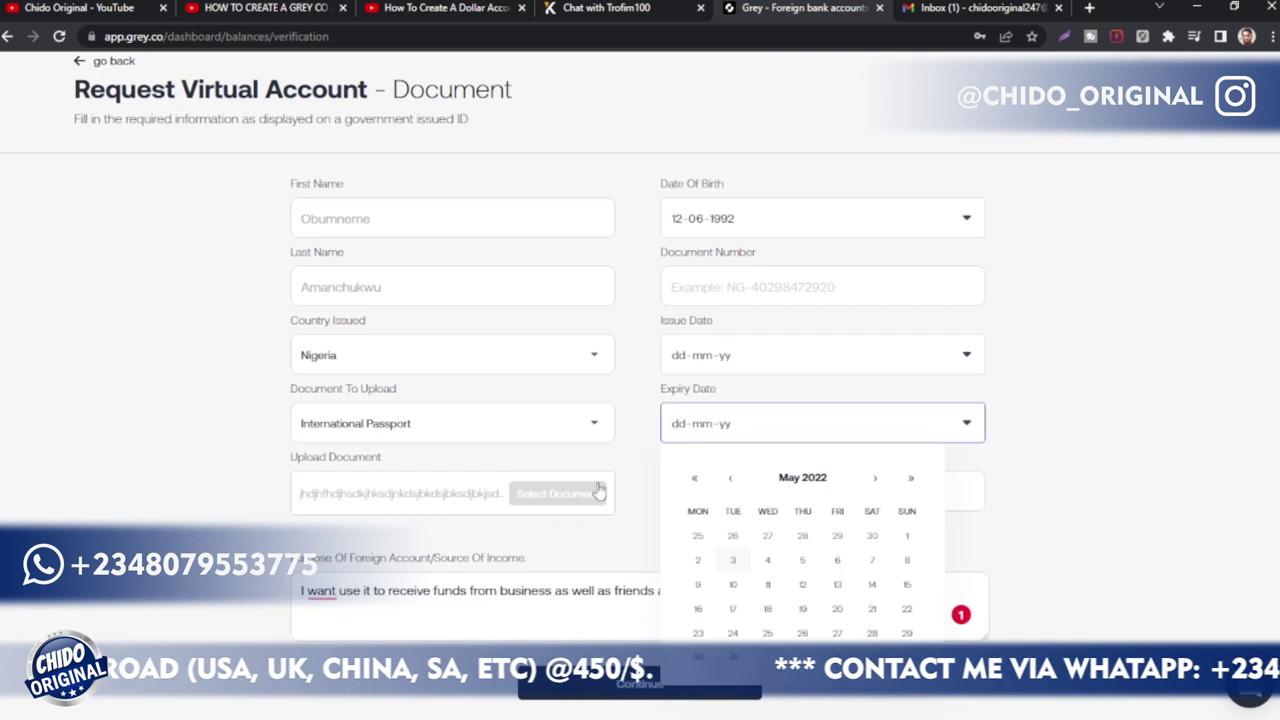
click(622, 690)
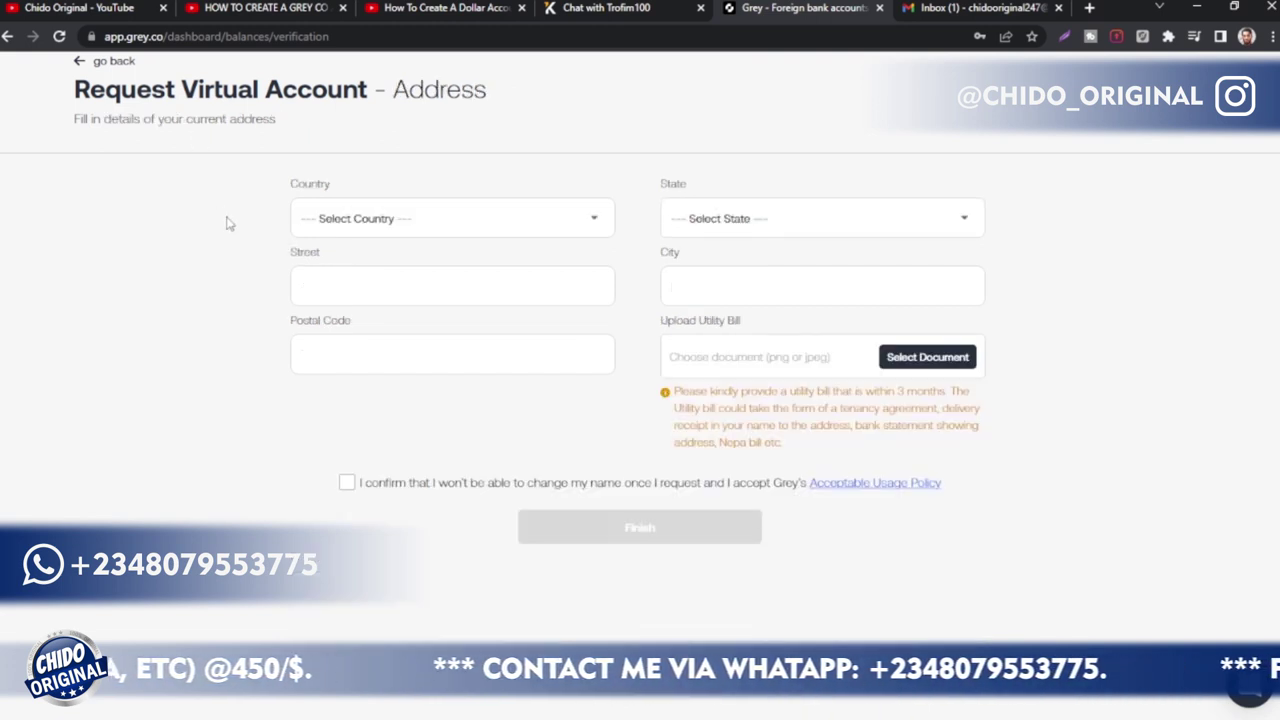
Set the address country to Nigeria and the state to Lagos.
click(340, 227)
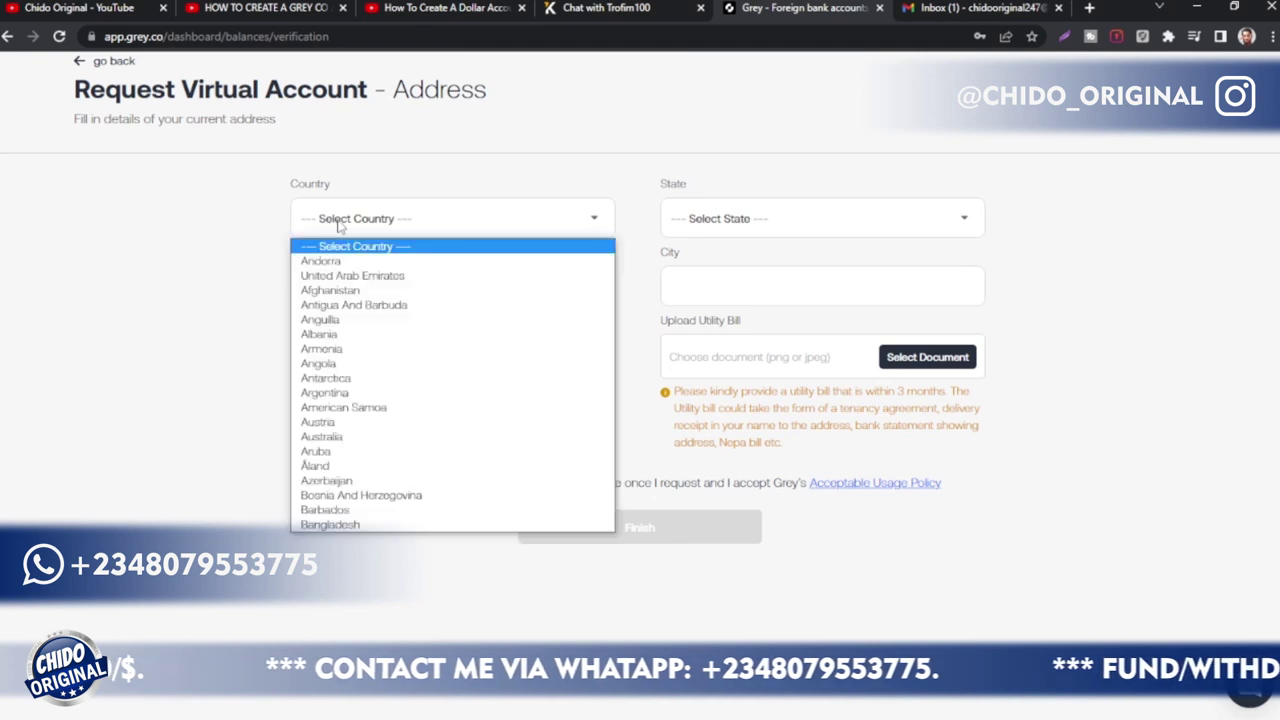
scroll(391, 477, down, 10)
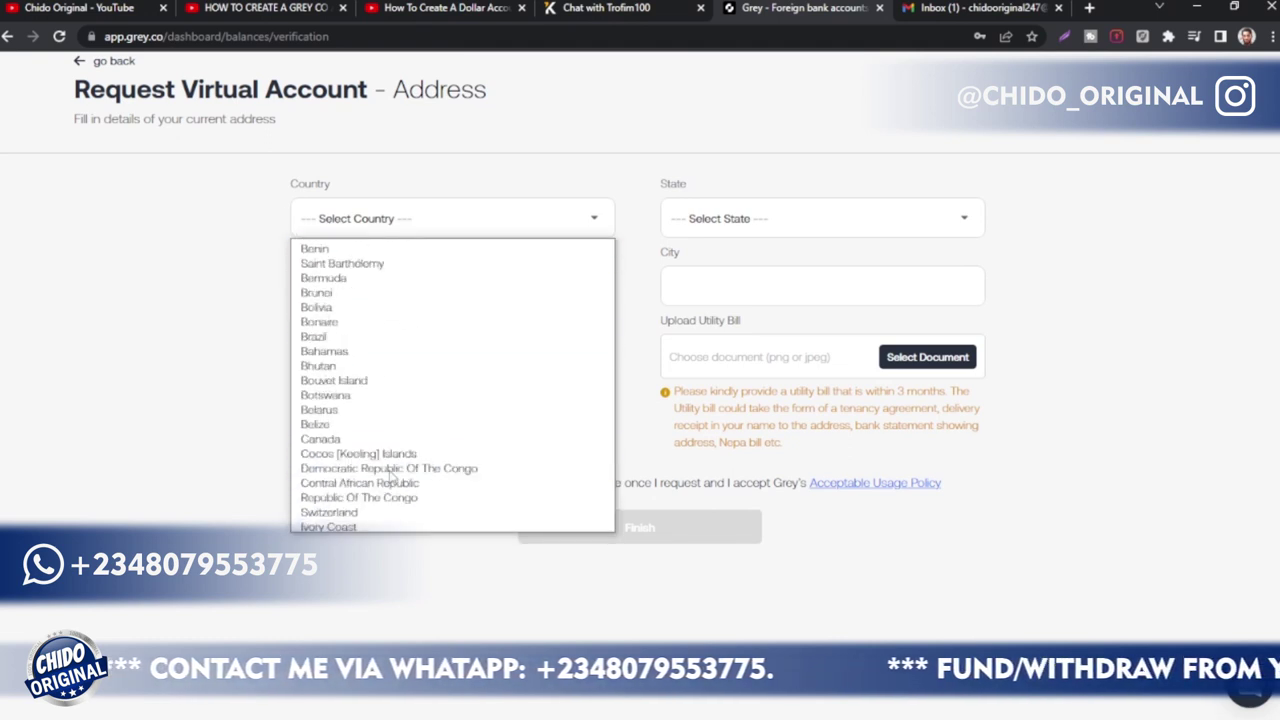
scroll(391, 477, down, 5)
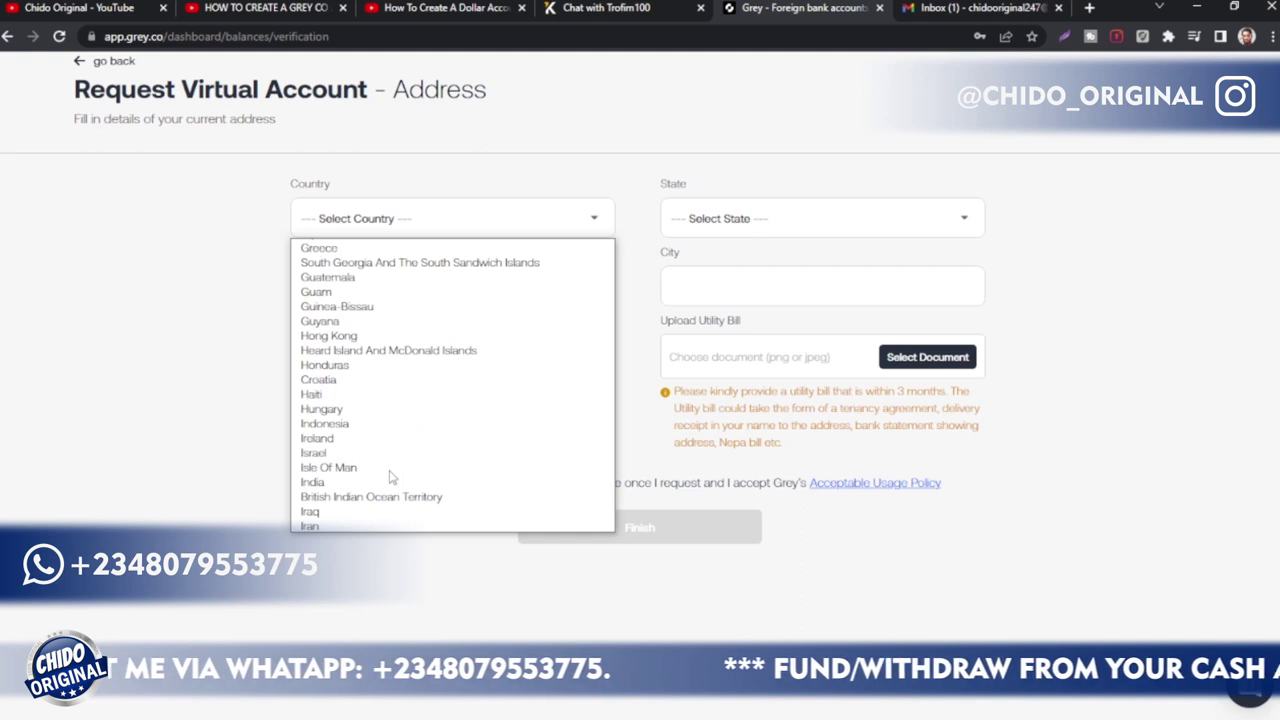
scroll(352, 475, down, 7)
scroll(352, 478, down, 8)
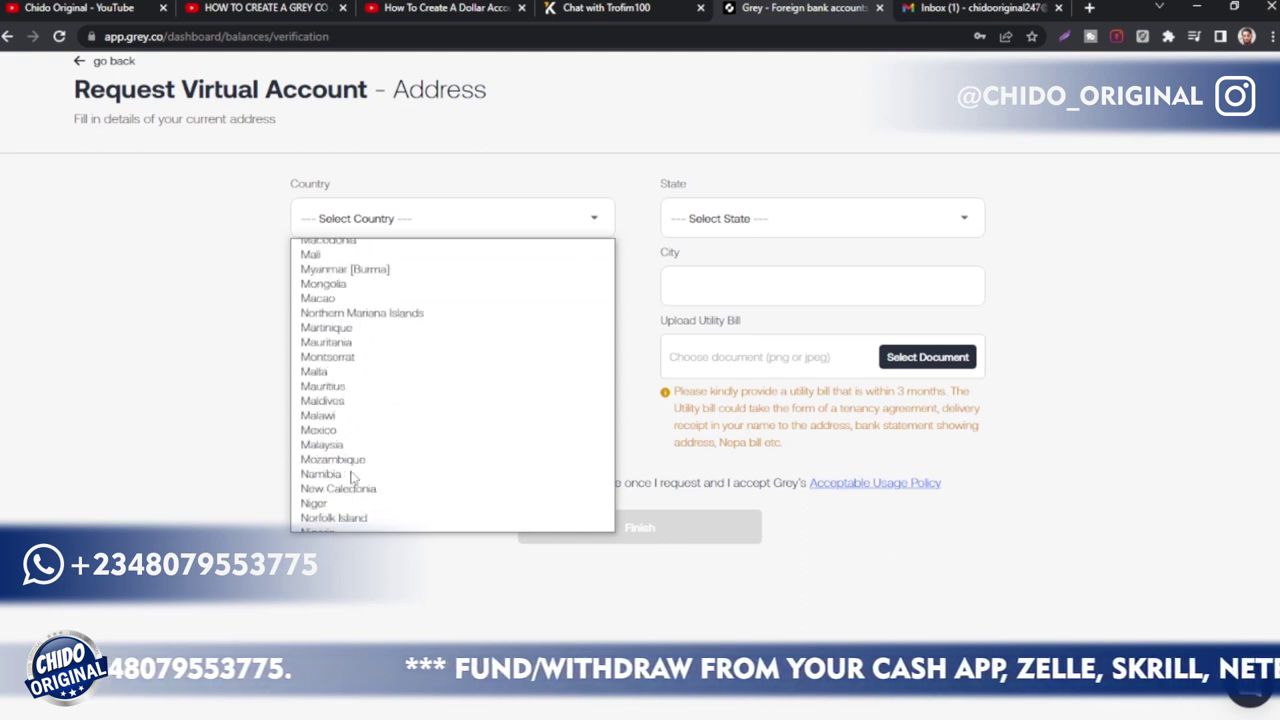
scroll(352, 478, down, 3)
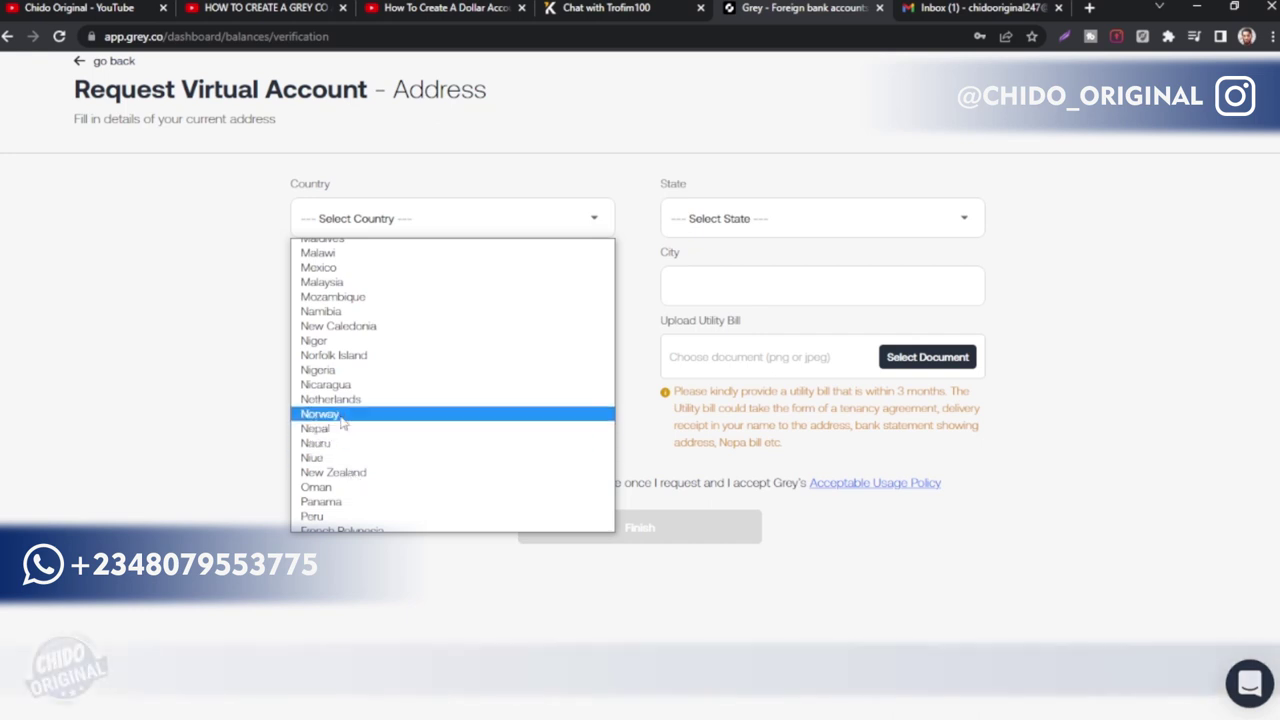
click(340, 370)
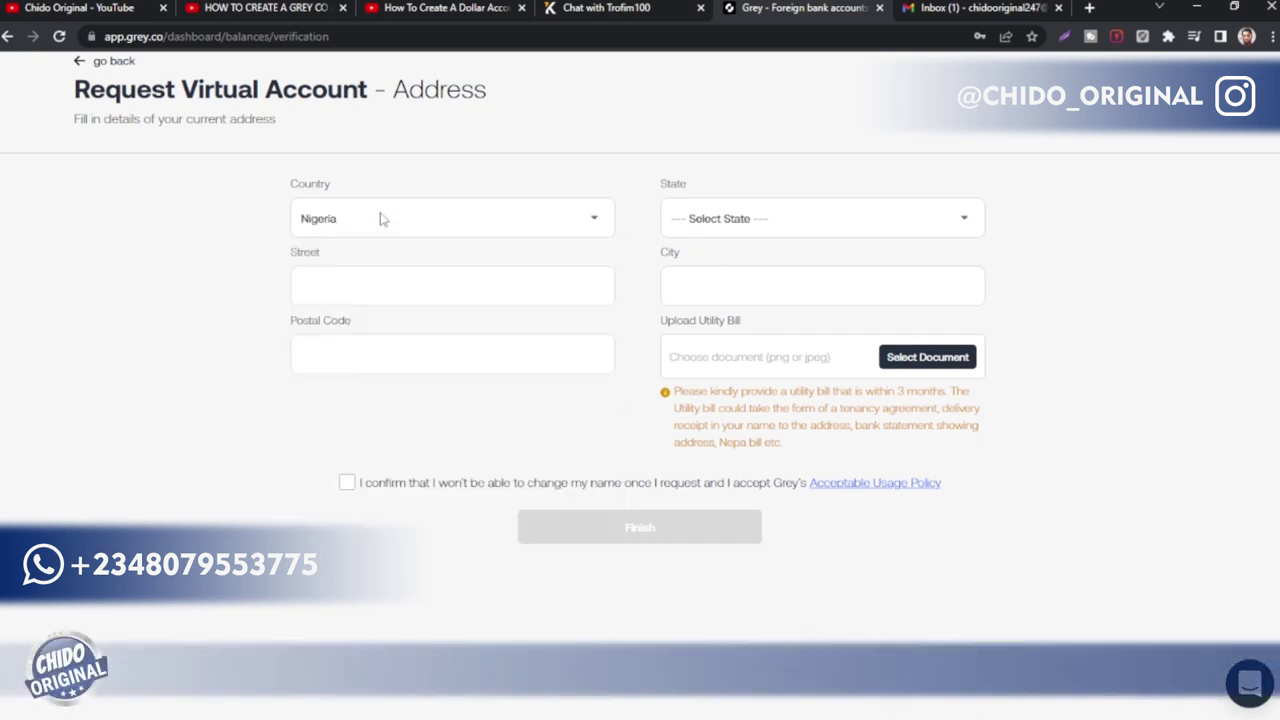
click(680, 218)
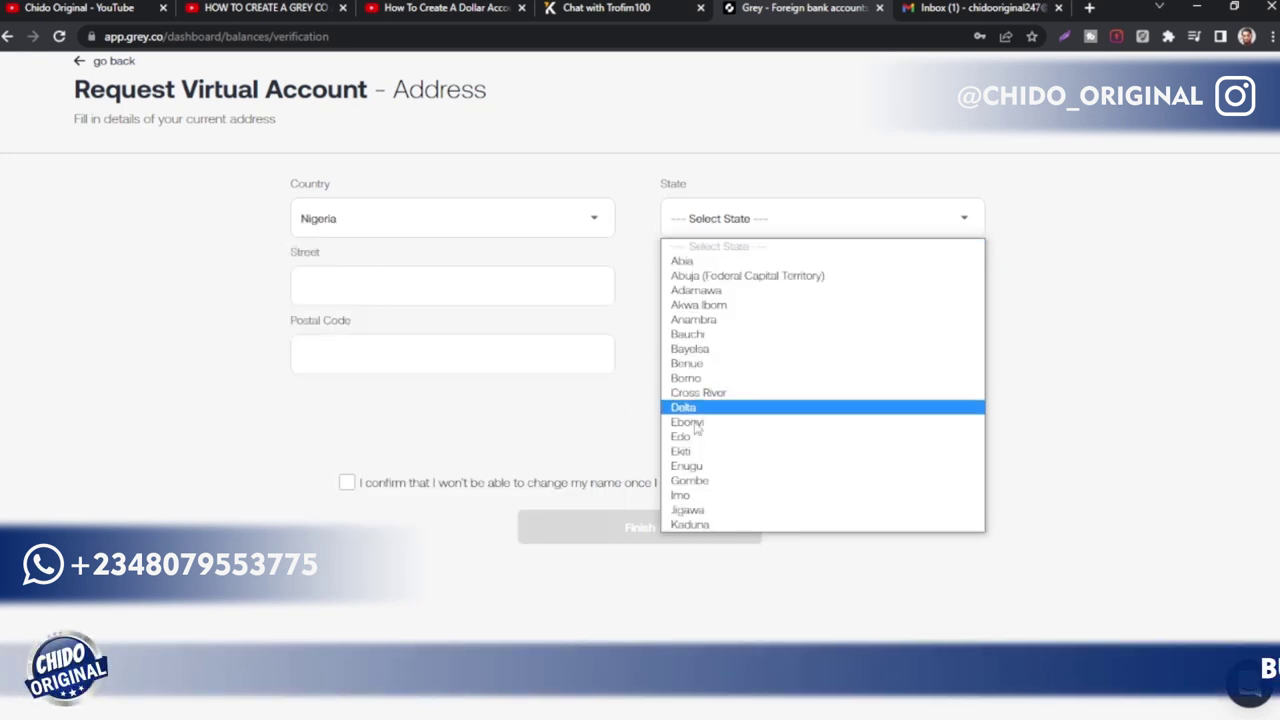
scroll(690, 508, down, 3)
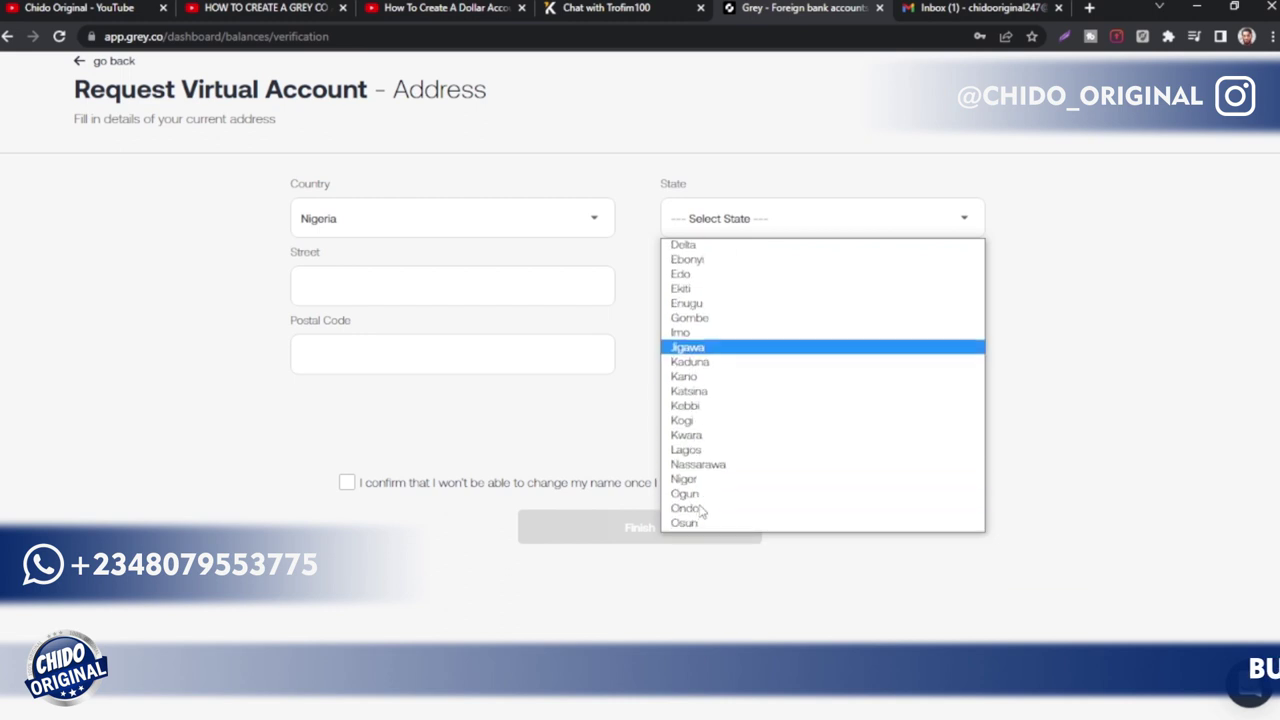
click(700, 451)
Fill in the street ending in 'Road', the city, and postal code 100001.
click(465, 294)
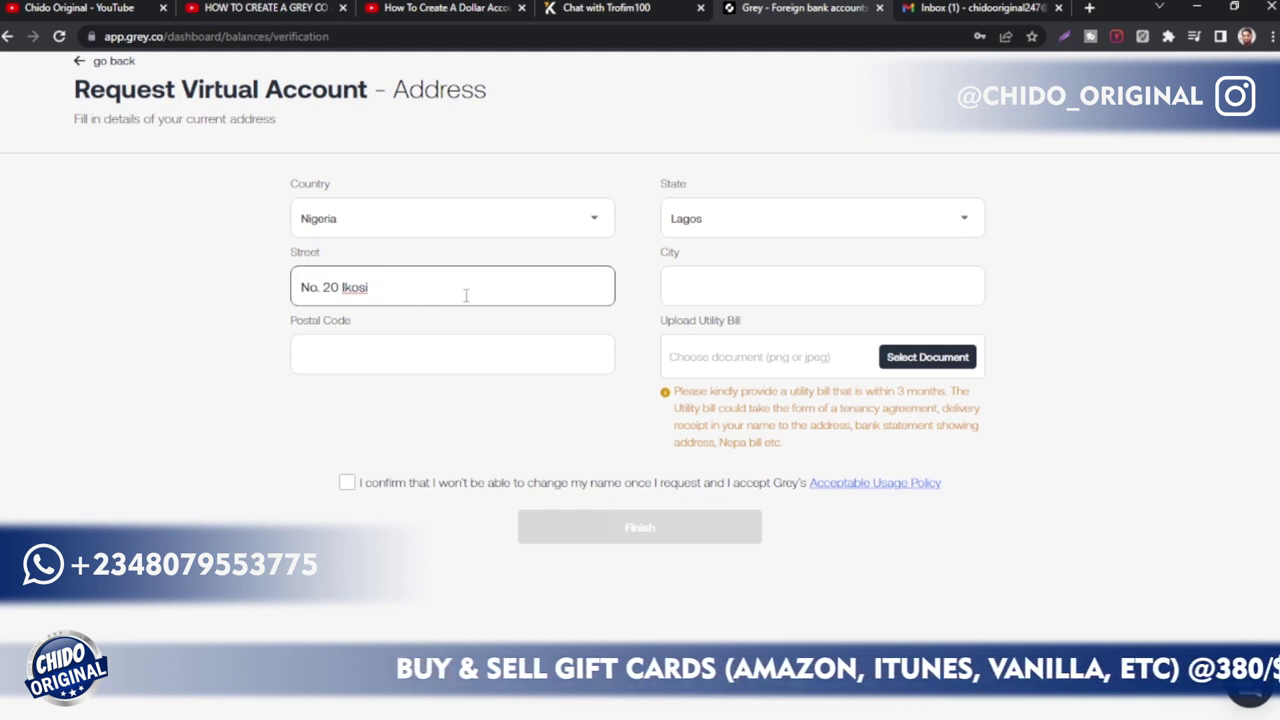
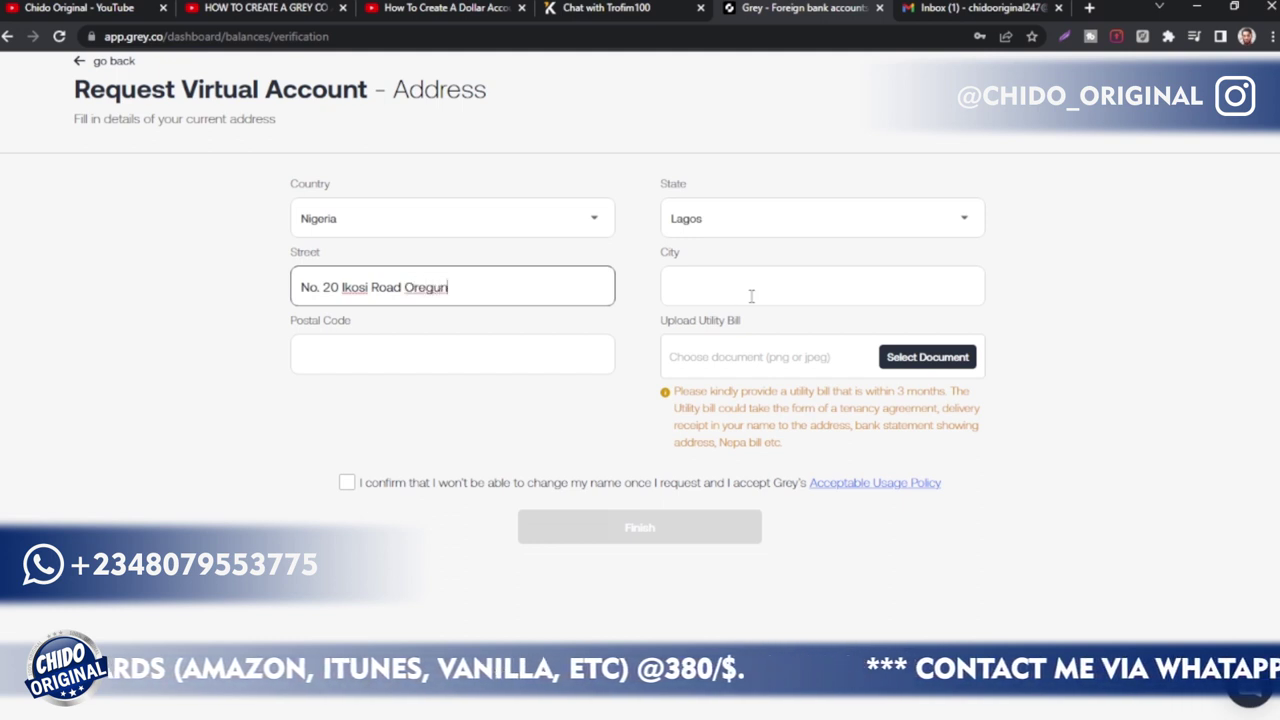
click(749, 290)
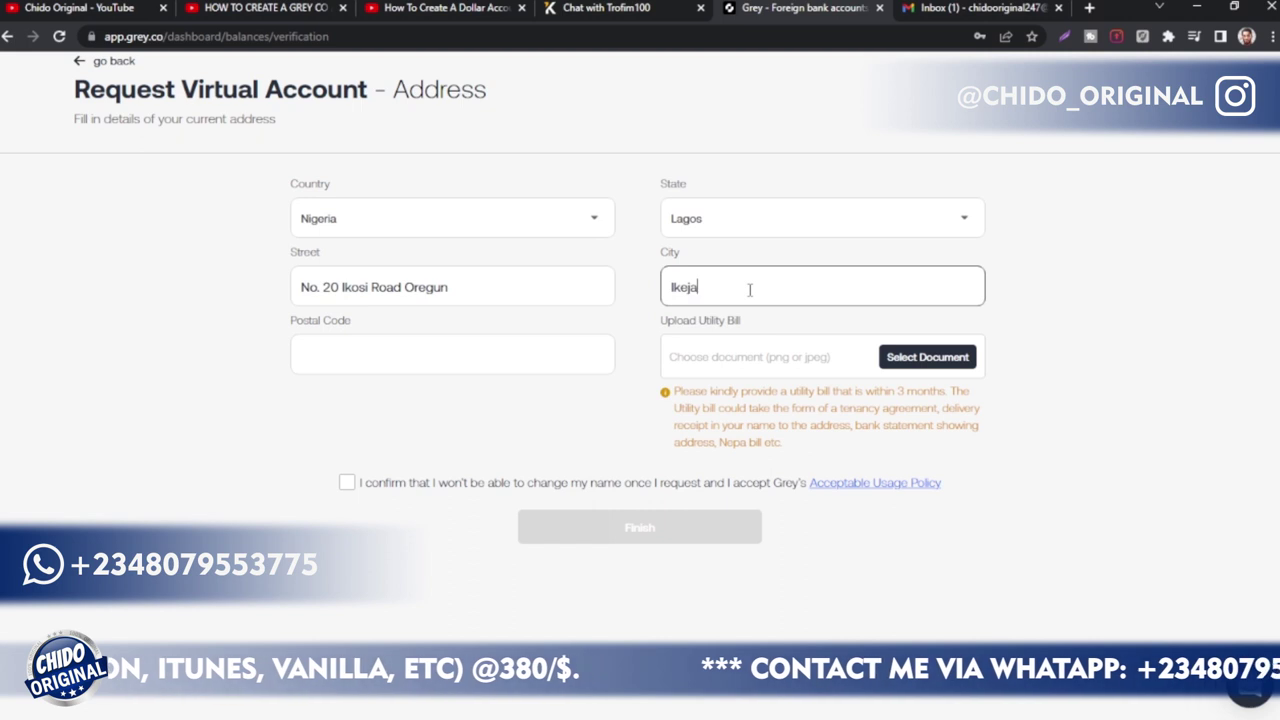
click(365, 356)
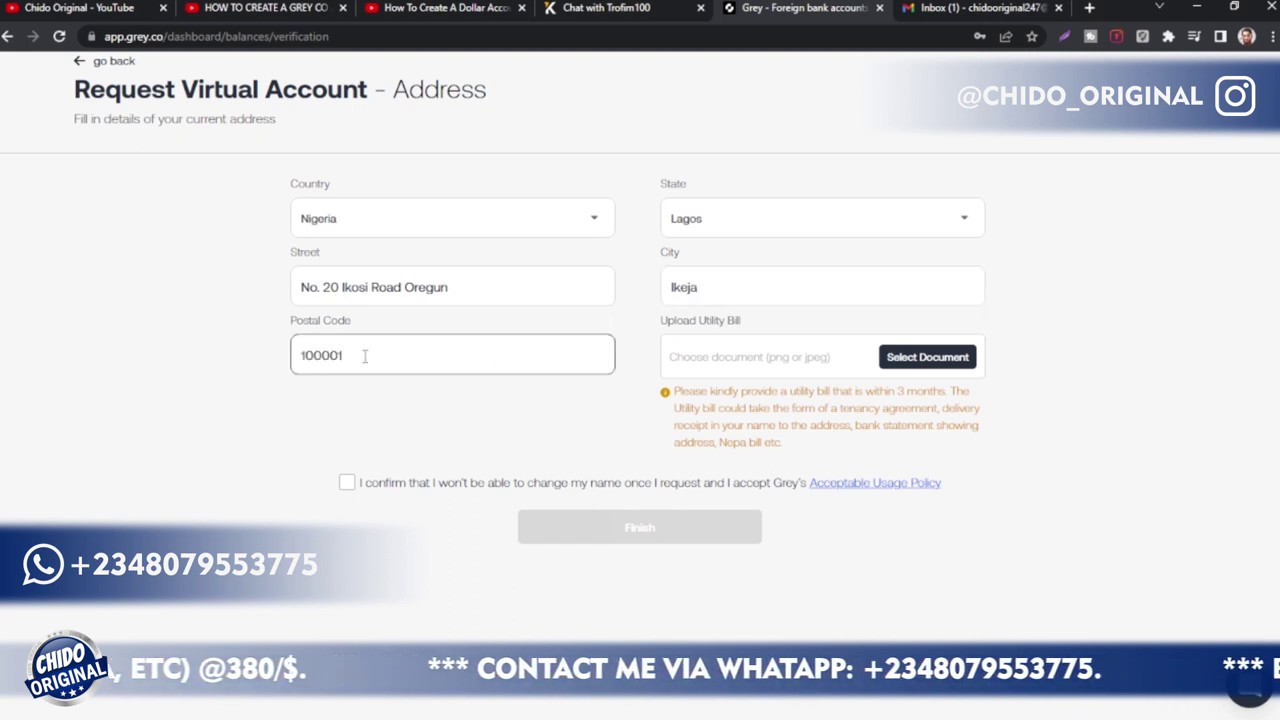
text(100001)
click(666, 366)
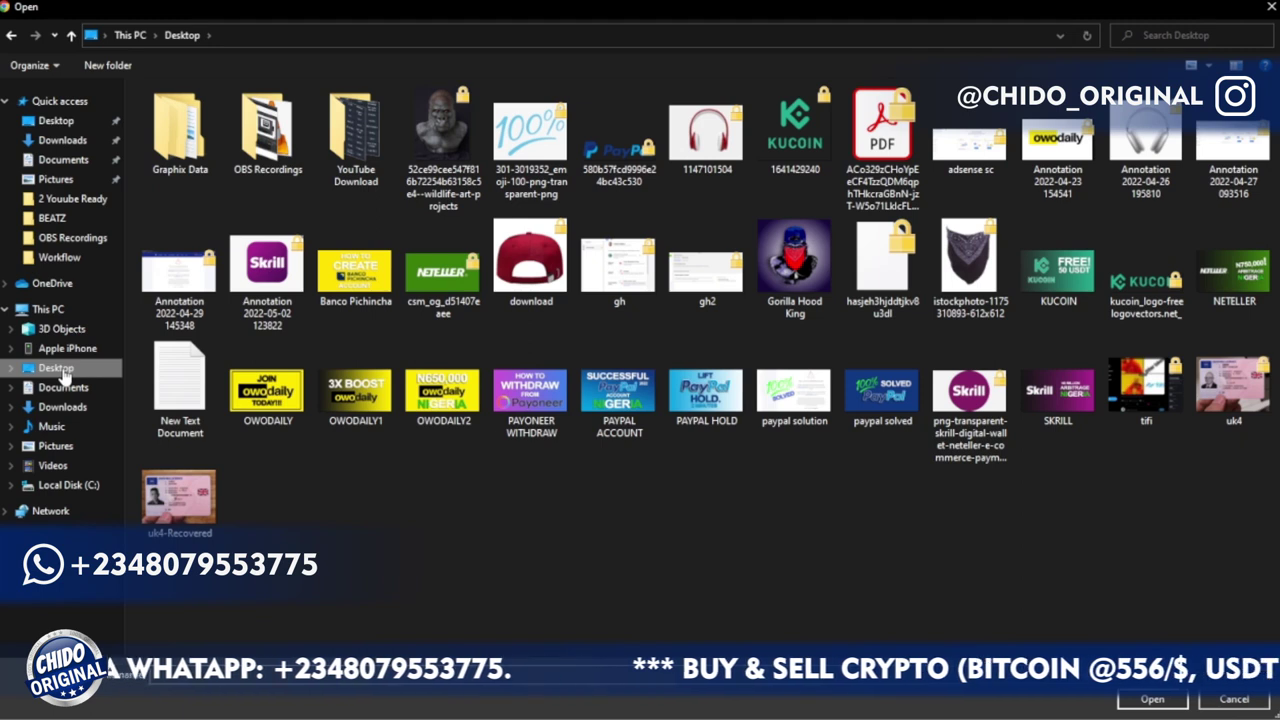
Attach 'WhatsApp Image 2022-05-01 at 2.24.56 PM' from Documents as the utility bill.
click(62, 404)
click(61, 394)
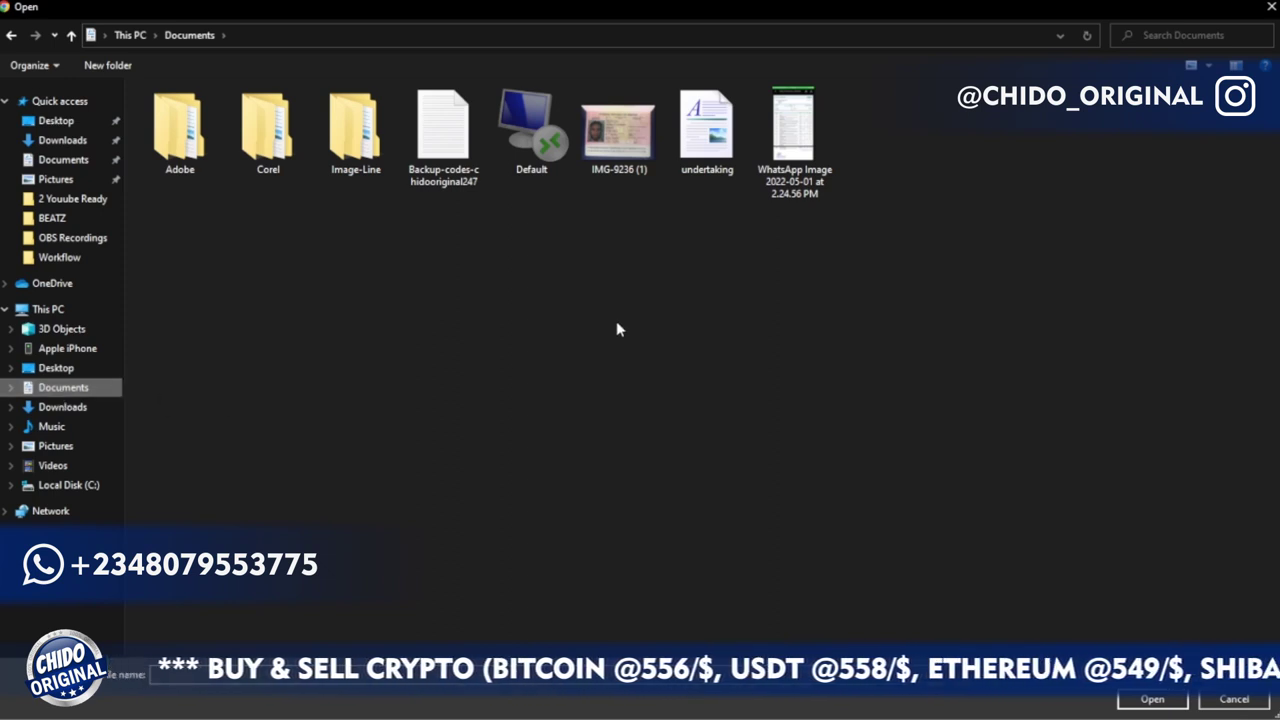
click(812, 147)
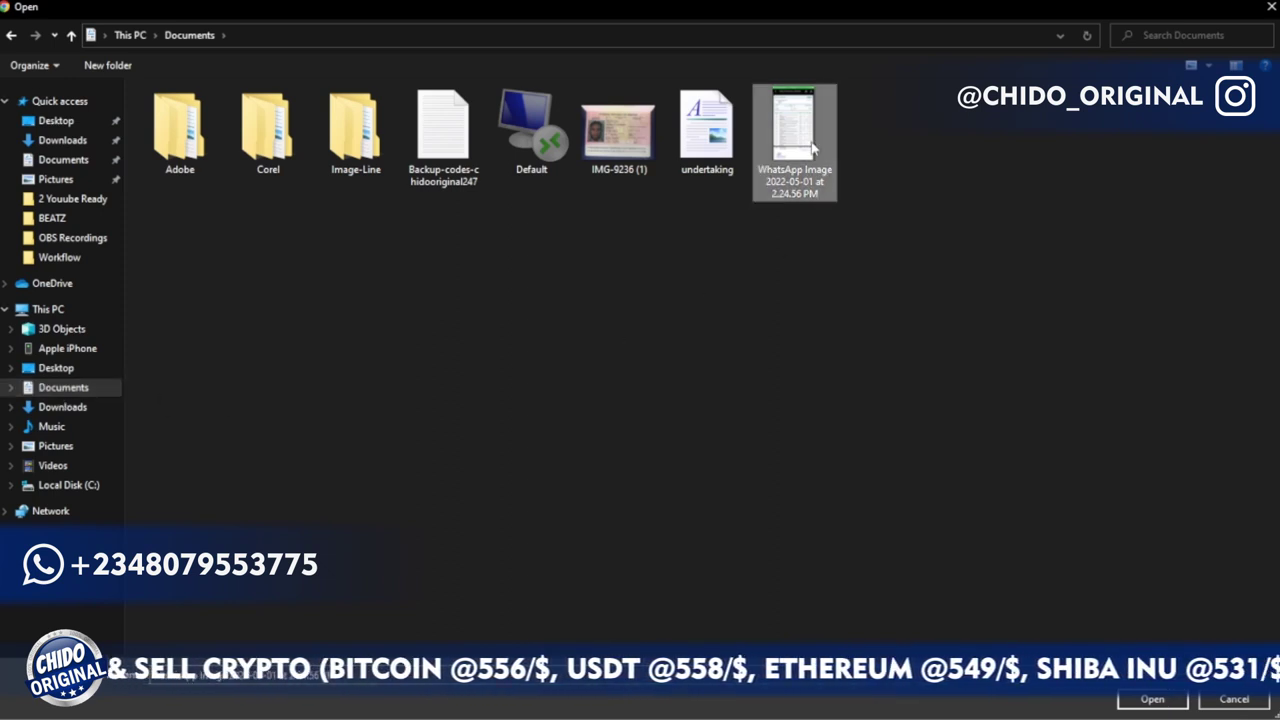
click(1152, 698)
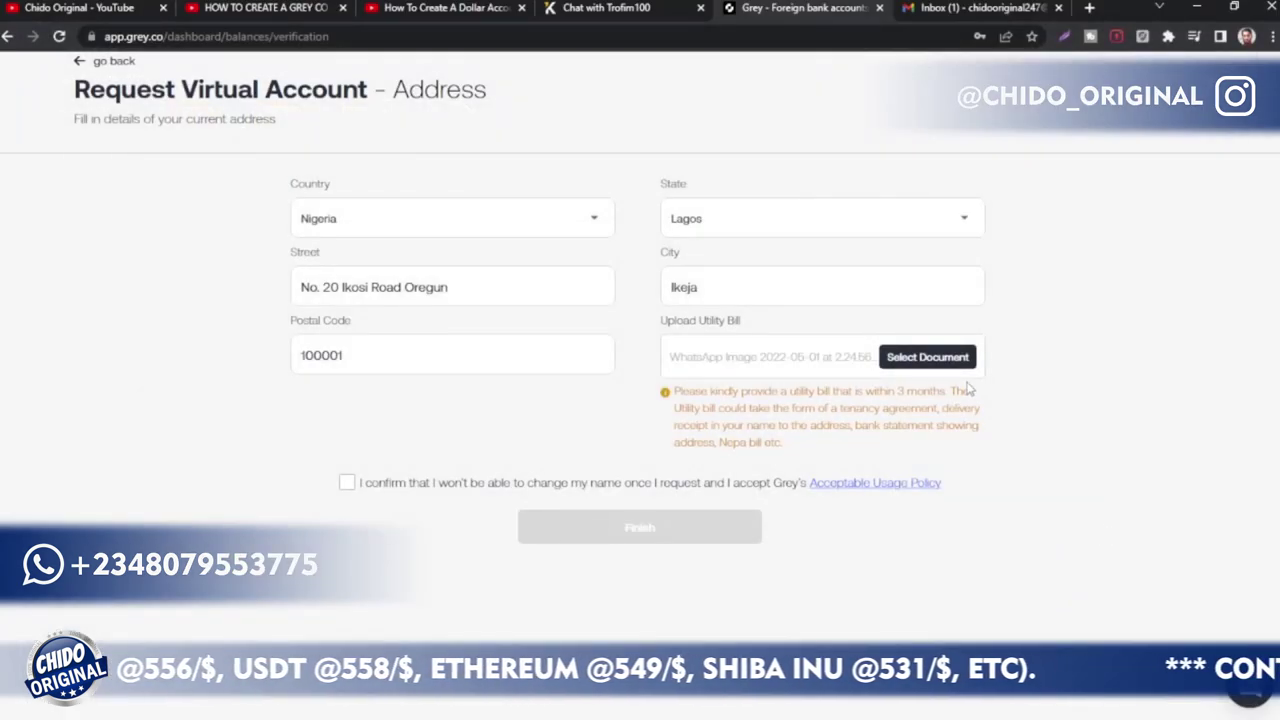
Tick the name and usage confirmation, submit the request, and highlight the 3-7 business days note.
click(346, 482)
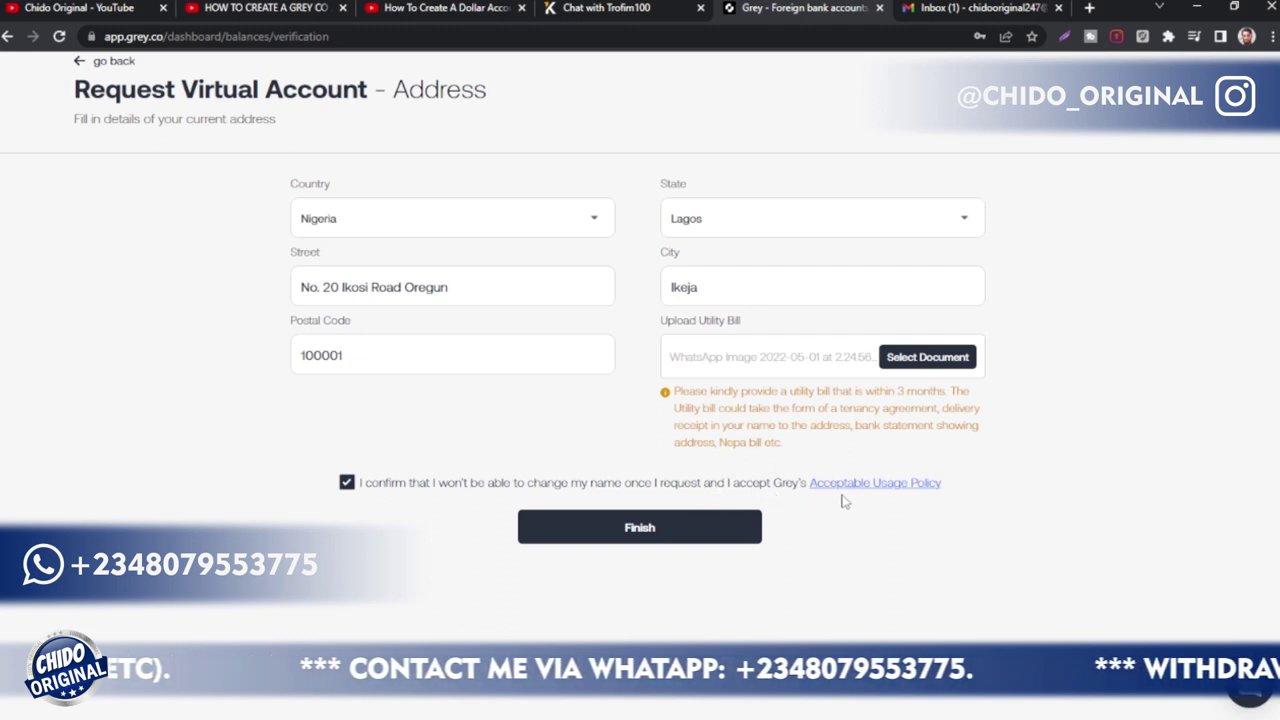
click(660, 533)
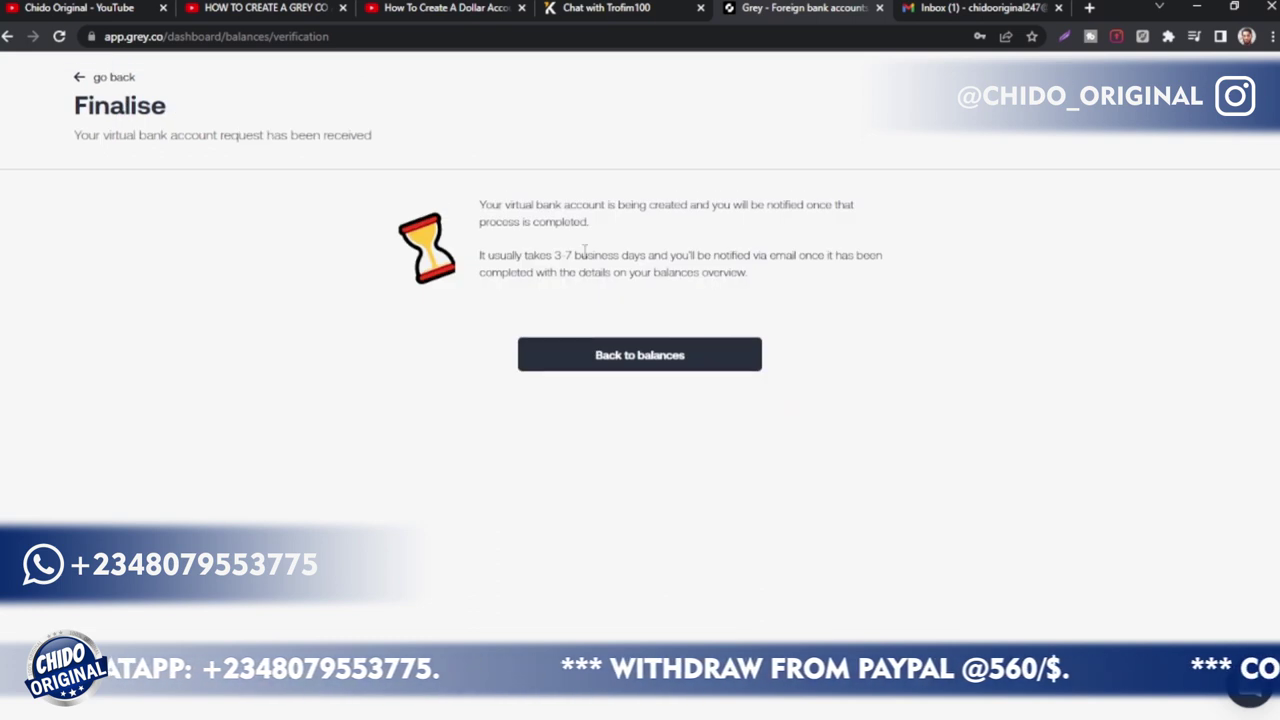
drag(556, 255, 857, 279)
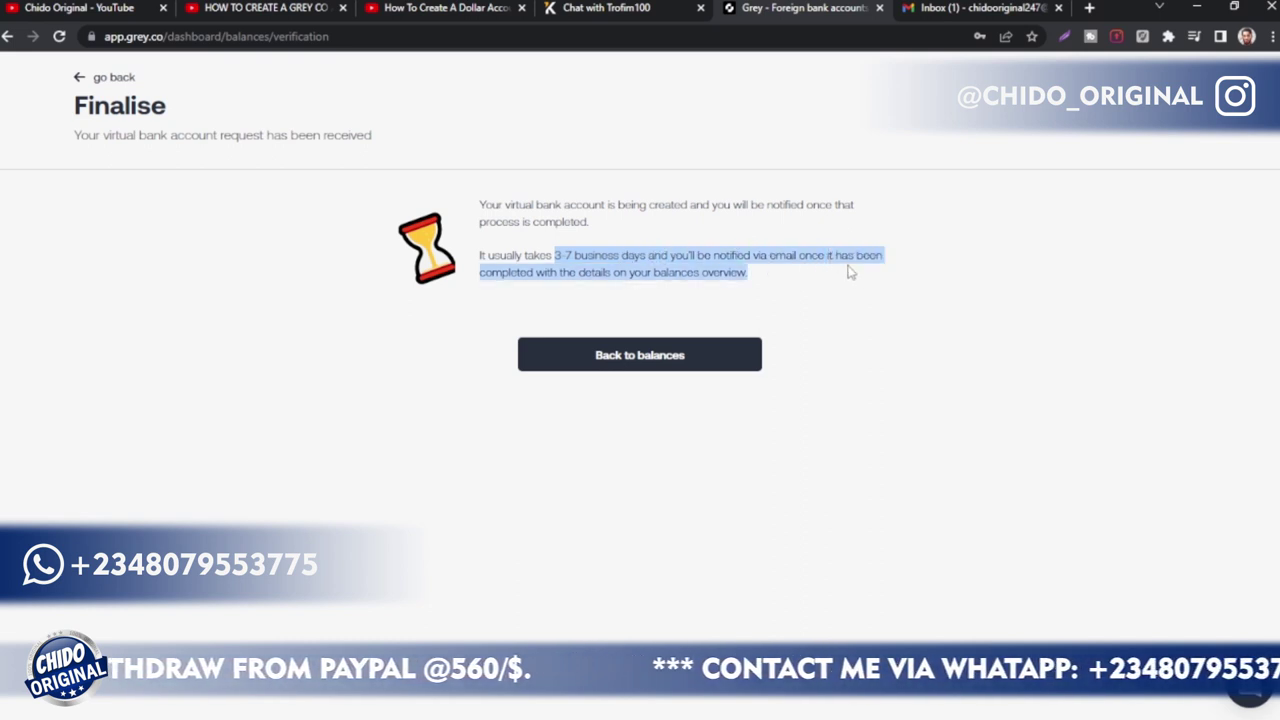
Return to the balances overview and show the USD balance.
click(654, 360)
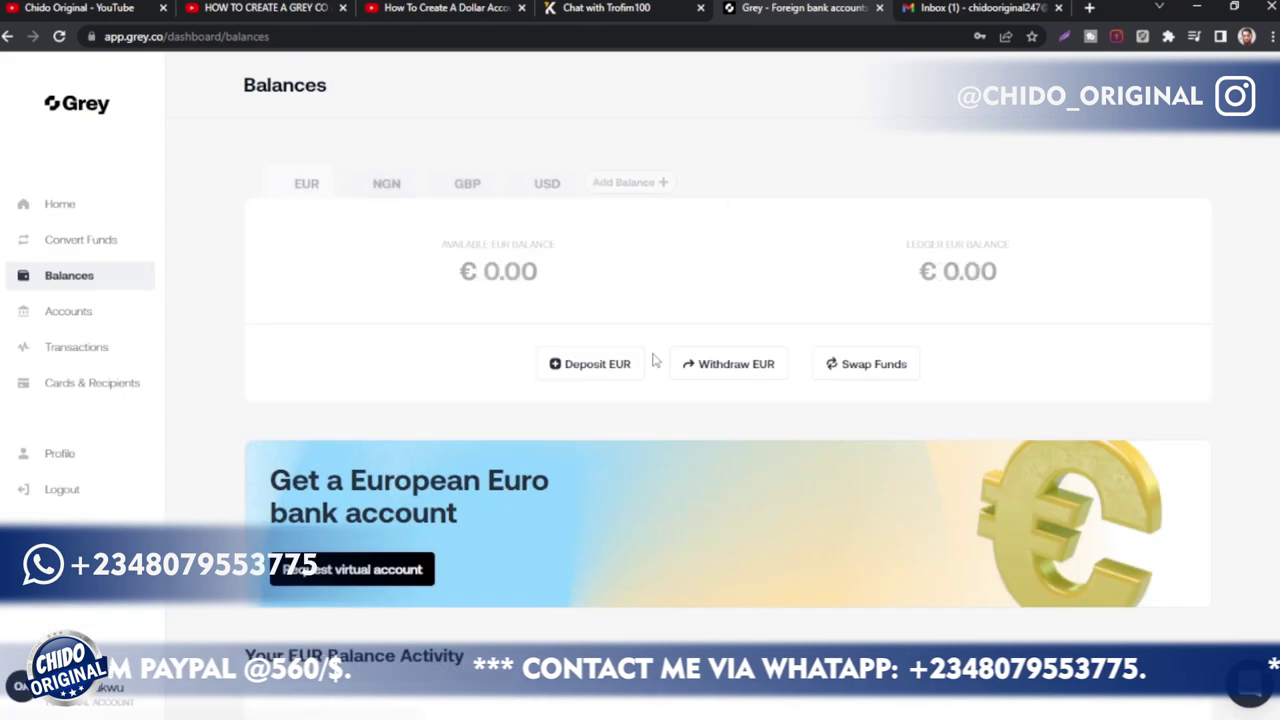
click(548, 192)
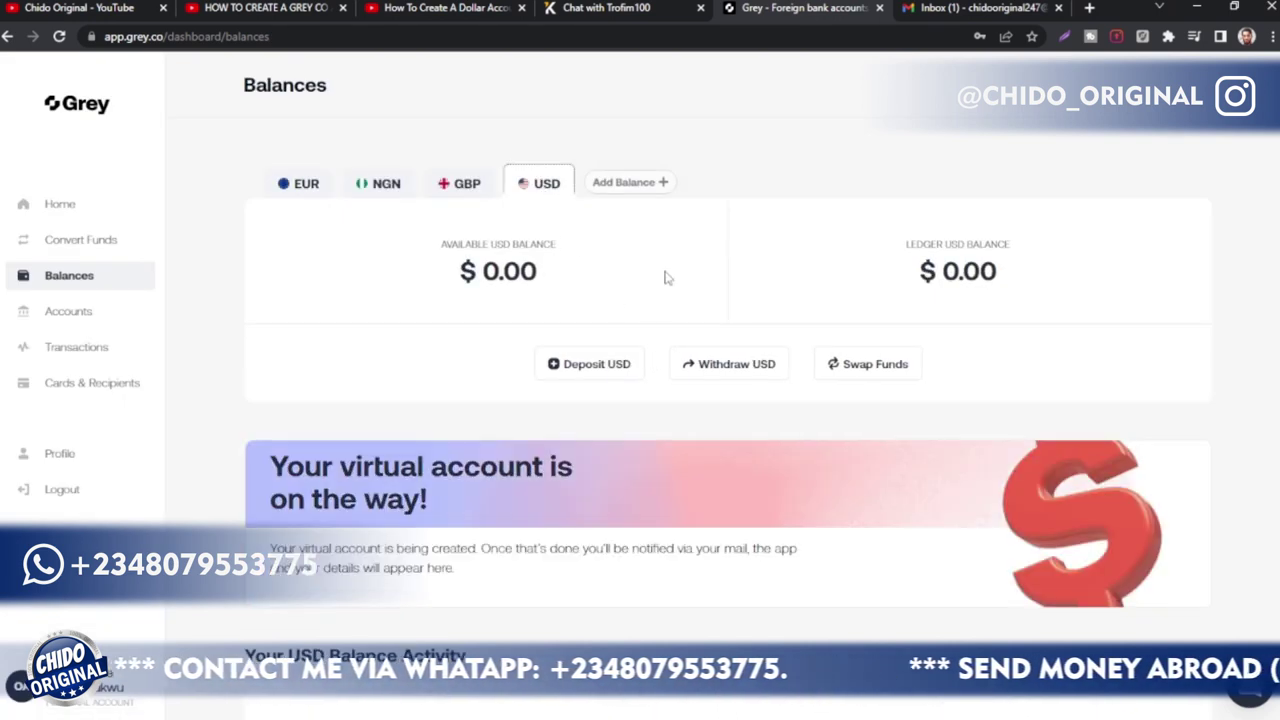
click(538, 186)
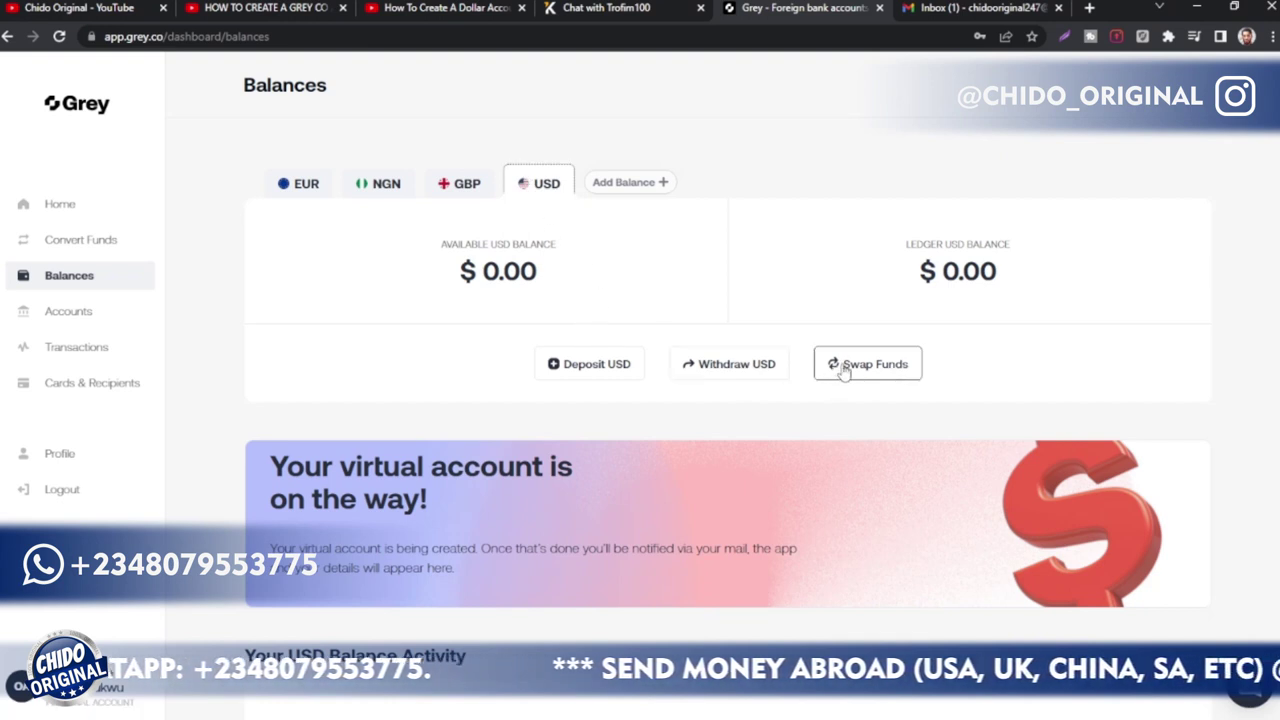
Start a USD balance top-up and enter 500 as the amount.
click(604, 373)
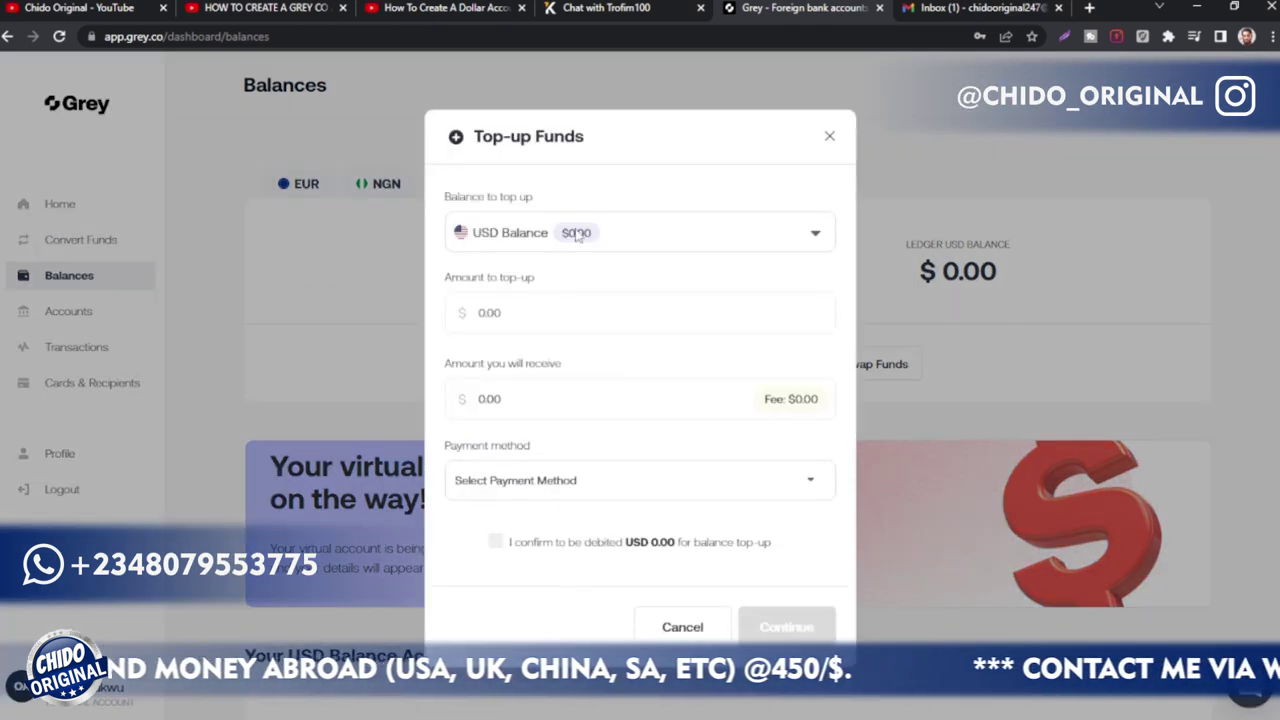
click(614, 238)
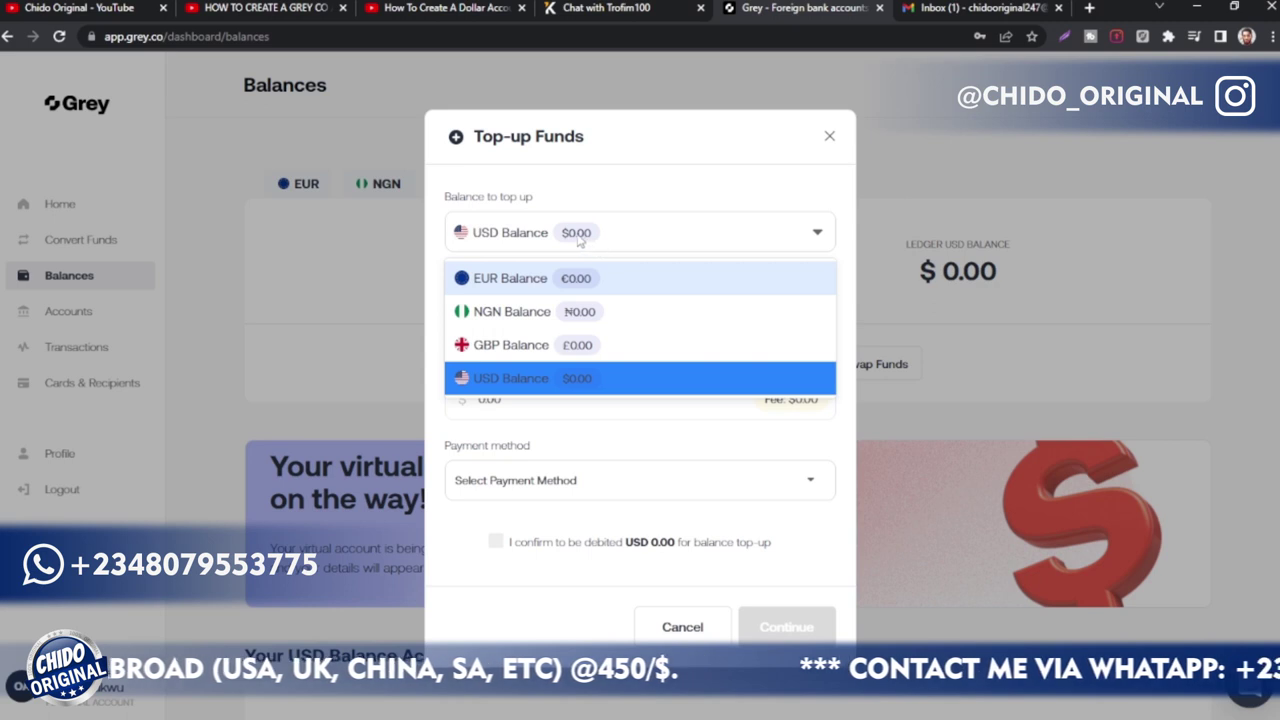
click(572, 240)
click(572, 240)
click(572, 240)
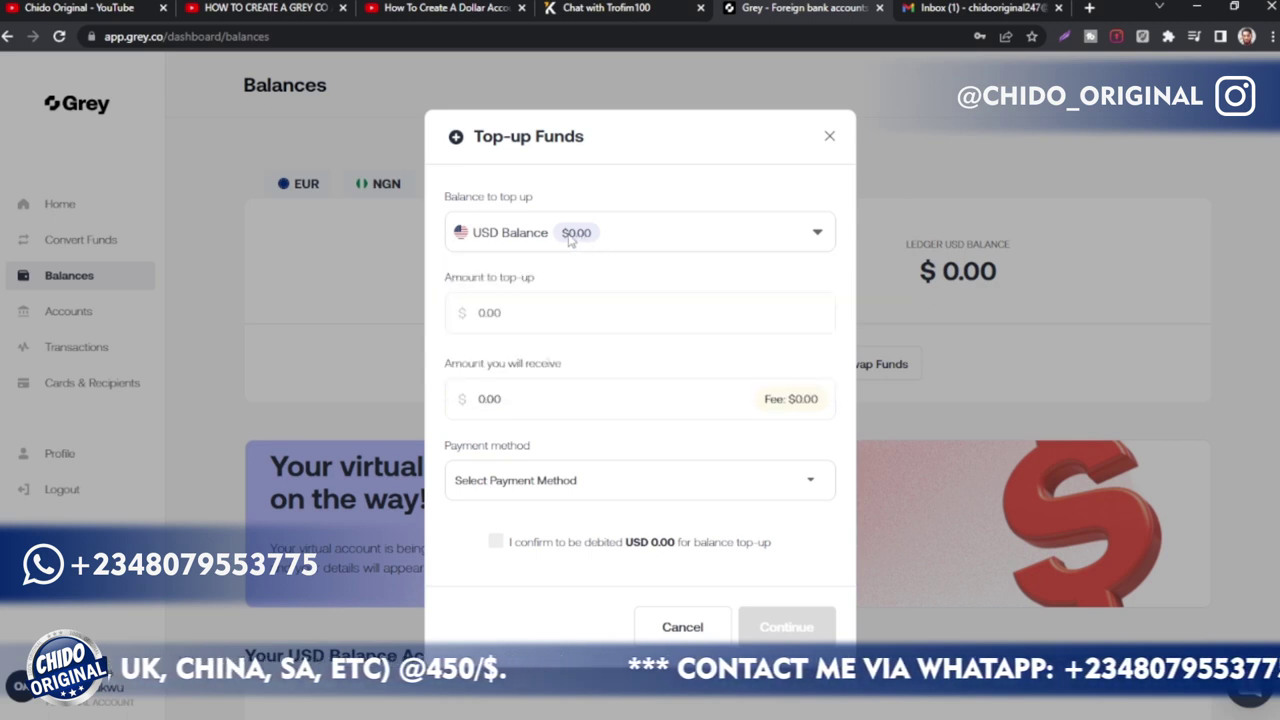
click(544, 314)
text(500)
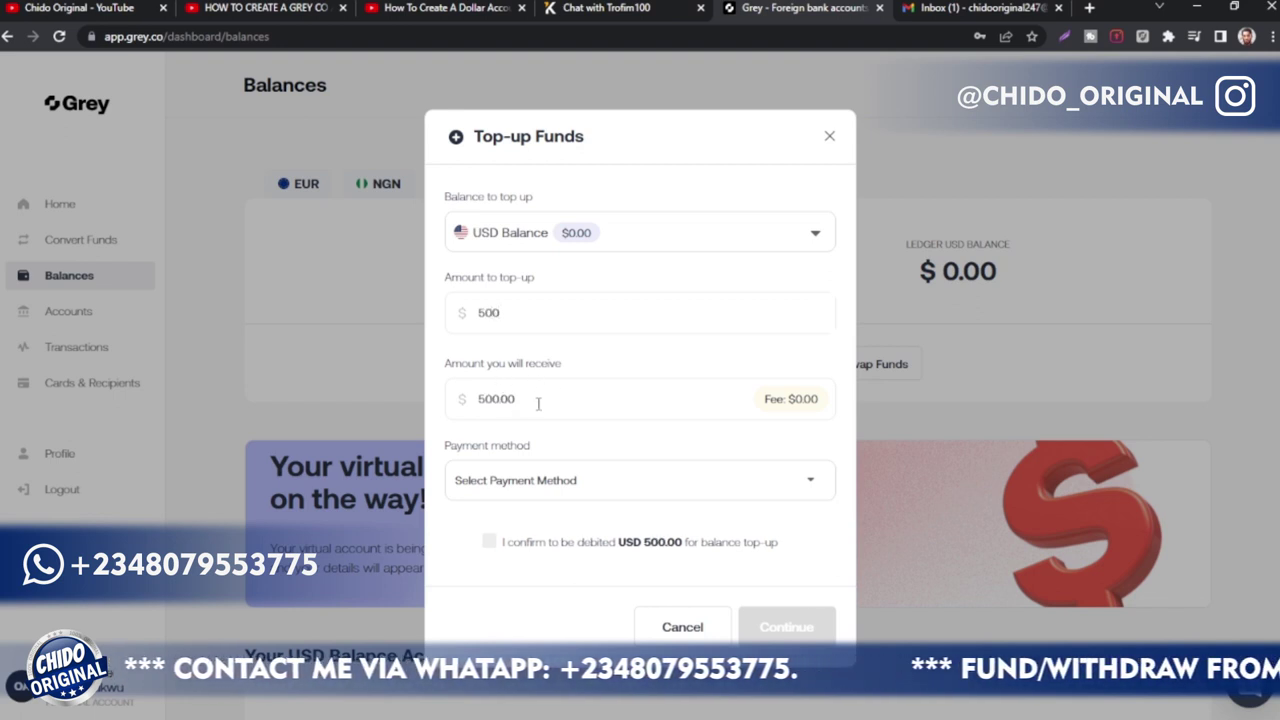
Choose Payment Via Card with a new card, confirm the USD 500.00 debit, then close the form.
click(590, 488)
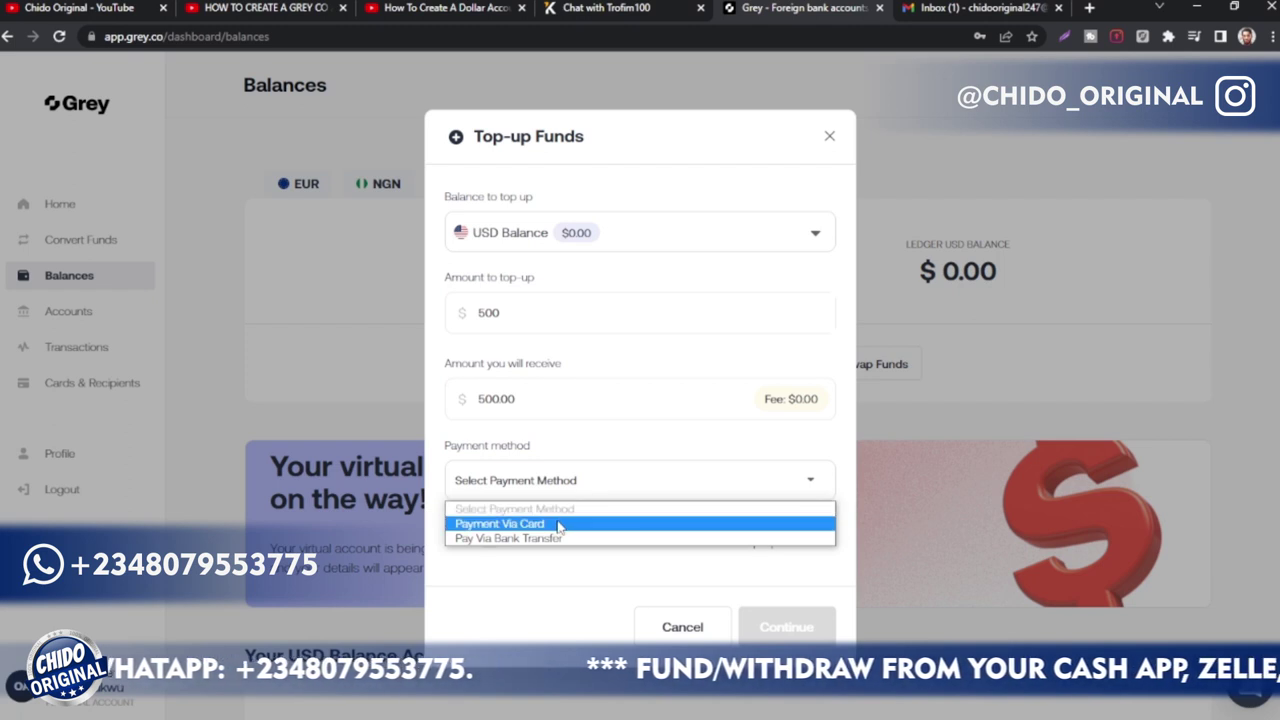
click(559, 524)
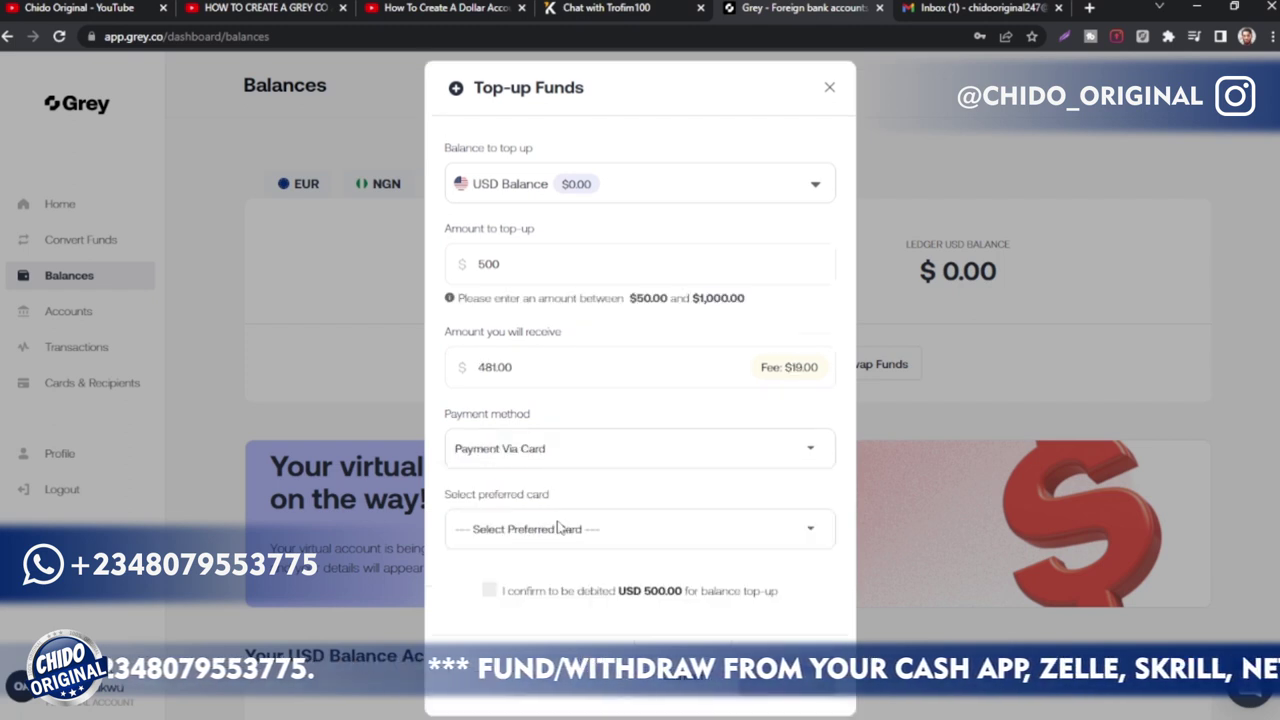
scroll(560, 530, down, 3)
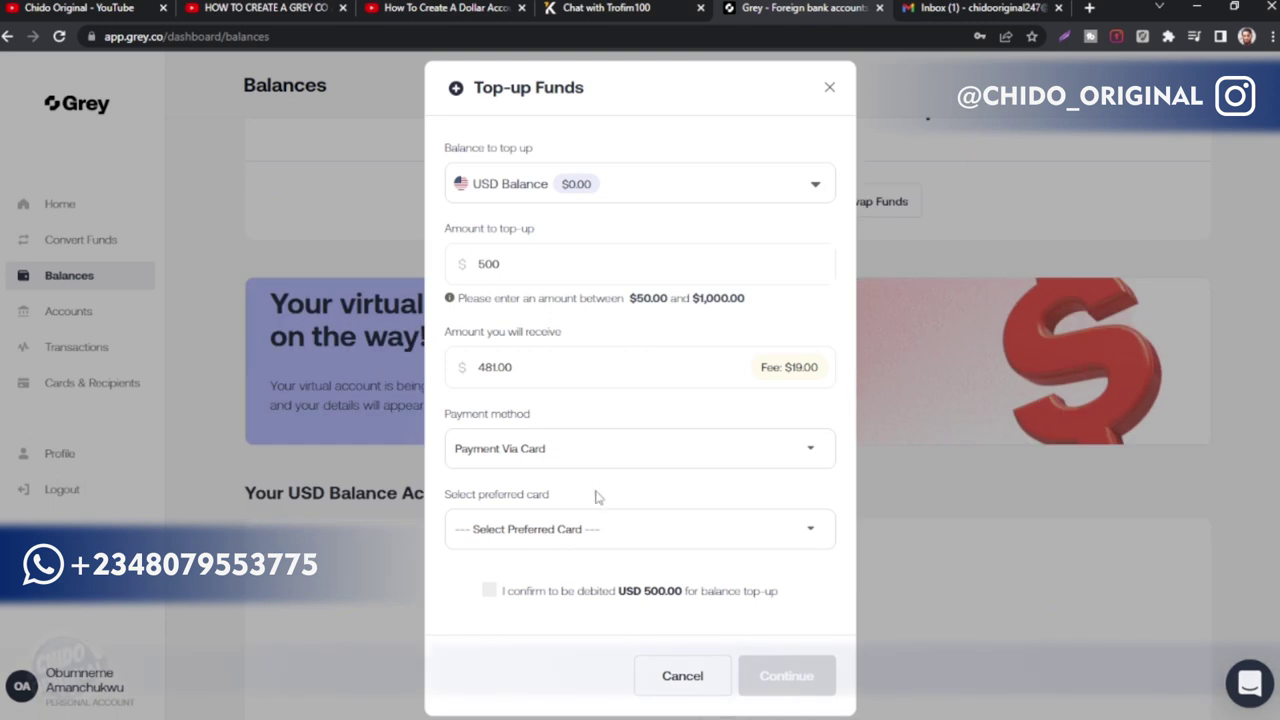
scroll(561, 597, down, 1)
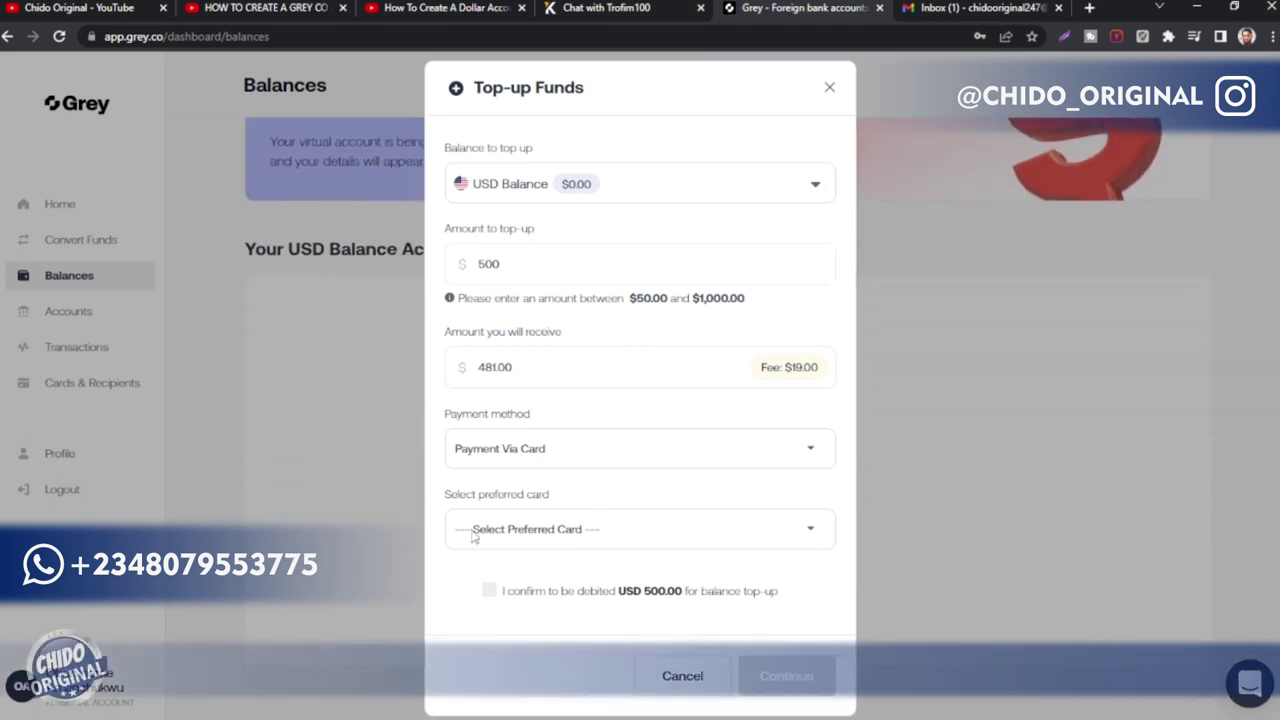
click(450, 535)
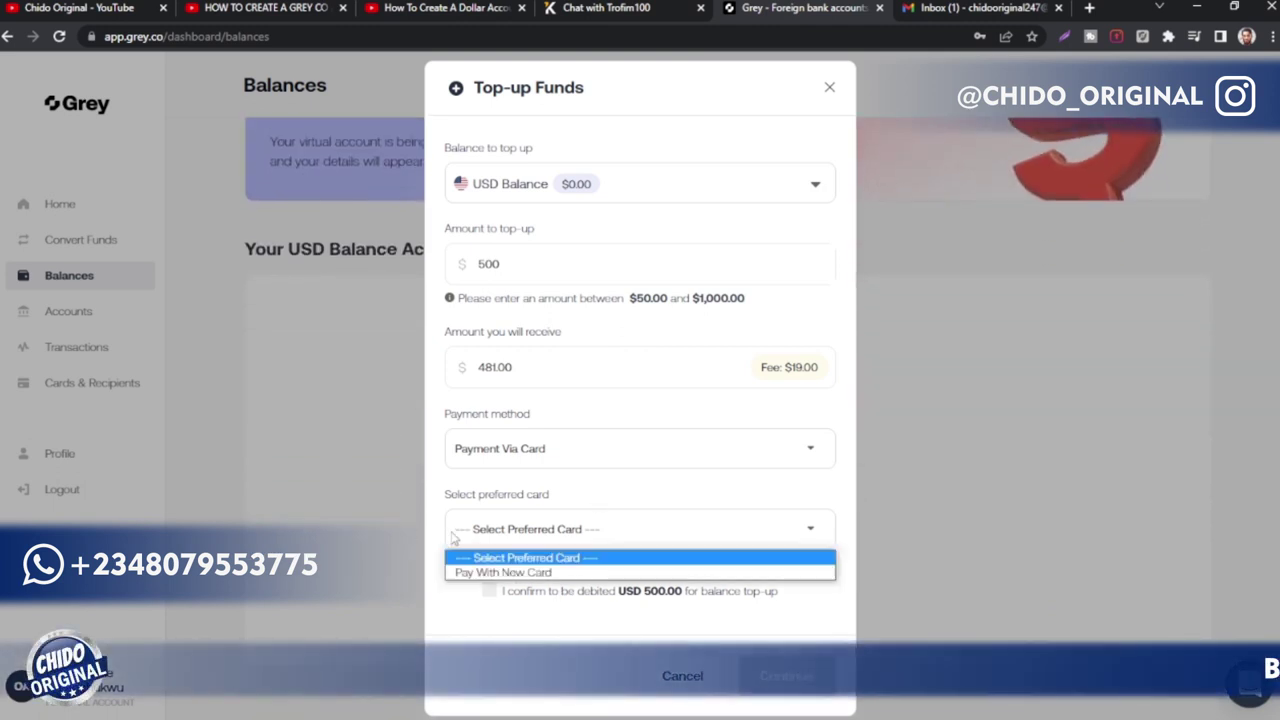
click(490, 573)
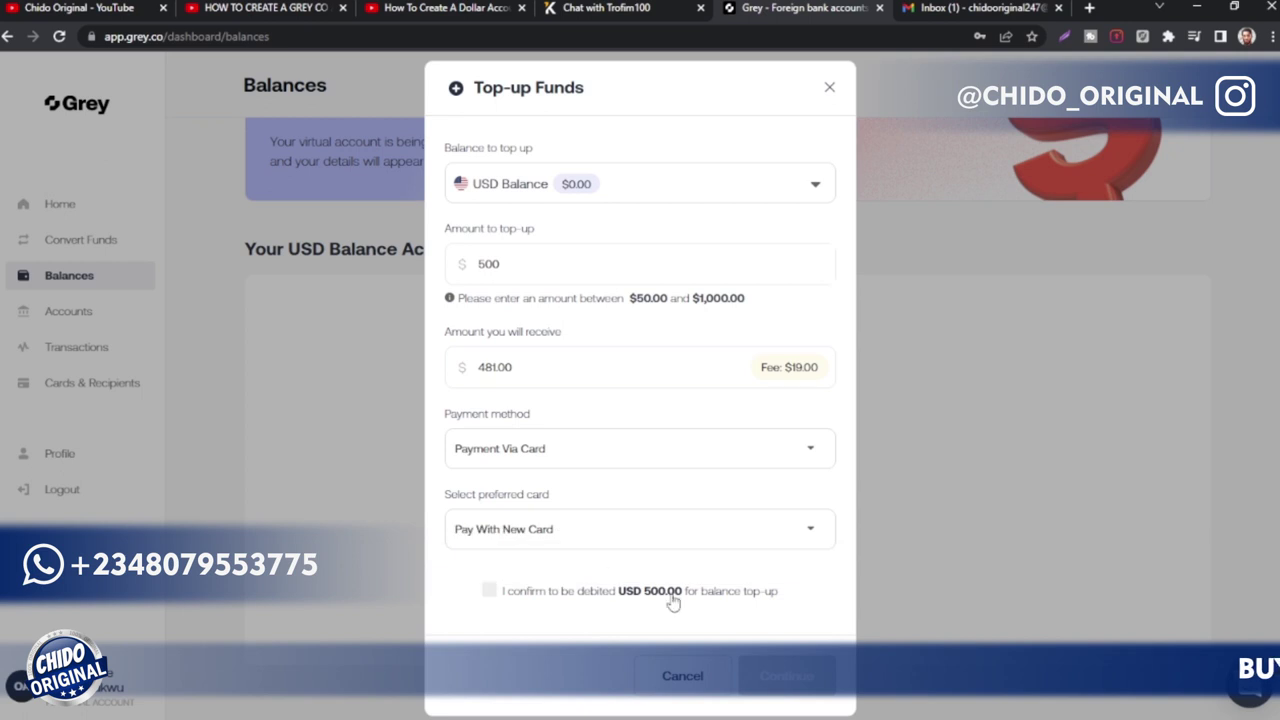
scroll(672, 633, down, 1)
click(489, 591)
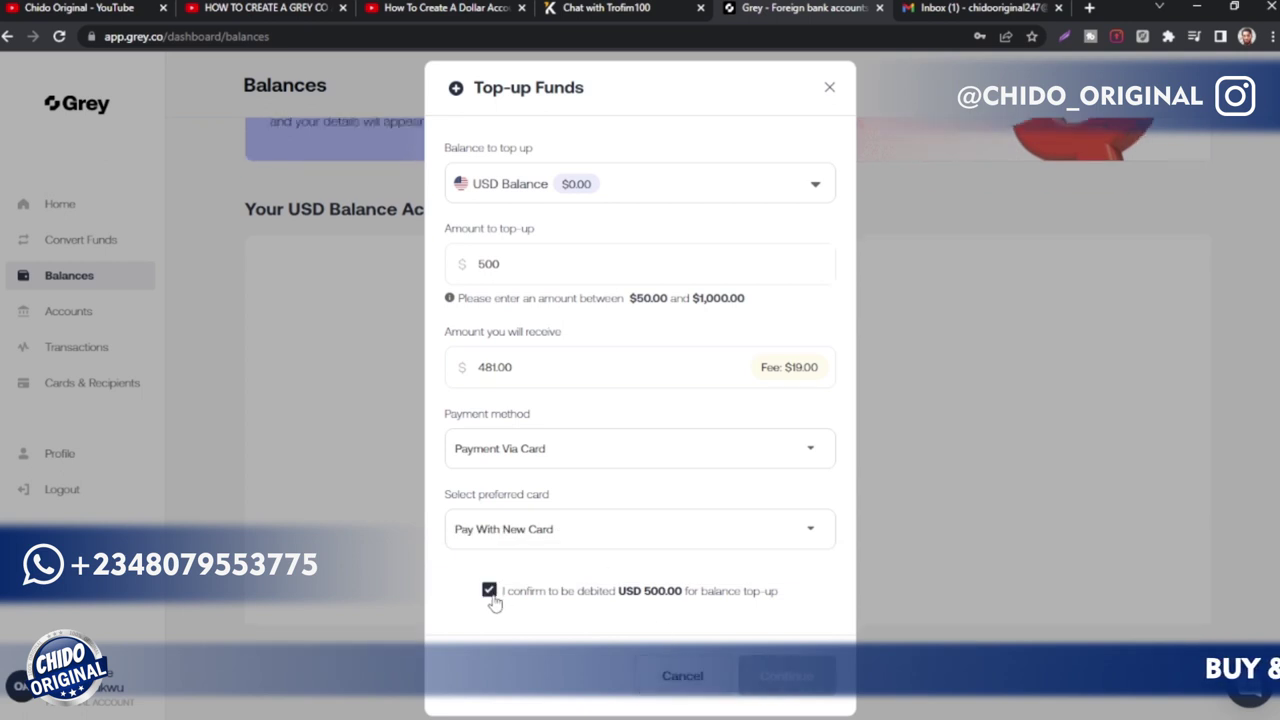
click(829, 87)
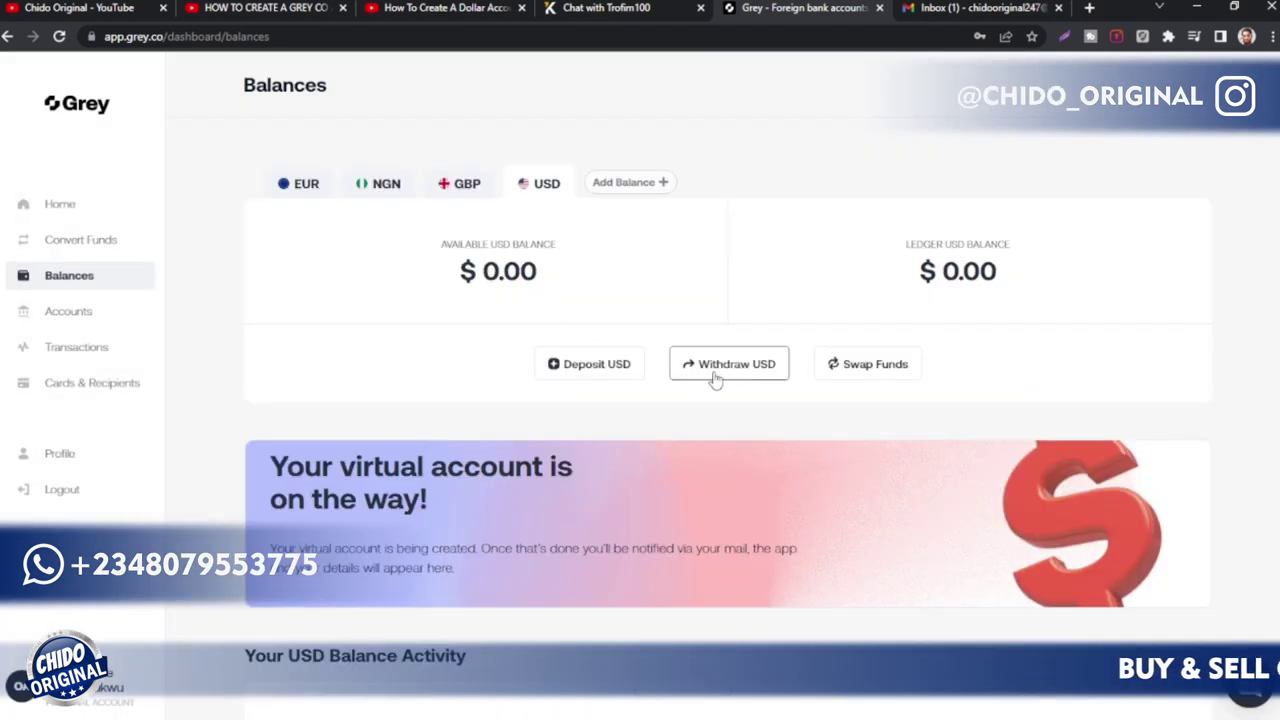
Start a USD withdrawal to another account and enter 500.
click(757, 365)
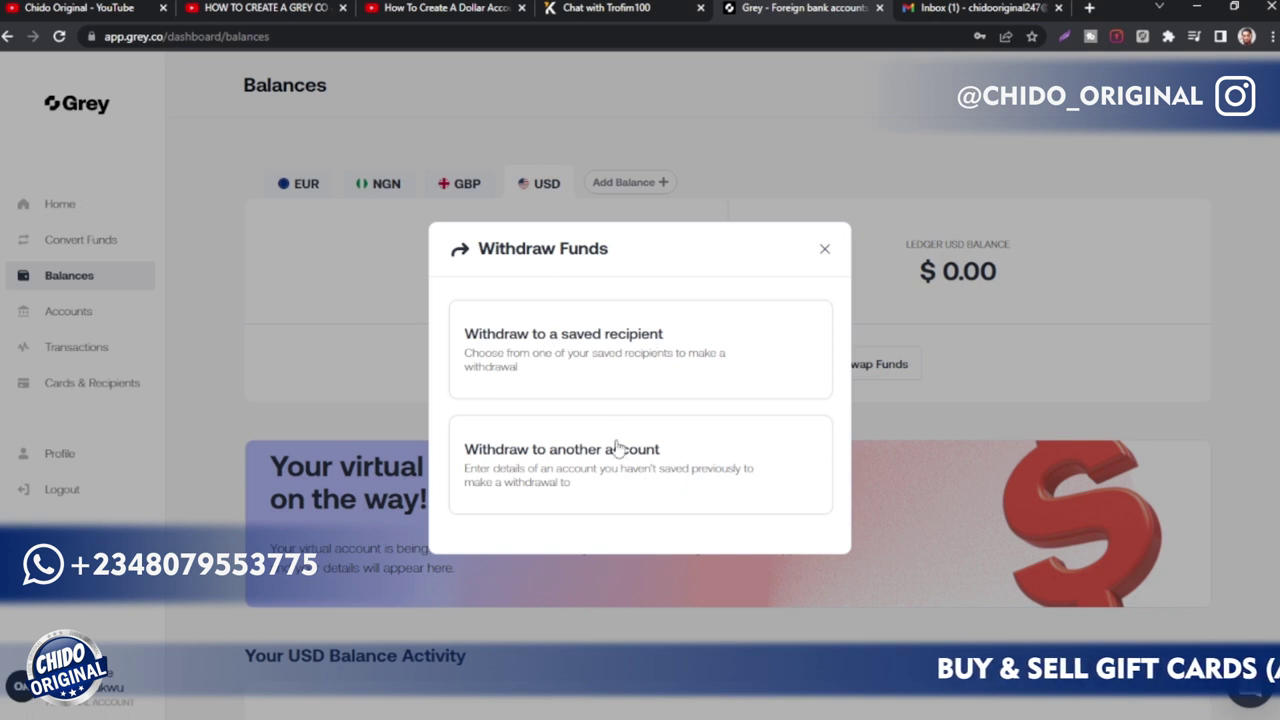
click(586, 480)
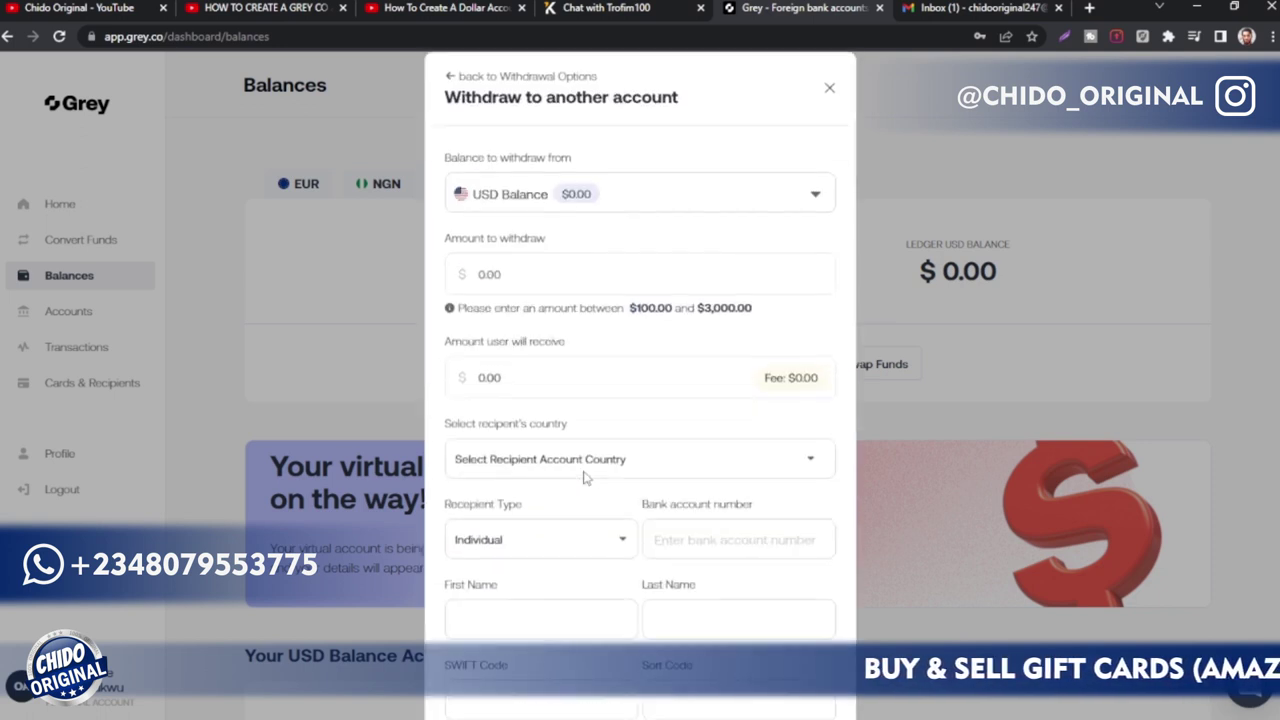
click(606, 201)
click(606, 201)
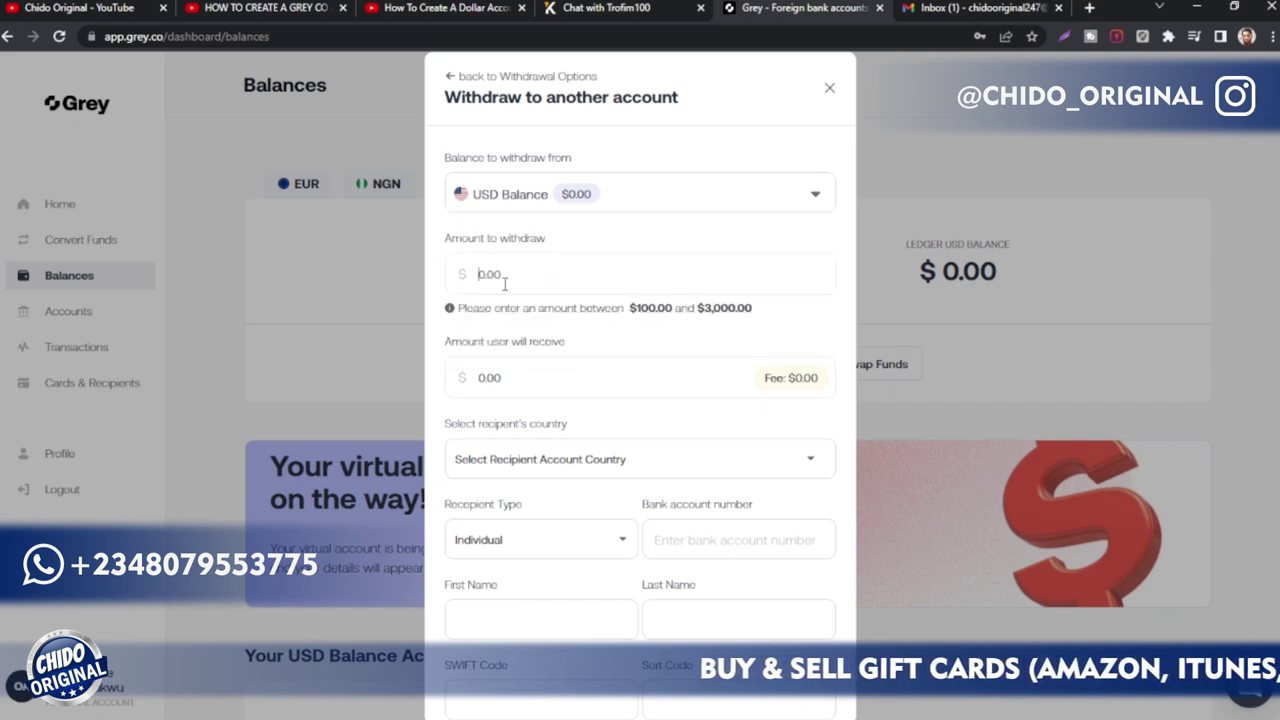
text(500)
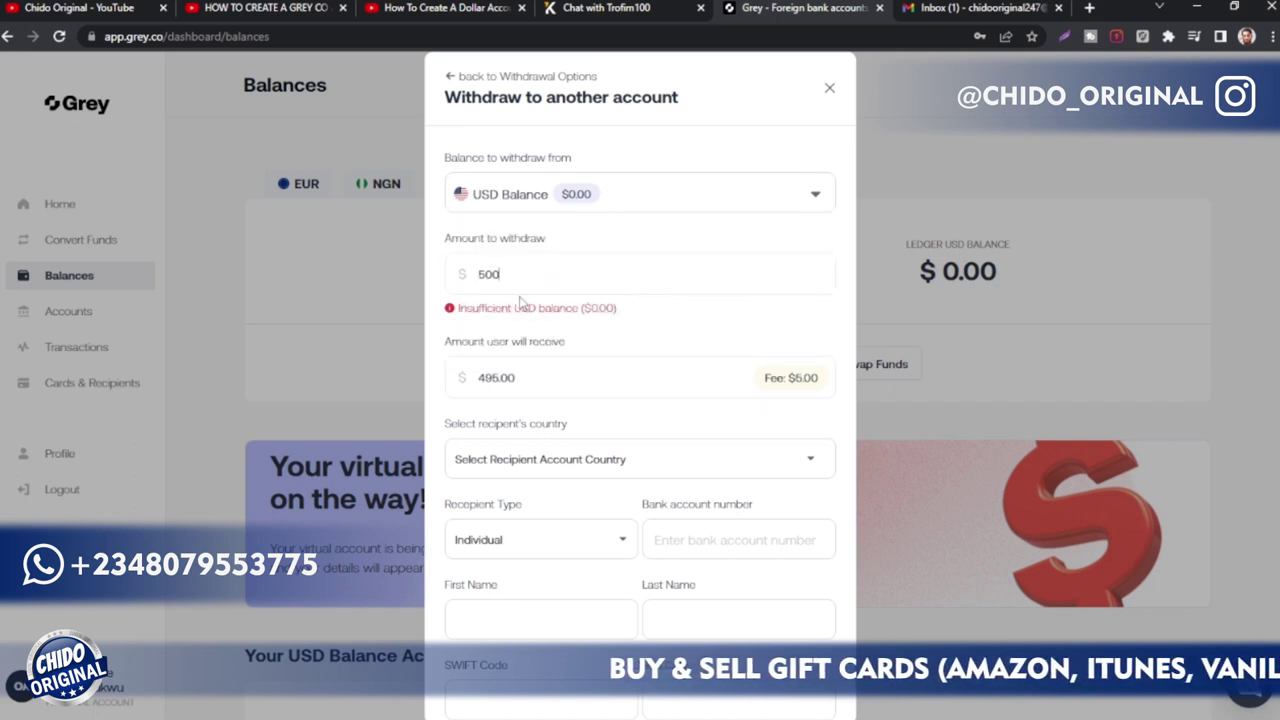
Highlight the $5.00 fee and the 495.00 received amount, then view recipient countries.
scroll(537, 405, down, 1)
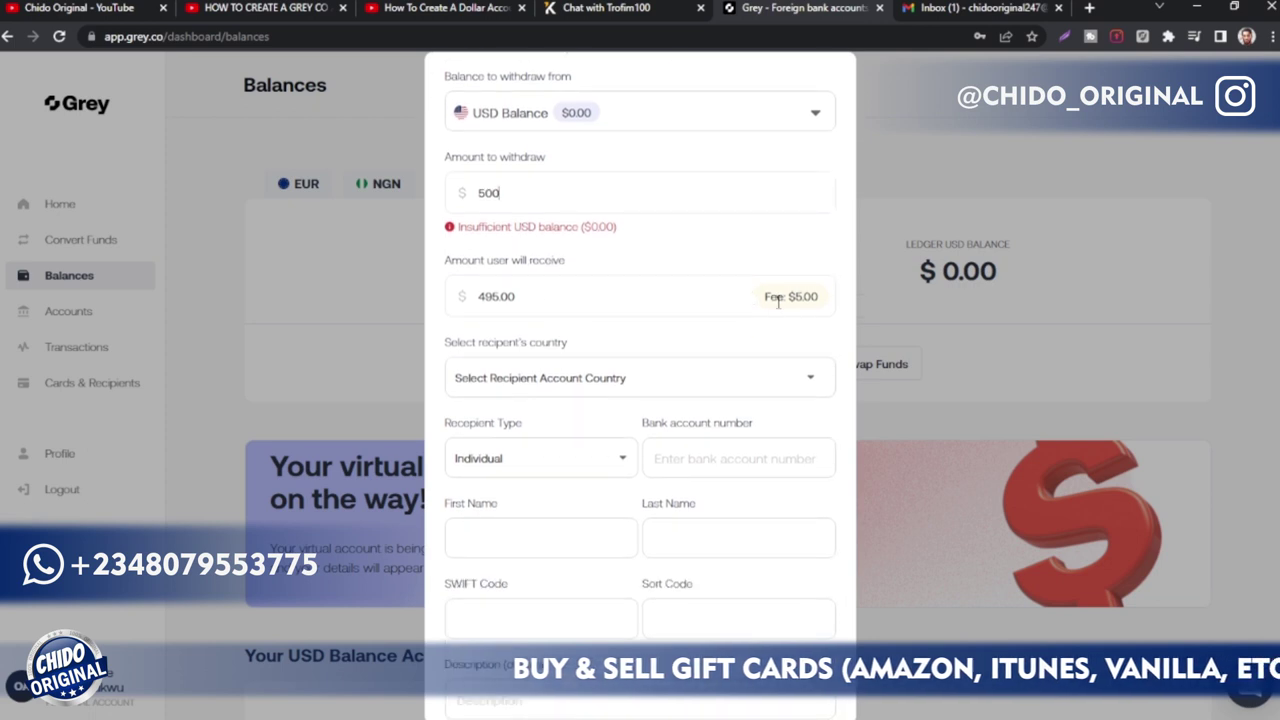
drag(765, 298, 813, 300)
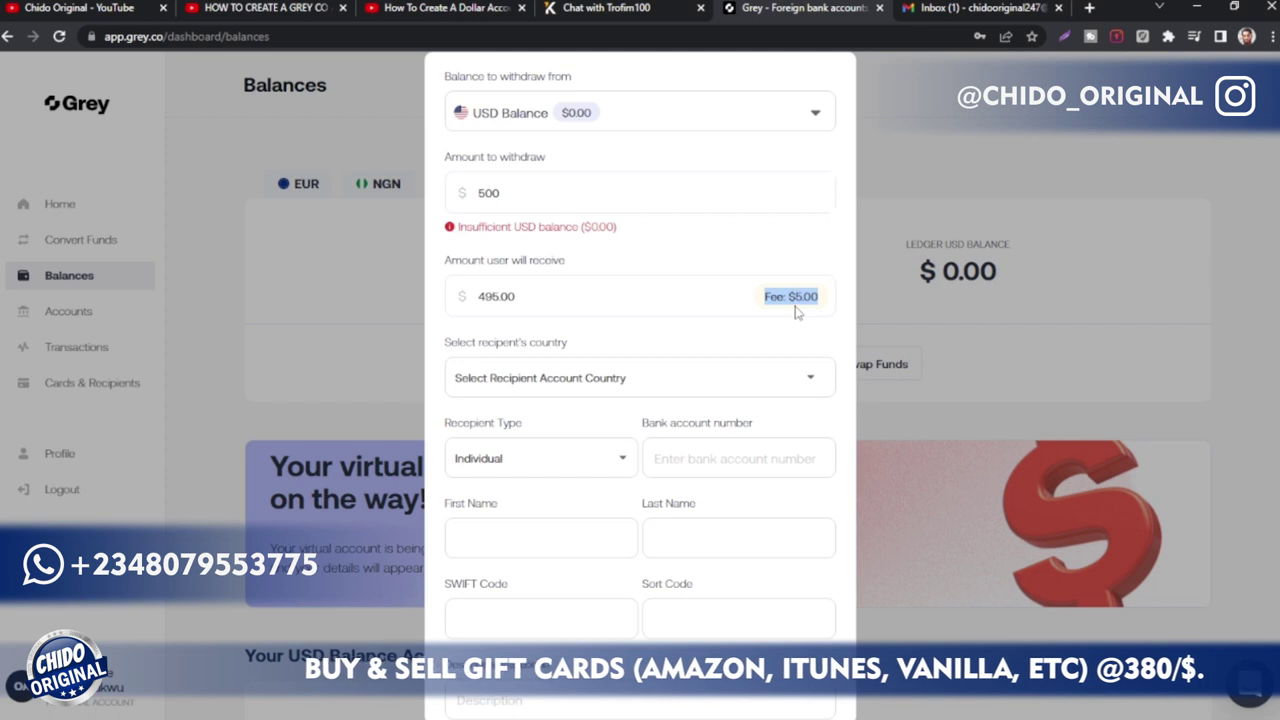
drag(546, 291, 457, 294)
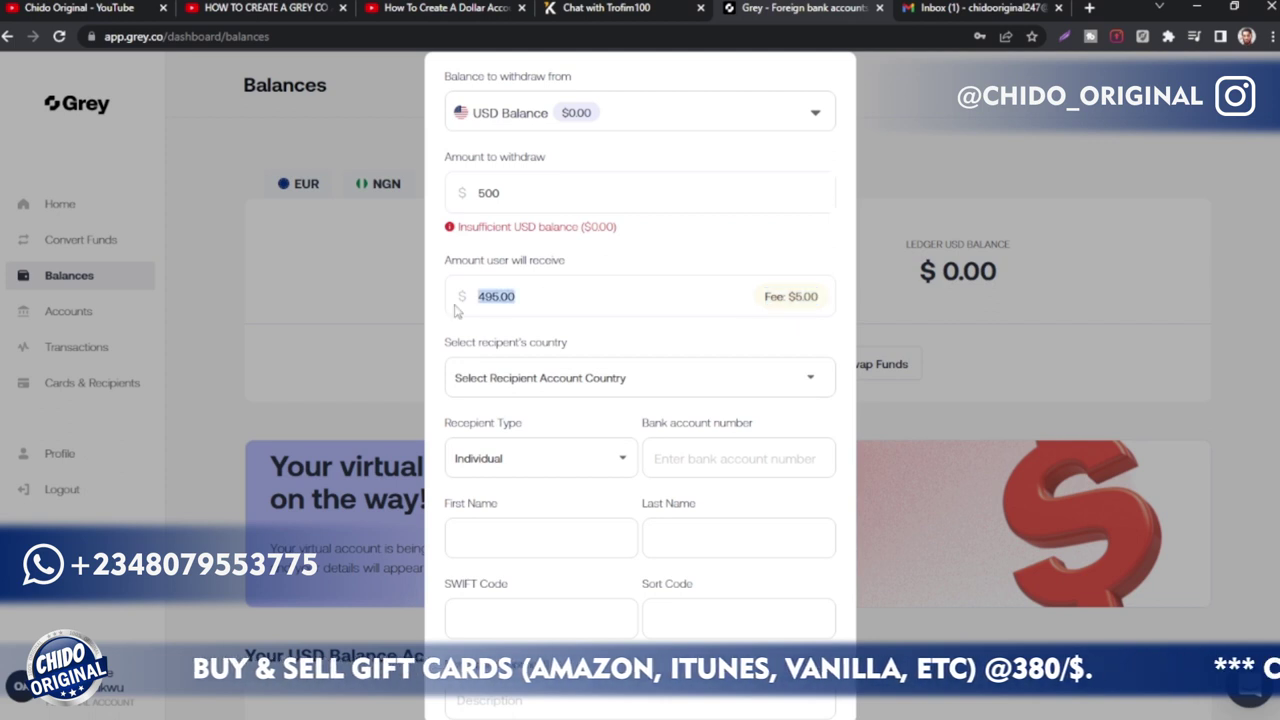
scroll(531, 302, down, 1)
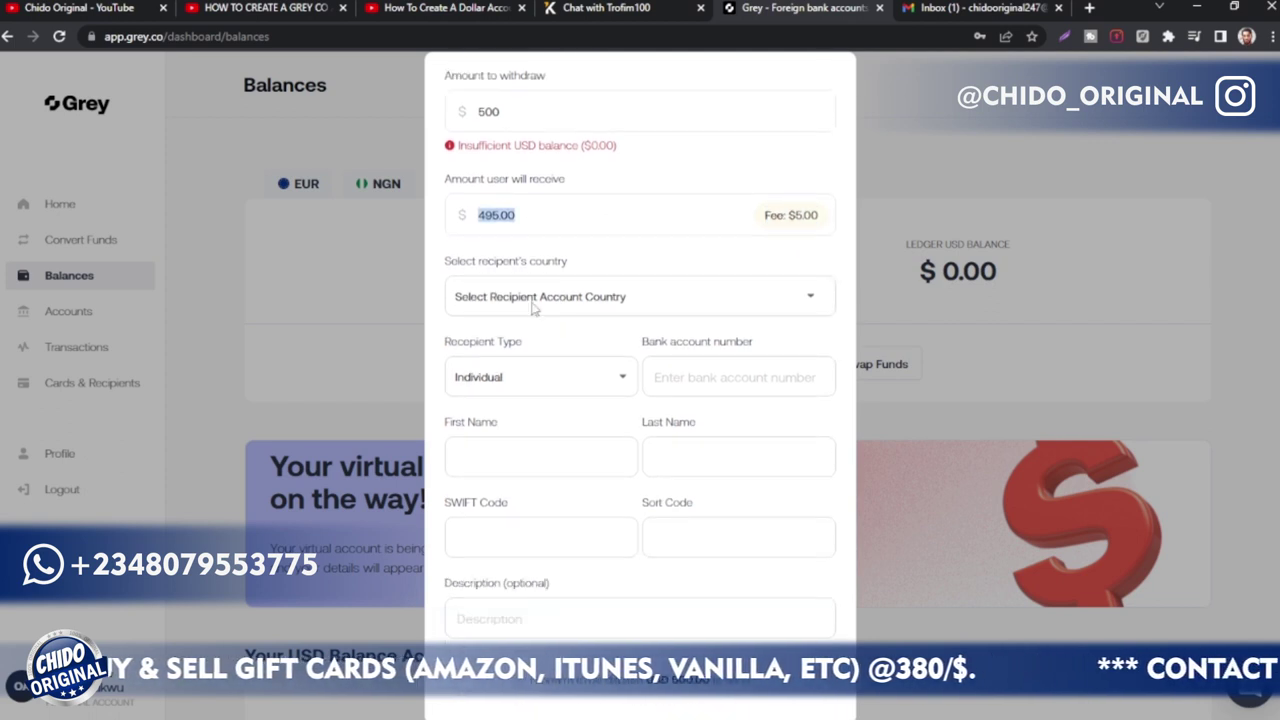
click(540, 308)
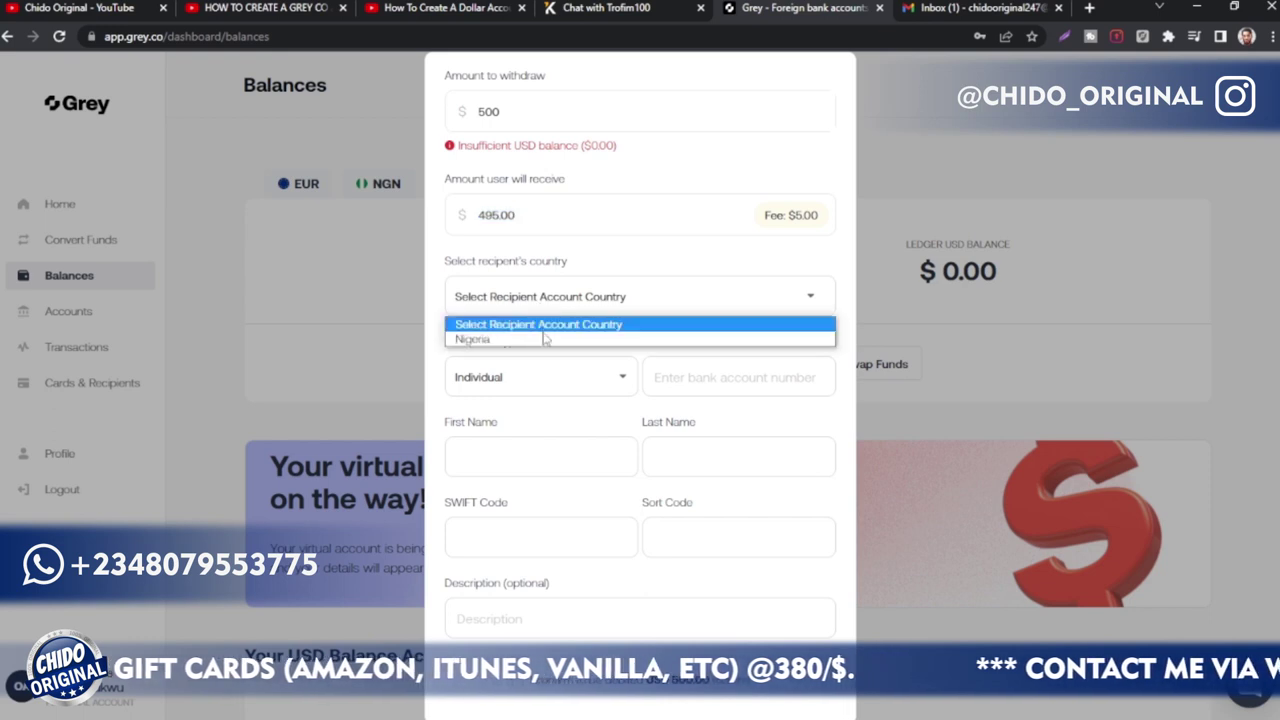